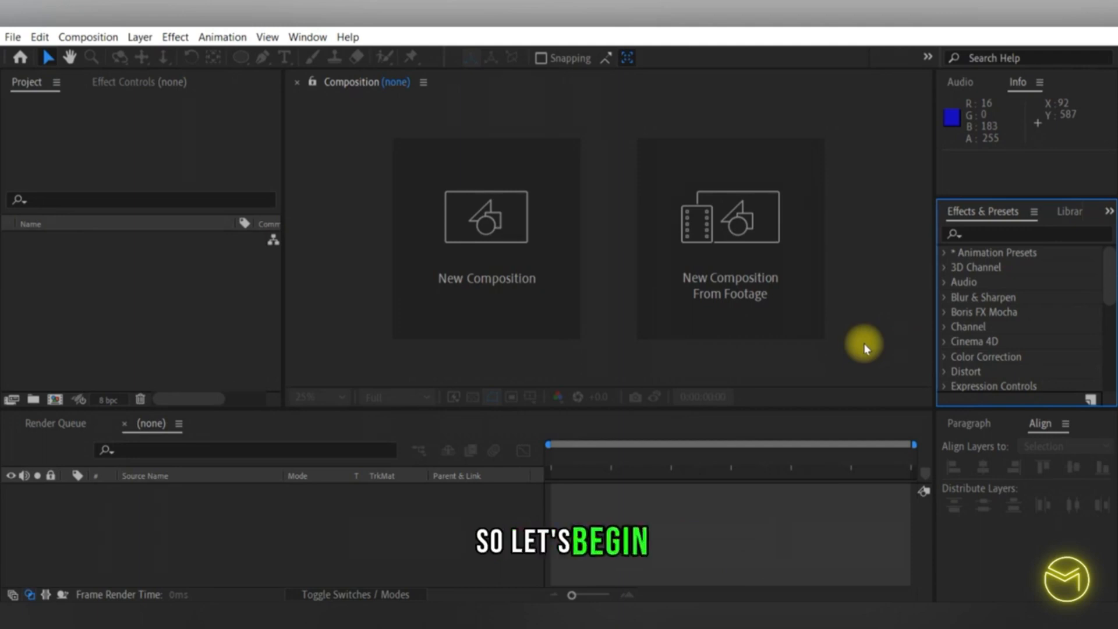
# Step: Create a new 1920 x 1080 composition at 24 fps with a duration of 5 seconds
pyautogui.click(88, 37)
pyautogui.click(116, 55)
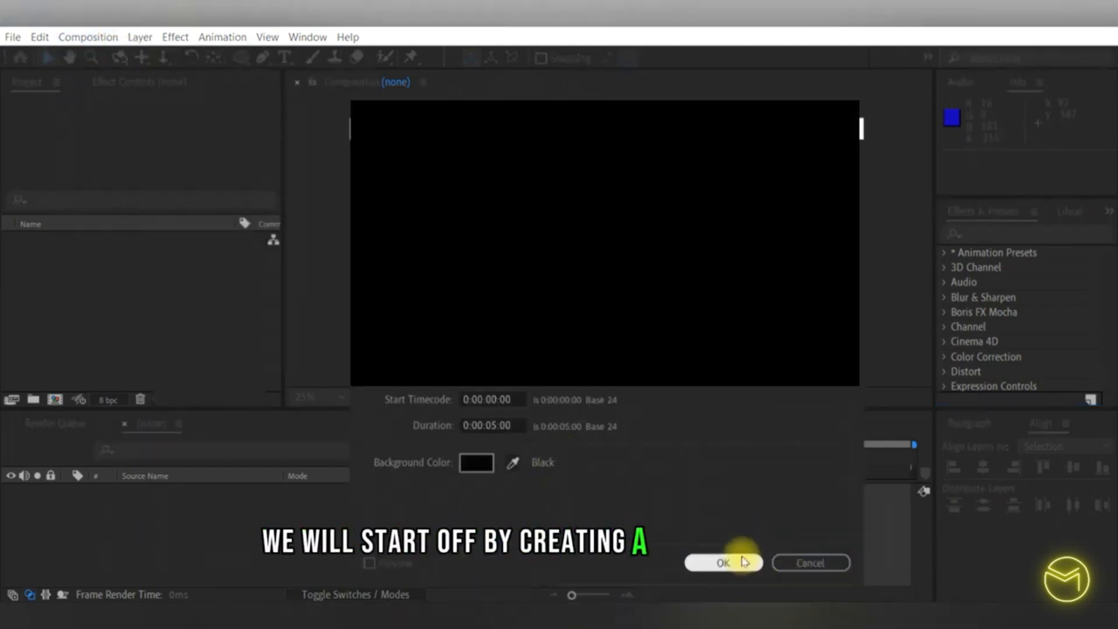
pyautogui.click(724, 563)
# Step: Add a text layer reading FLICKER in white Arial Bold to the composition
pyautogui.click(139, 36)
pyautogui.moveTo(190, 58)
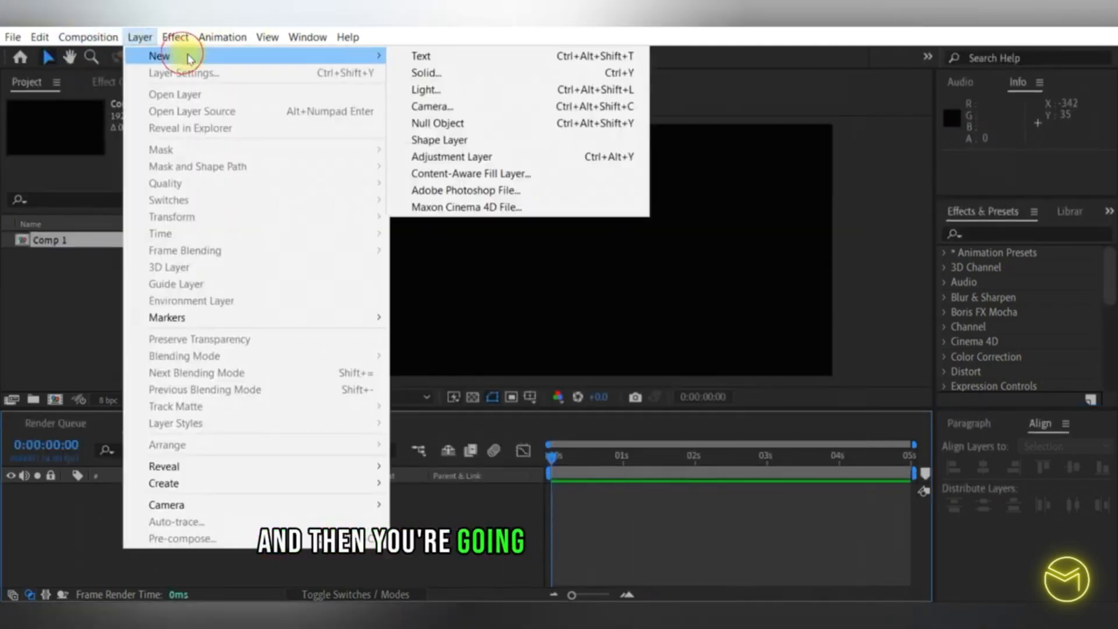
pyautogui.click(522, 56)
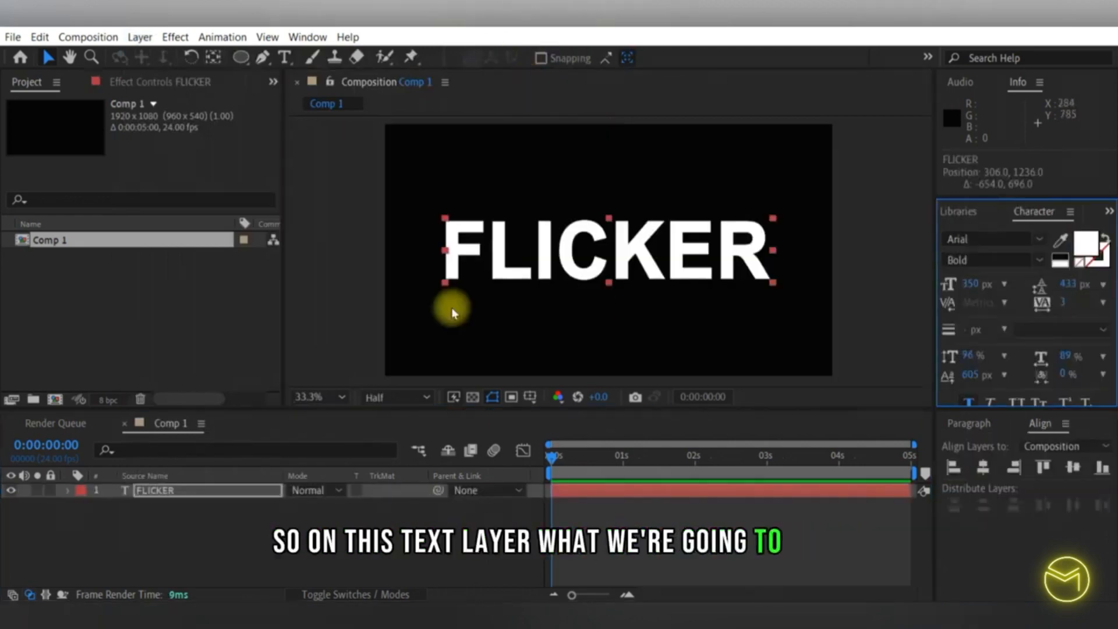
# Step: Duplicate the FLICKER text layer and swap the fill and stroke of the copy to make it an outline
pyautogui.click(166, 492)
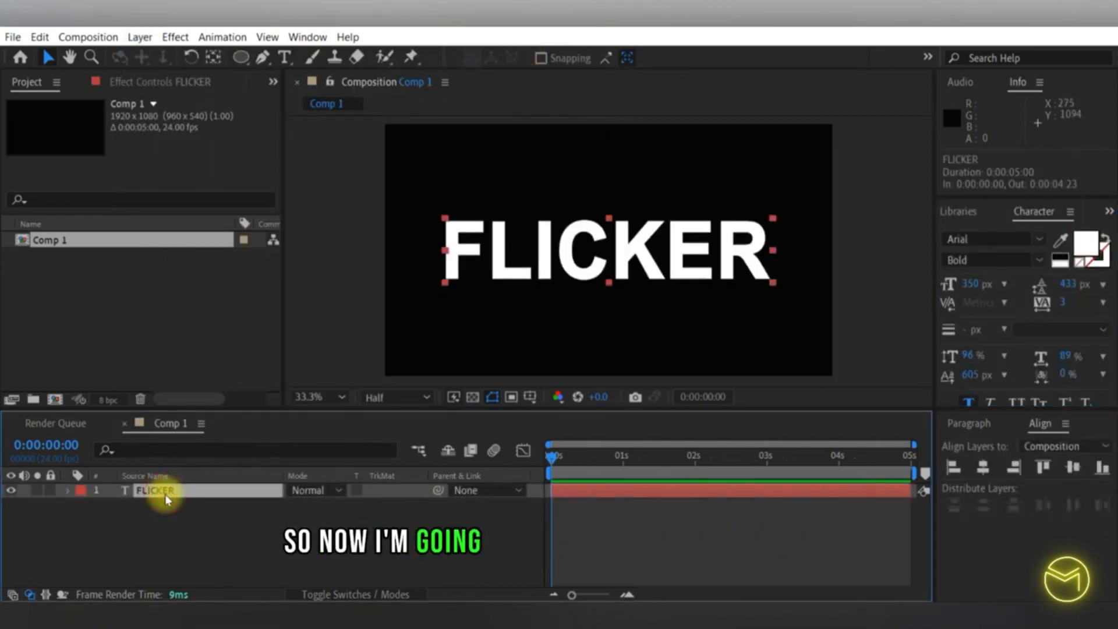
pyautogui.hotkey('ctrl', 'd')
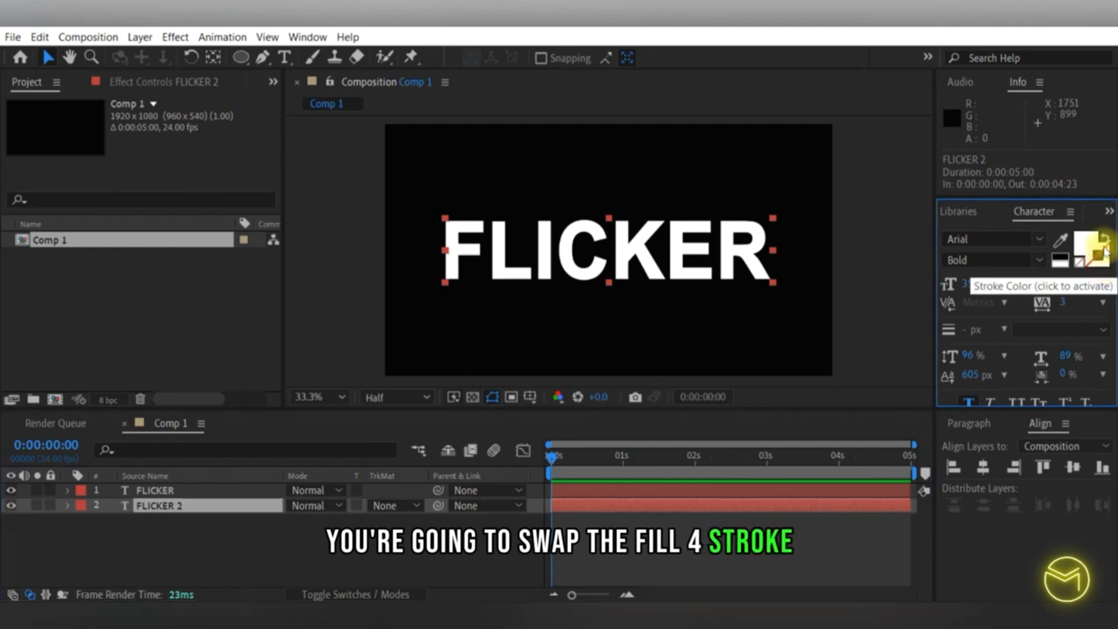
pyautogui.click(1102, 265)
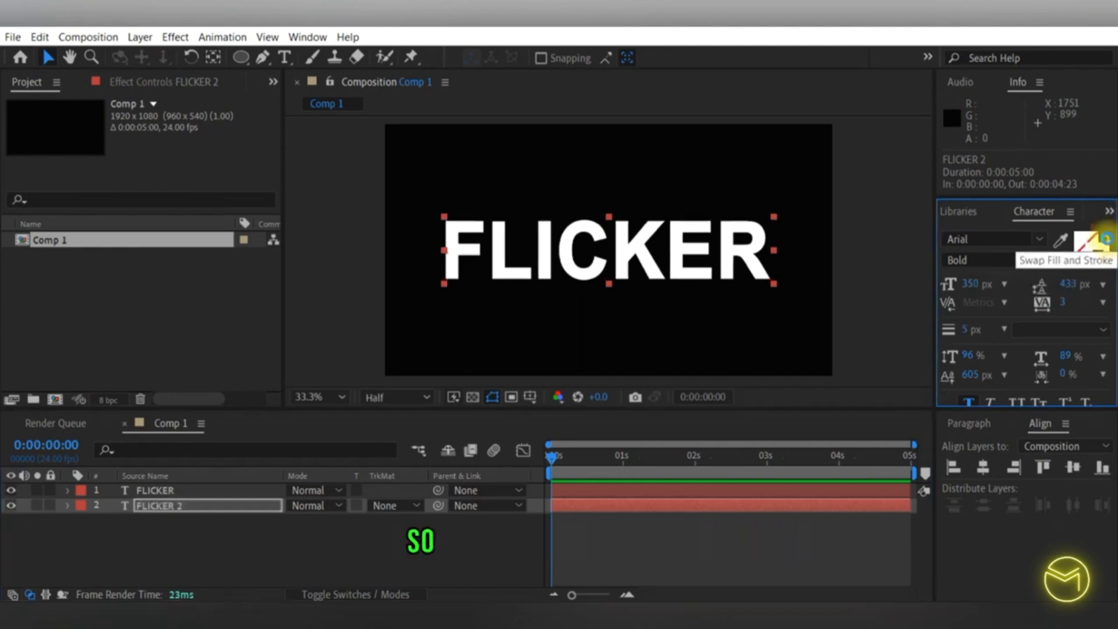
pyautogui.click(12, 491)
pyautogui.click(12, 491)
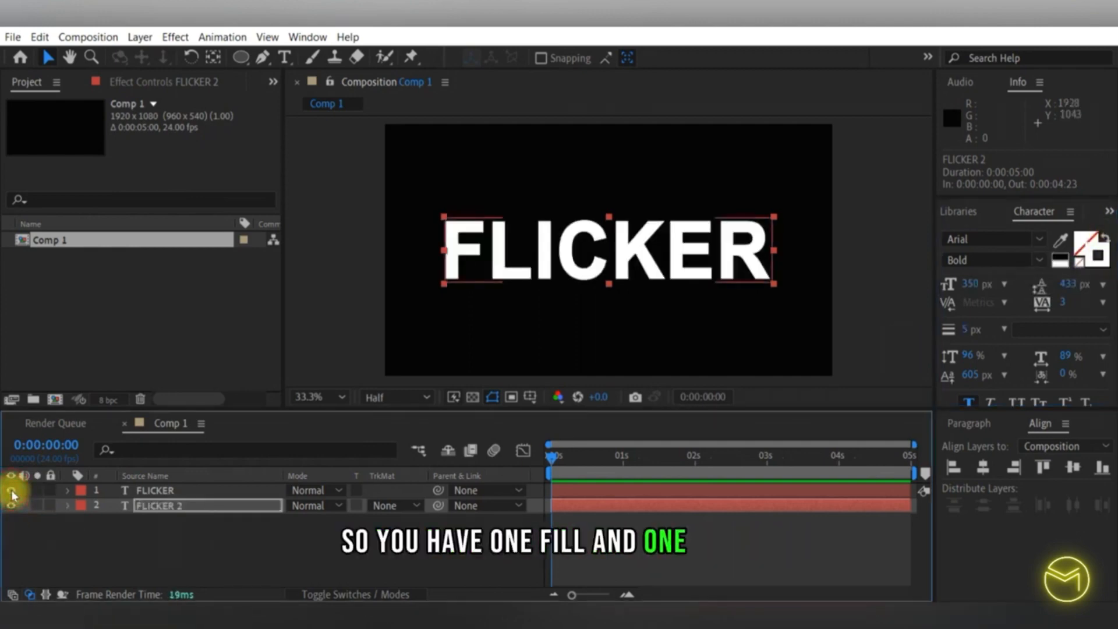
# Step: Add an Opacity text animator to the filled FLICKER layer and set its opacity to 0%
pyautogui.click(61, 492)
pyautogui.click(67, 491)
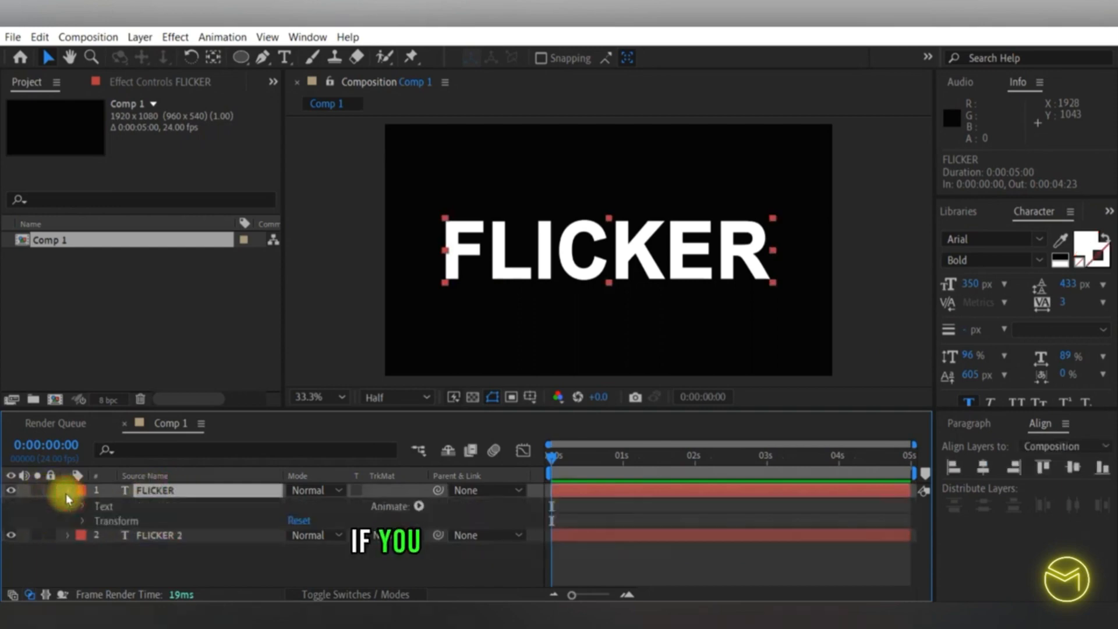
pyautogui.click(84, 508)
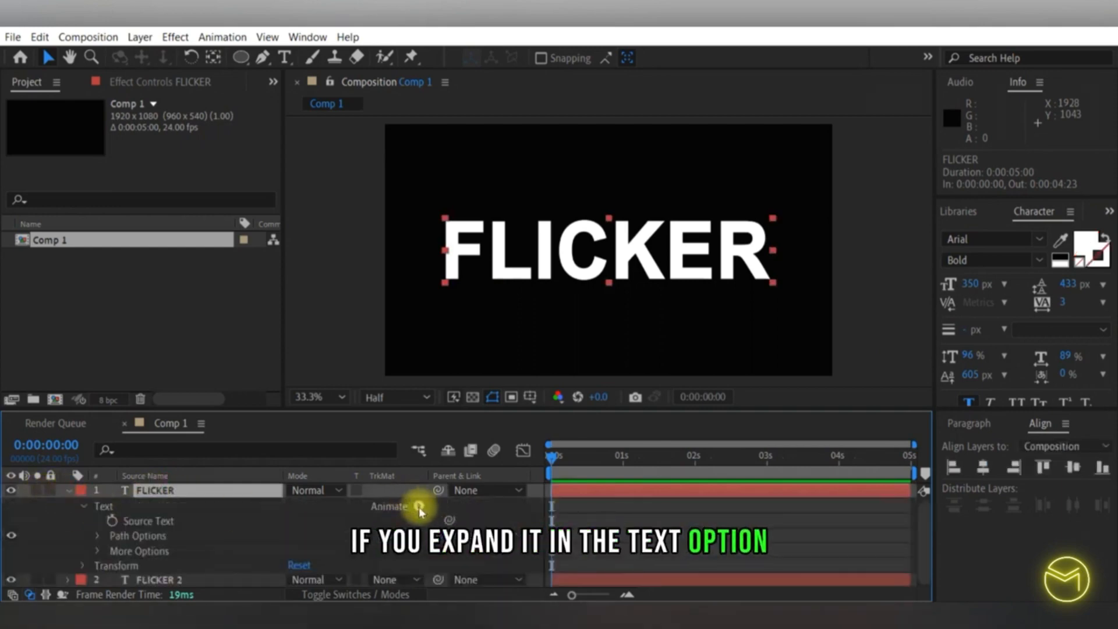
pyautogui.click(419, 507)
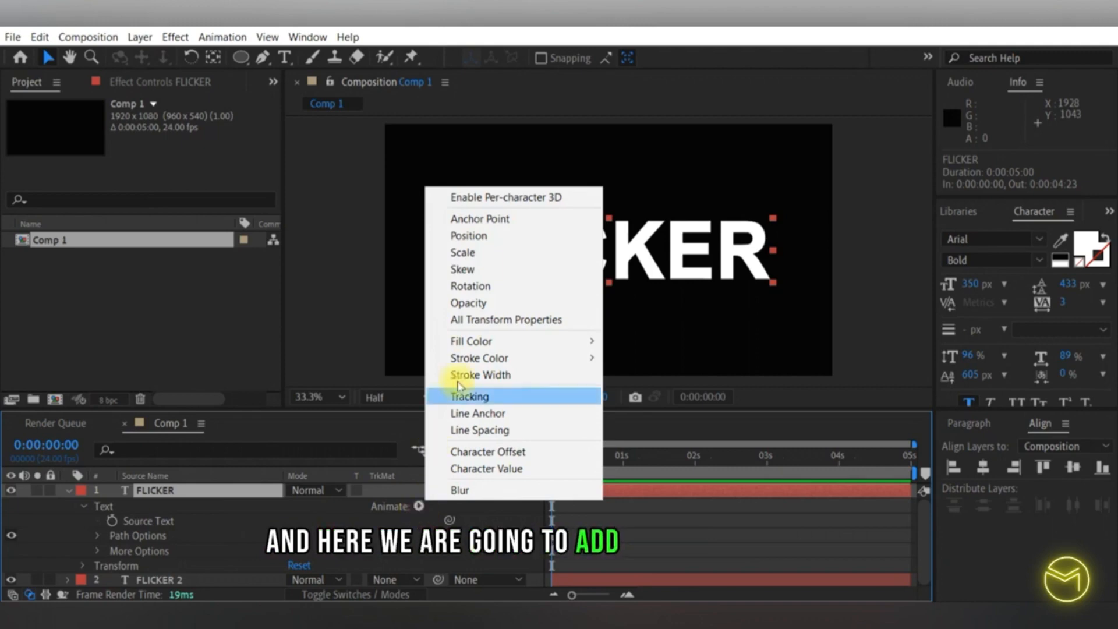
pyautogui.click(487, 303)
pyautogui.scroll(-2, 442, 552)
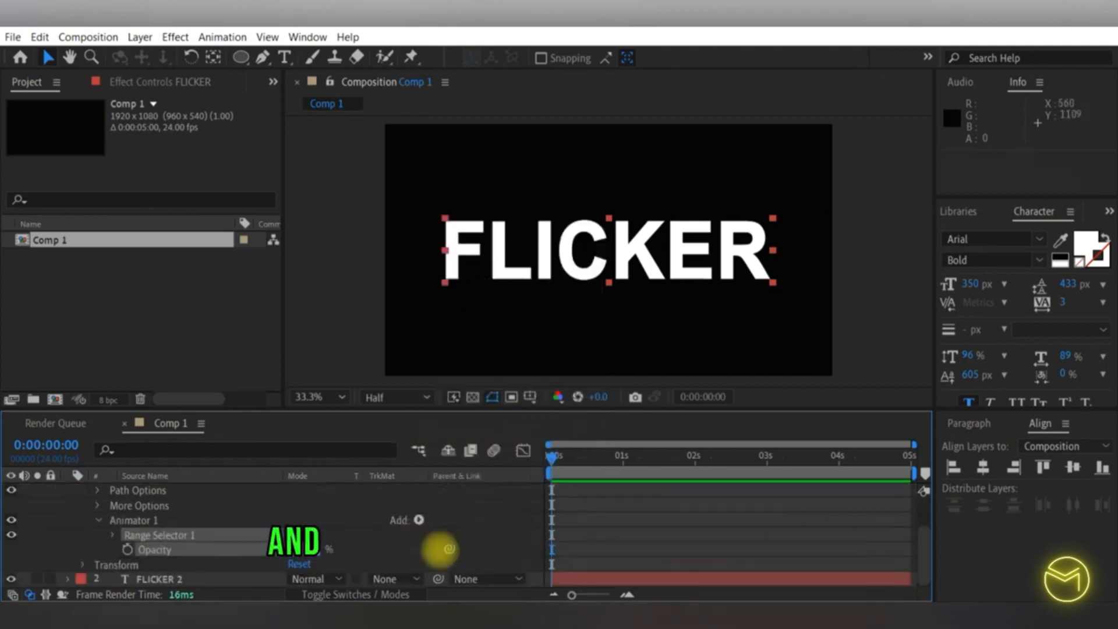
pyautogui.click(297, 550)
pyautogui.write('0')
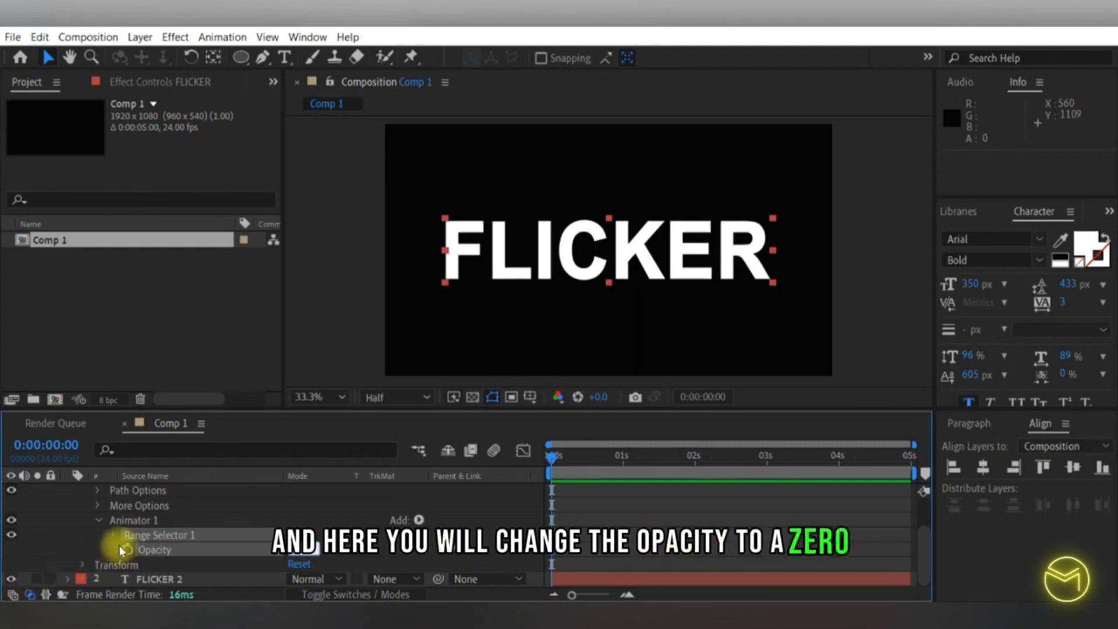
# Step: Animate the range selector's Start value from 0% at 0 seconds to 85% at 1 second
pyautogui.click(111, 537)
pyautogui.scroll(-1, 111, 541)
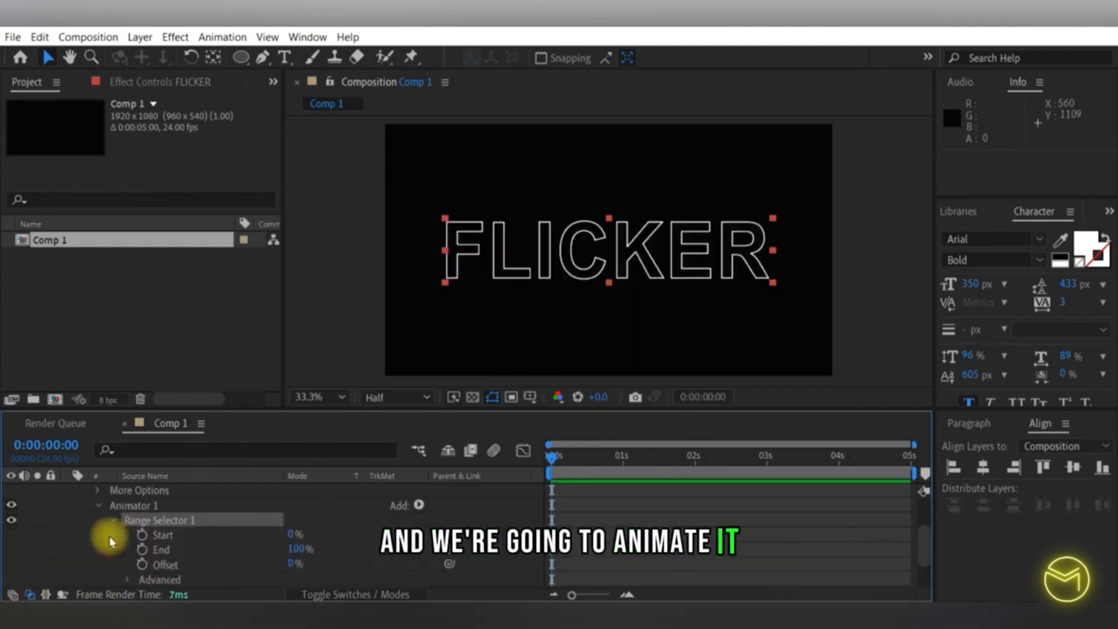
pyautogui.click(142, 535)
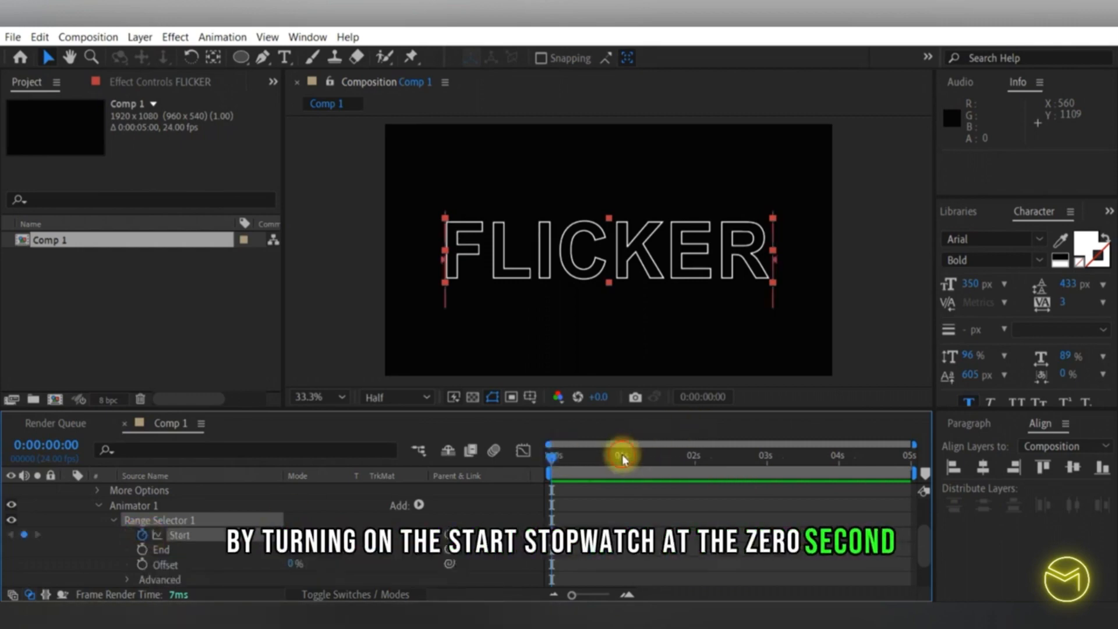
pyautogui.click(624, 457)
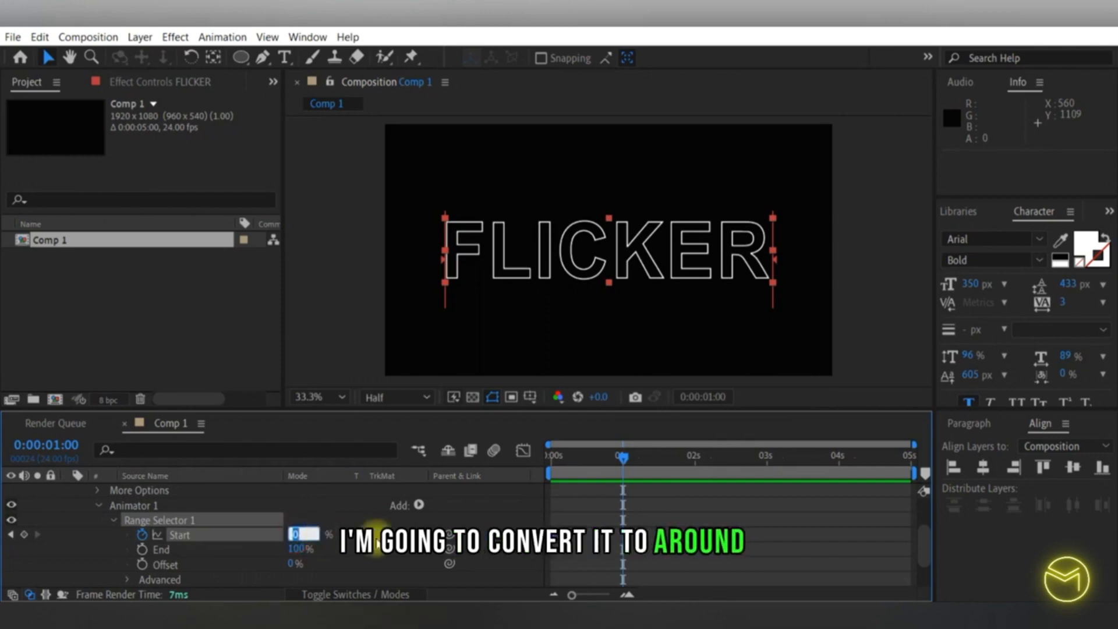
pyautogui.press('Return')
# Step: Turn on Randomize Order in the range selector's advanced settings and give Random Seed the expression time*20
pyautogui.scroll(-1, 126, 542)
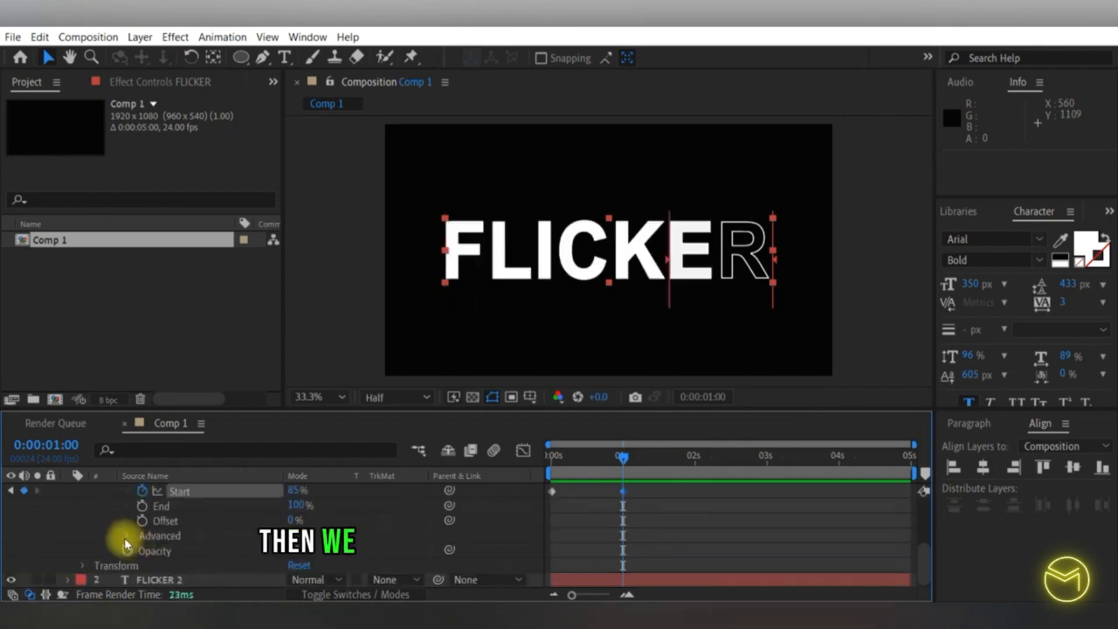
pyautogui.click(127, 539)
pyautogui.scroll(-1, 133, 536)
pyautogui.scroll(-4, 262, 548)
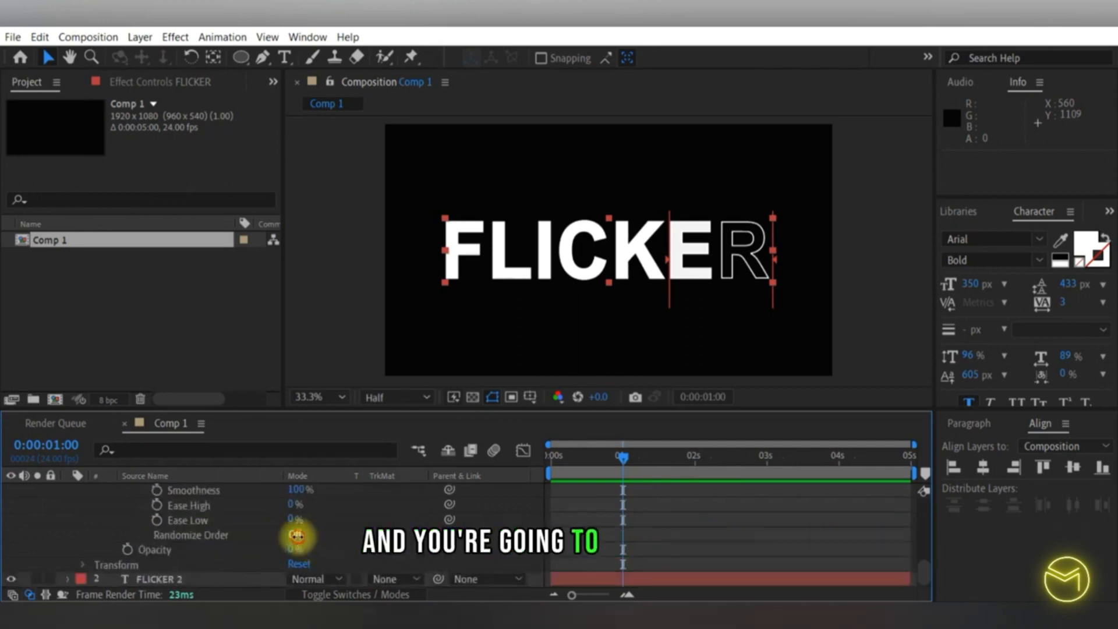
pyautogui.click(295, 536)
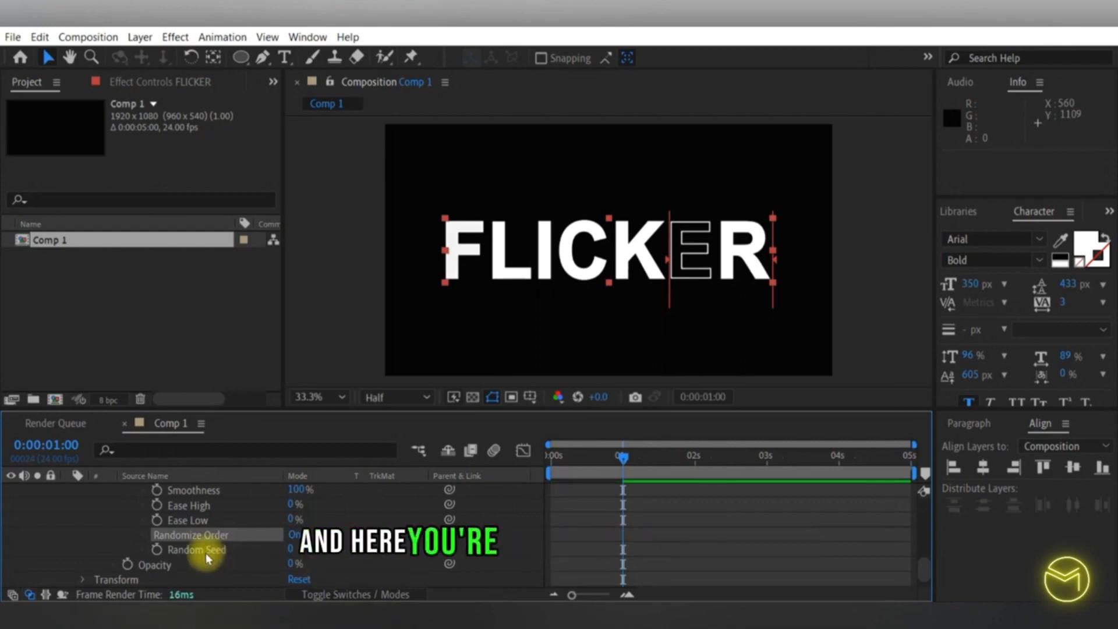
pyautogui.keyDown('alt'); pyautogui.click(157, 550); pyautogui.keyUp('alt')
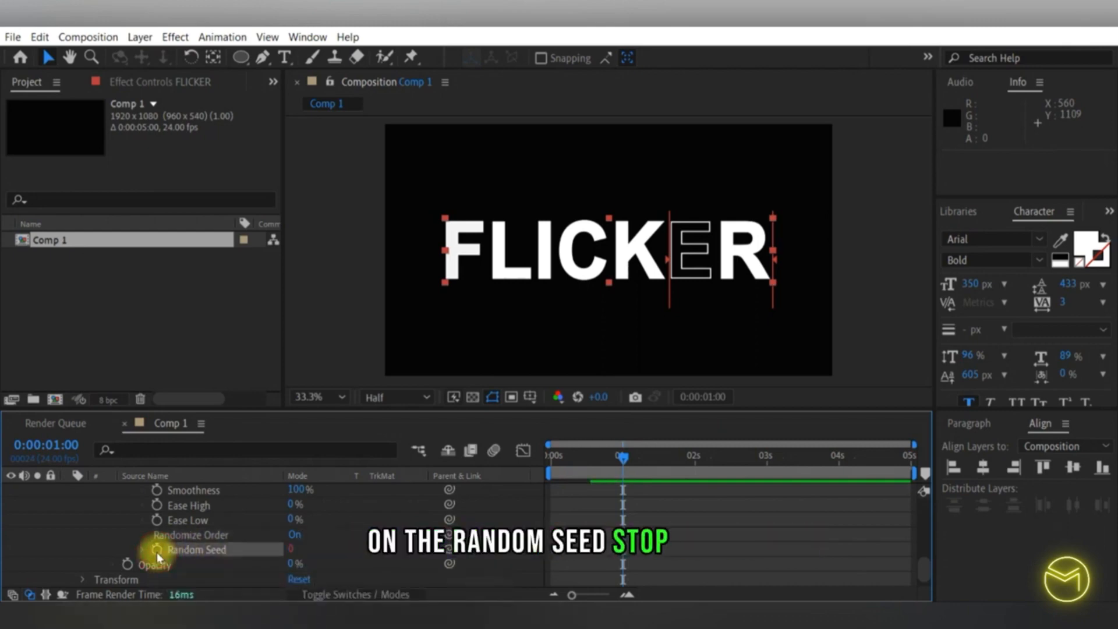
pyautogui.write('time*20')
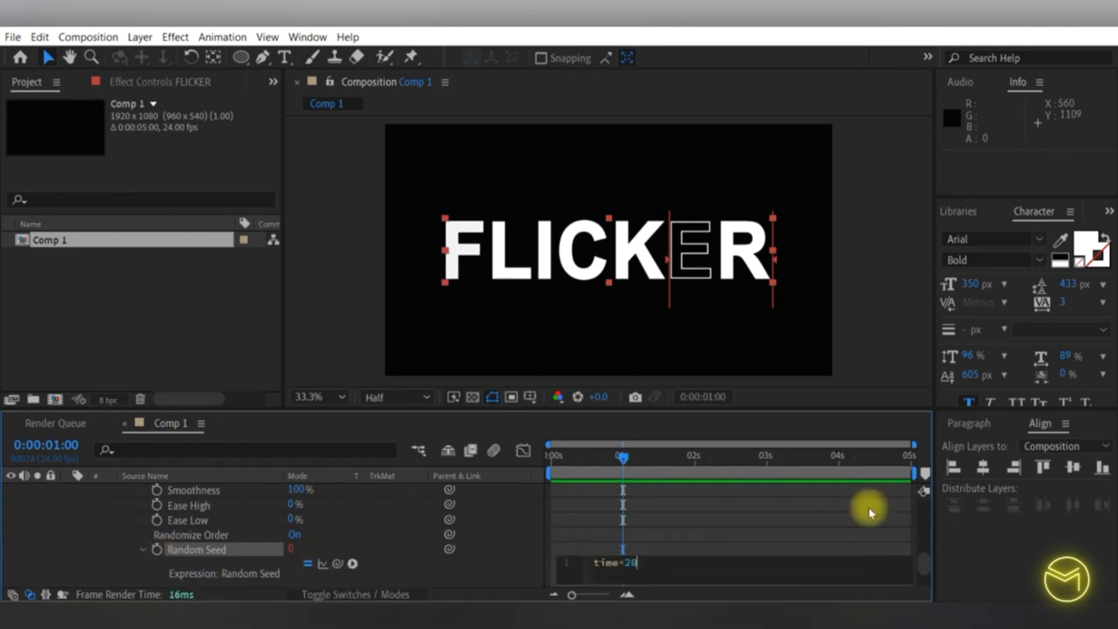
# Step: Preview the text animation from the start and collapse the FLICKER layer's properties
pyautogui.click(554, 459)
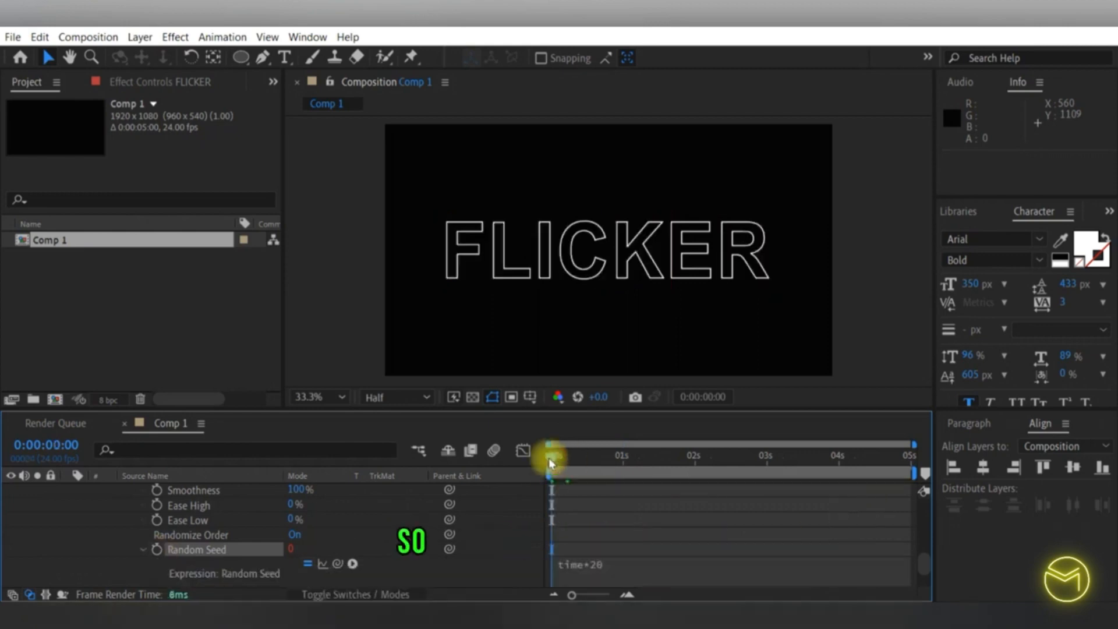
pyautogui.press('space')
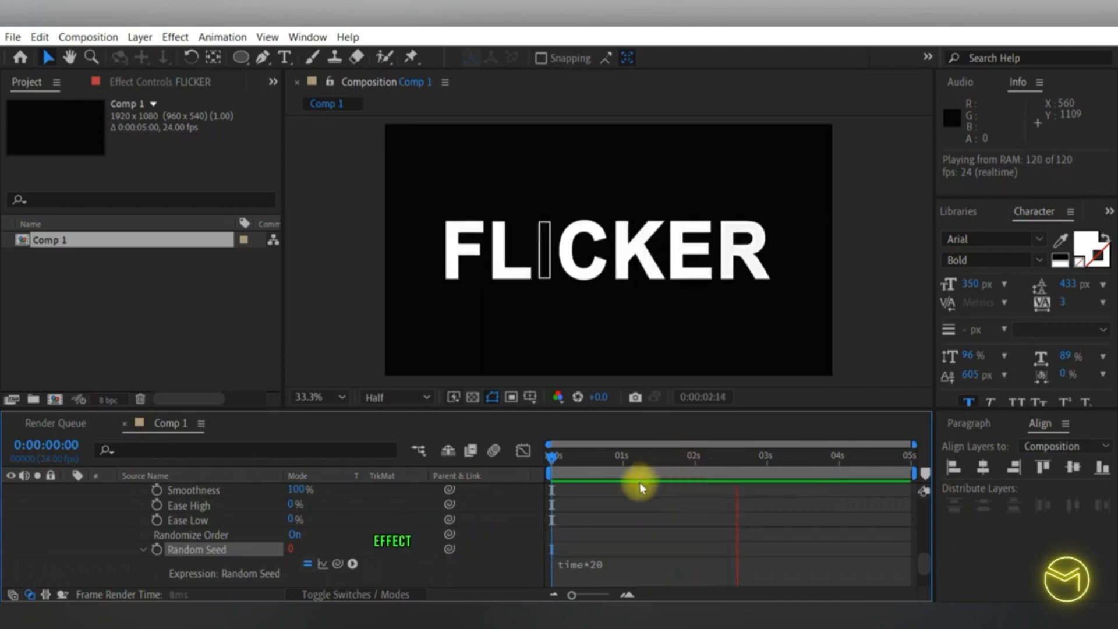
pyautogui.click(585, 463)
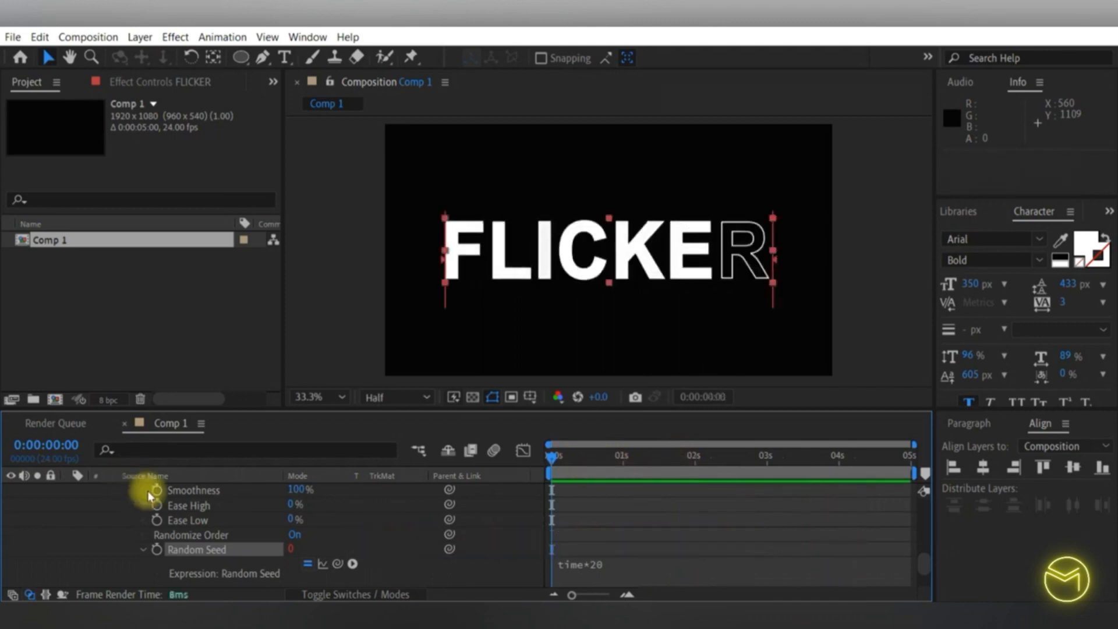
pyautogui.scroll(5, 150, 487)
pyautogui.scroll(2, 99, 507)
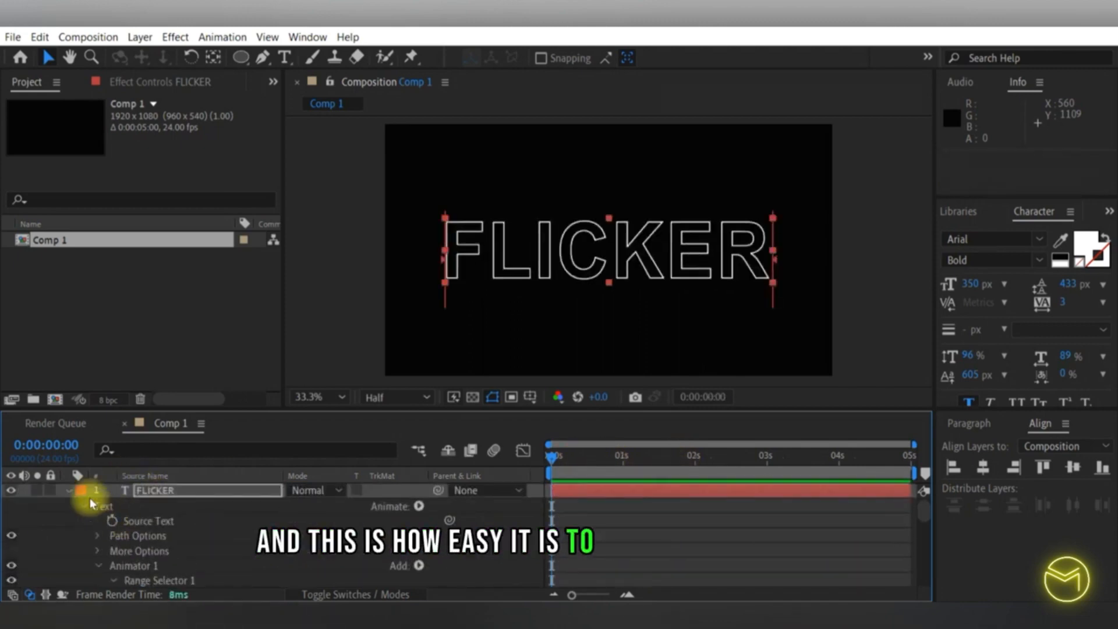
pyautogui.click(68, 490)
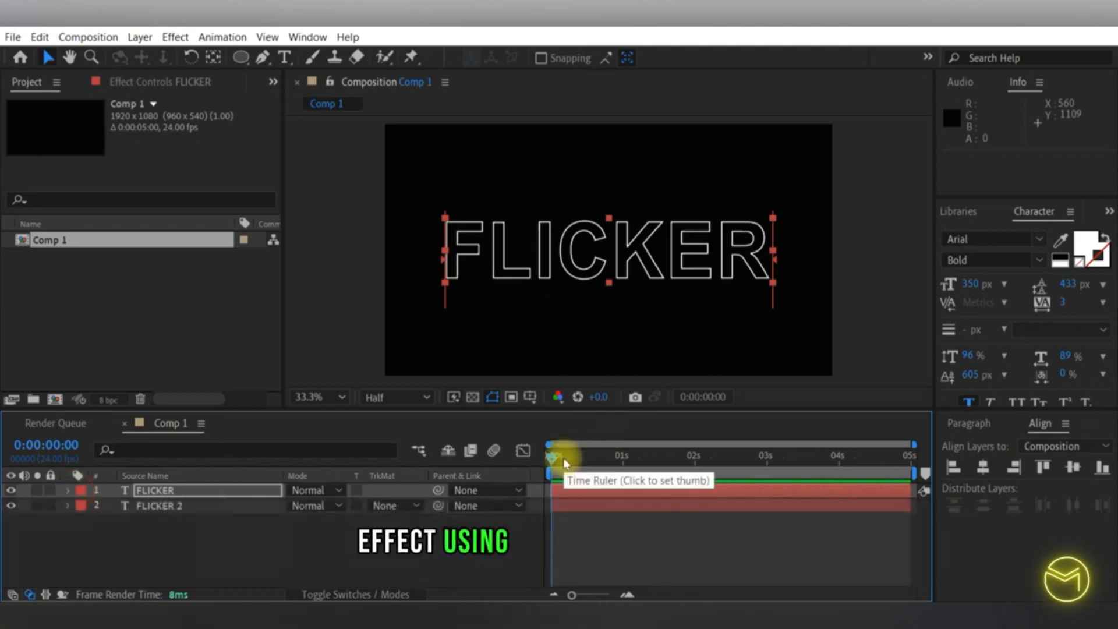
pyautogui.press('space')
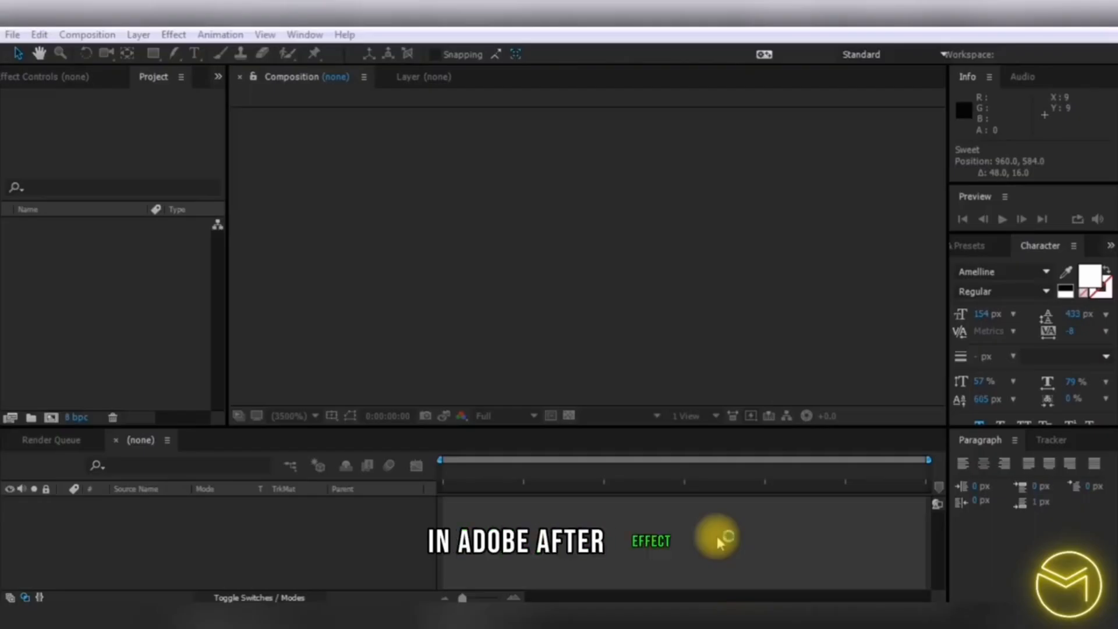
# Step: Create a new 2-second composition with the HDTV 1080 24 preset
pyautogui.click(102, 35)
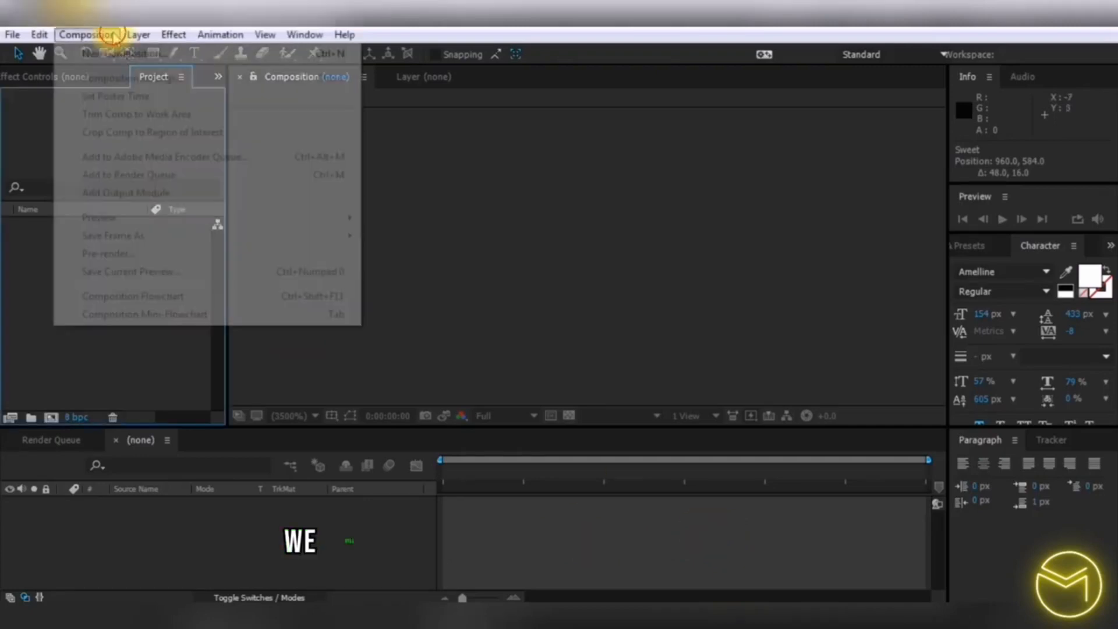
pyautogui.click(117, 54)
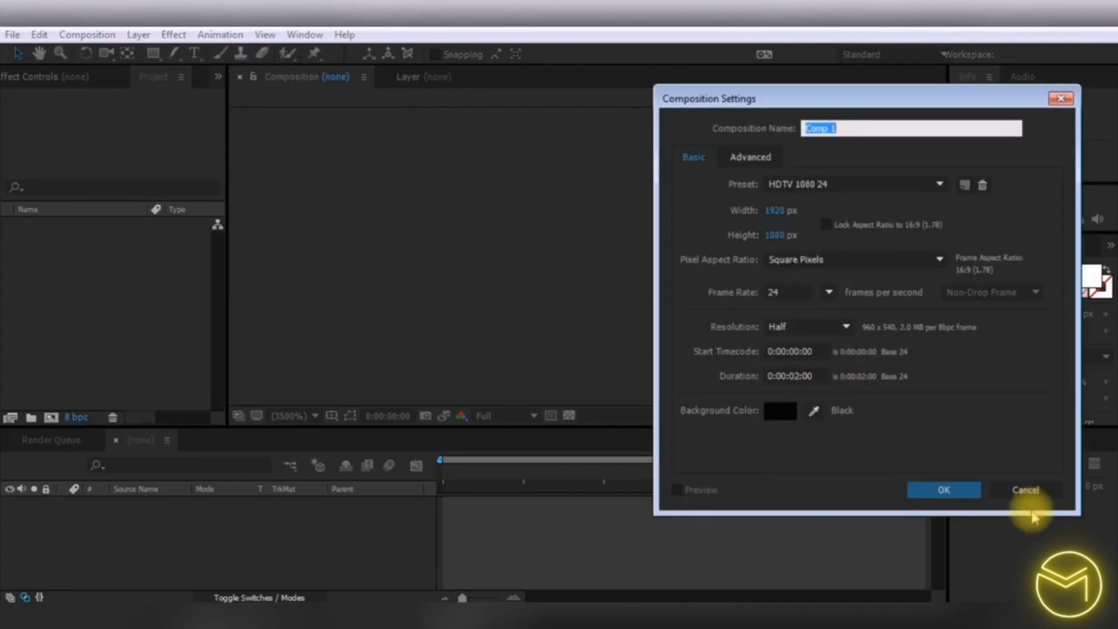
pyautogui.click(944, 489)
# Step: Add a black solid layer to the new composition
pyautogui.click(135, 36)
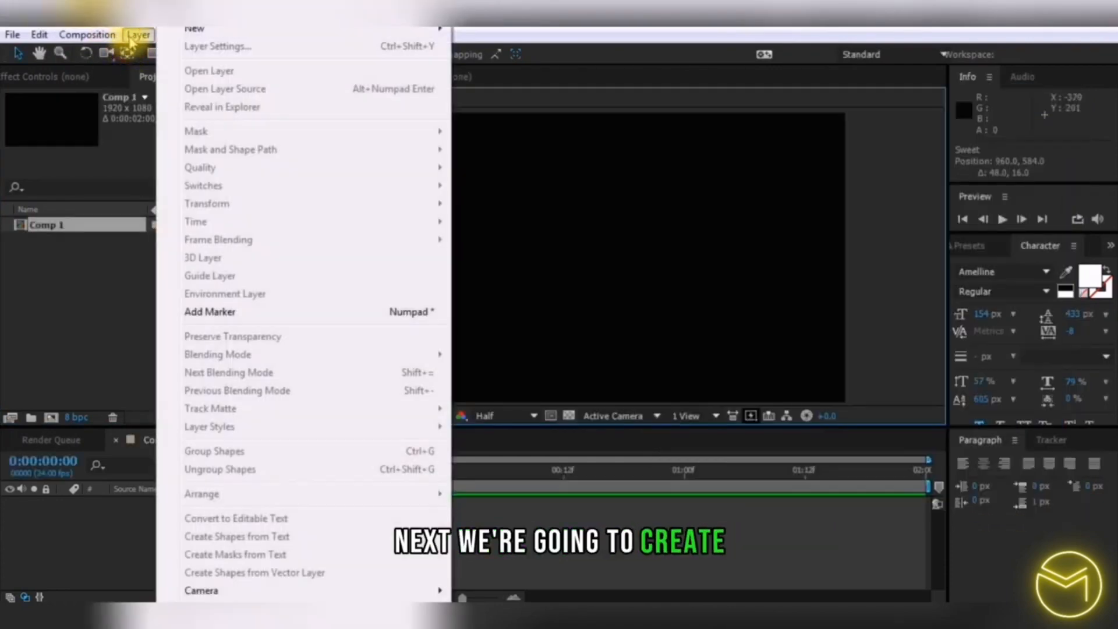
pyautogui.moveTo(267, 30)
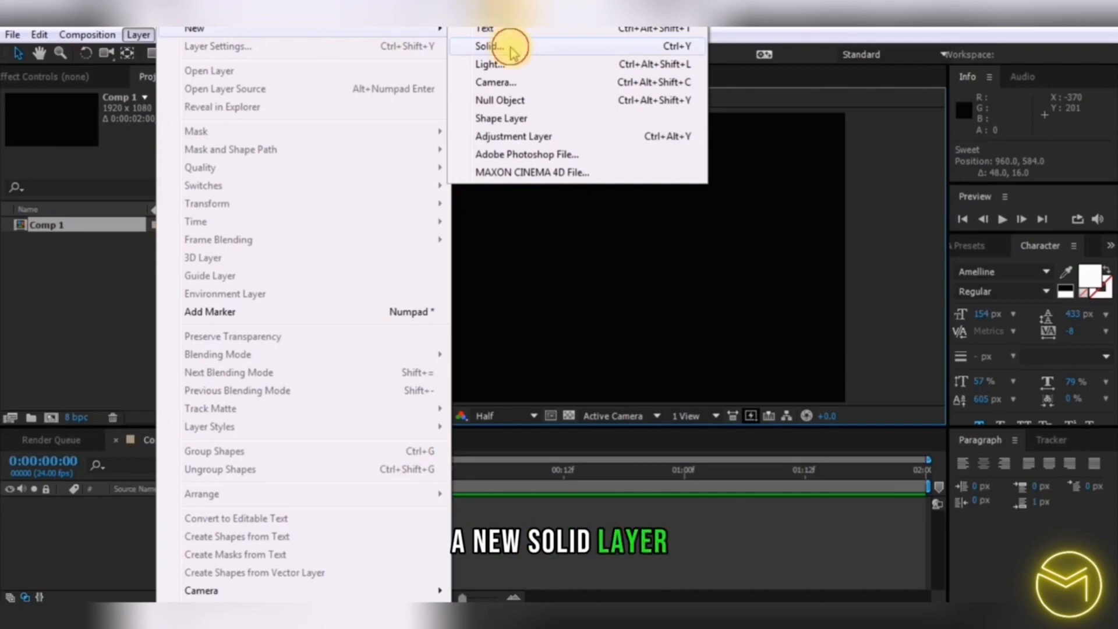
pyautogui.click(513, 51)
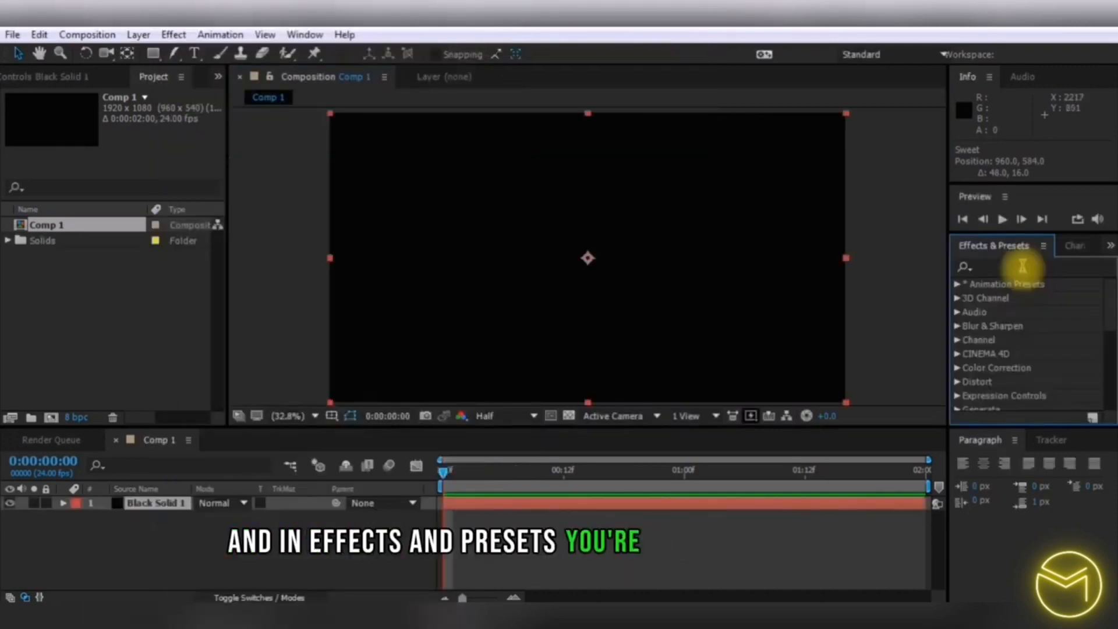
# Step: Search the effects for "gradient" and apply 4-Color Gradient to the black solid
pyautogui.click(1023, 266)
pyautogui.write('gradient')
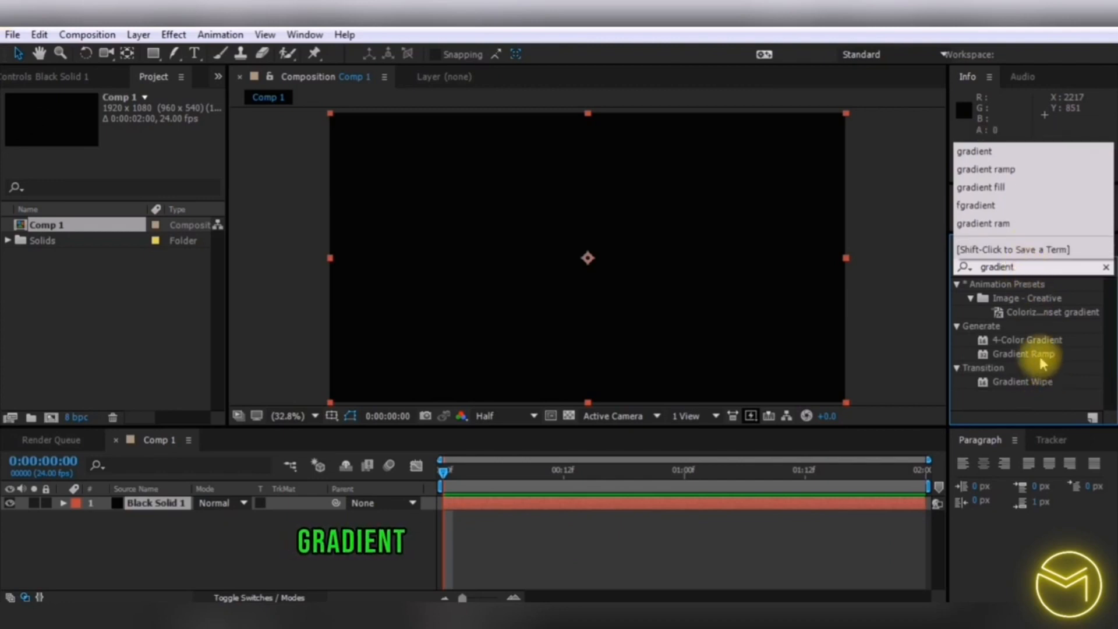
pyautogui.moveTo(1030, 341); pyautogui.dragTo(167, 510)
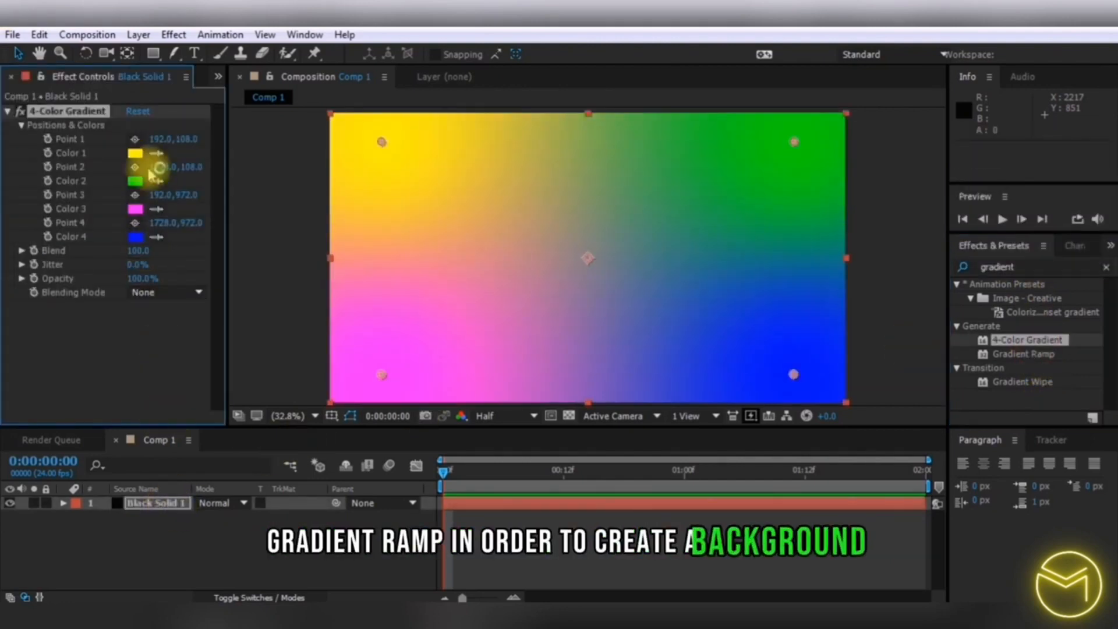
# Step: Set Color 1 and Color 4 of the 4-Color Gradient to light grey E2E2DB
pyautogui.click(135, 153)
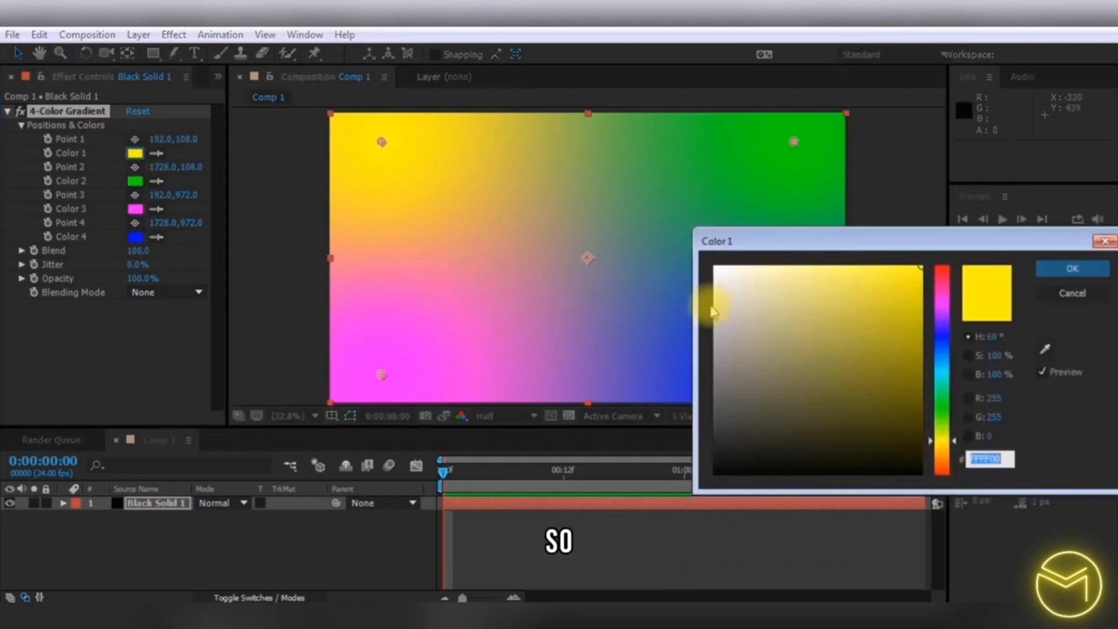
pyautogui.moveTo(723, 314); pyautogui.dragTo(720, 294)
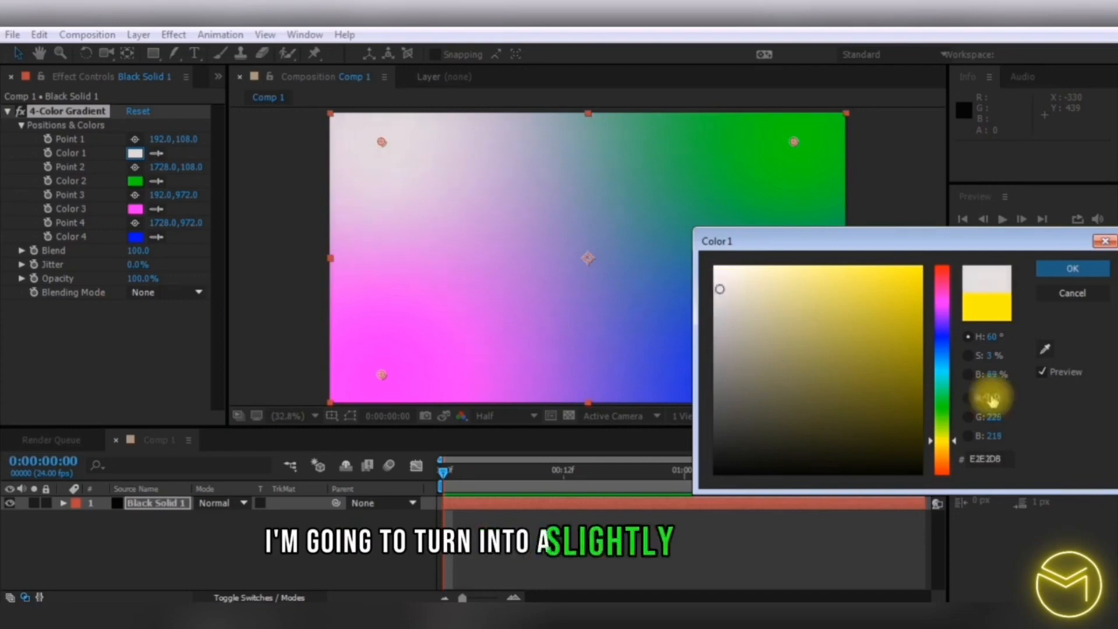
pyautogui.click(986, 459)
pyautogui.press('Return')
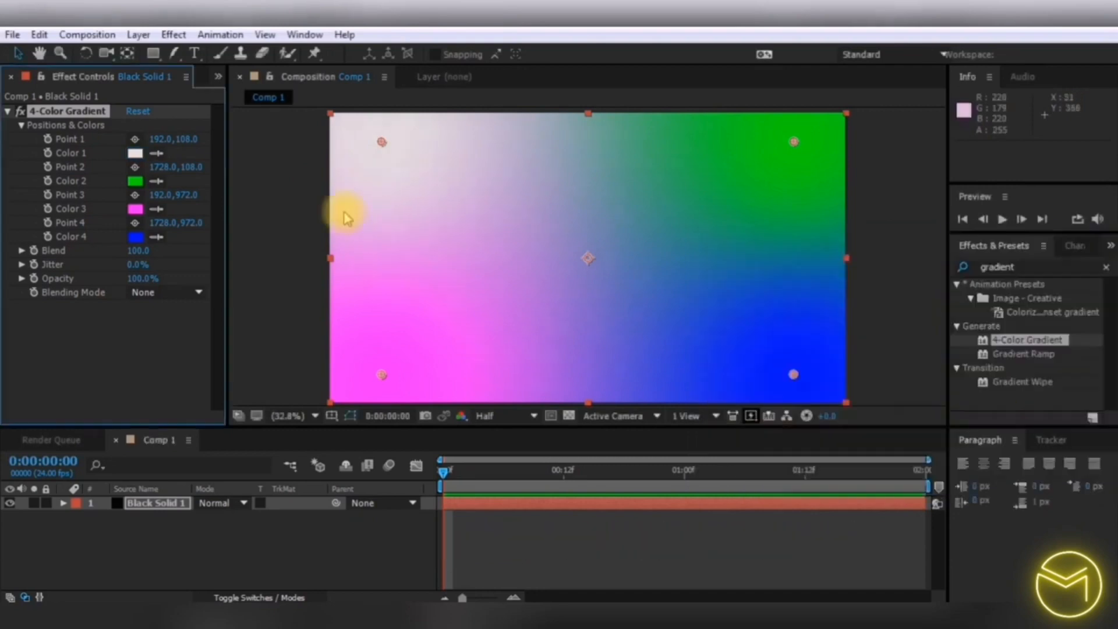
pyautogui.click(140, 238)
pyautogui.hotkey('ctrl', 'v')
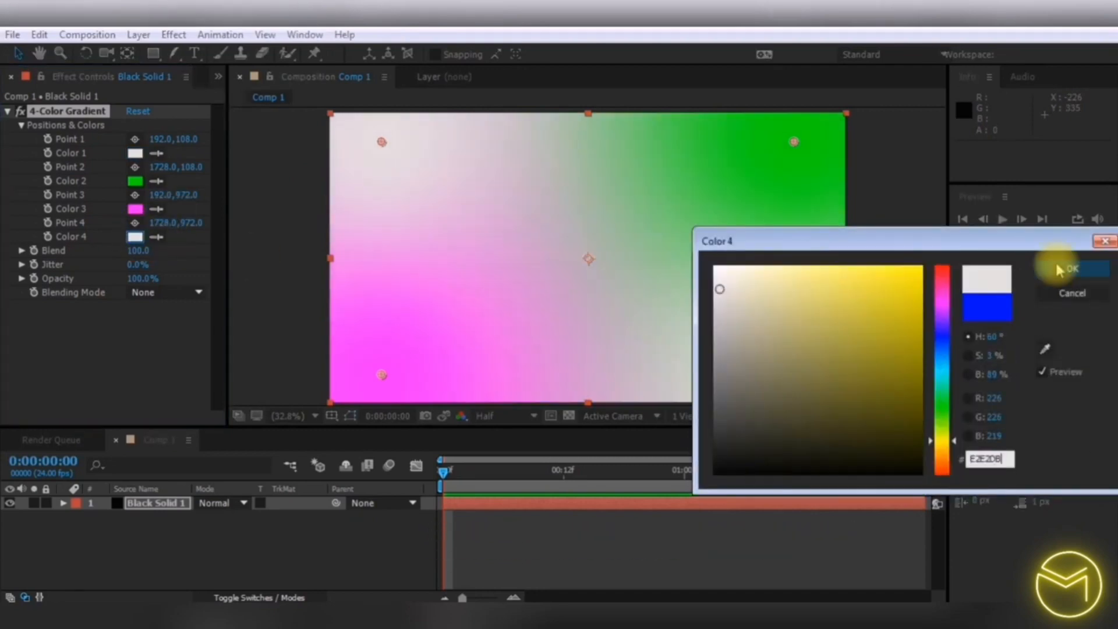
pyautogui.click(1060, 267)
# Step: Set Color 2 and Color 3 of the gradient to the darker grey AEAEA0
pyautogui.click(135, 181)
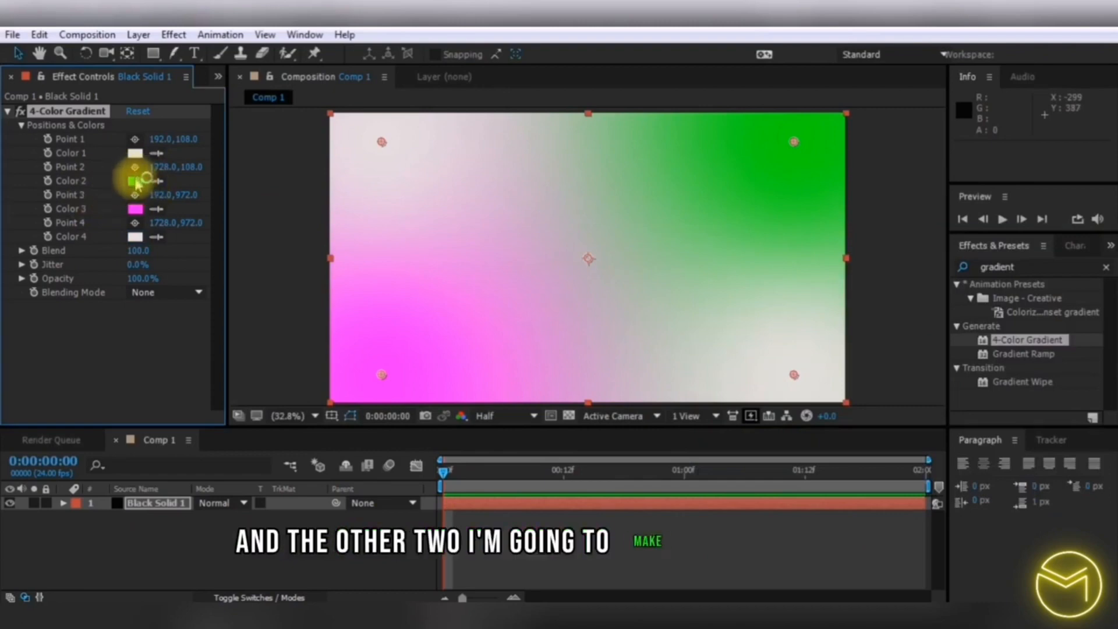
pyautogui.hotkey('ctrl', 'v')
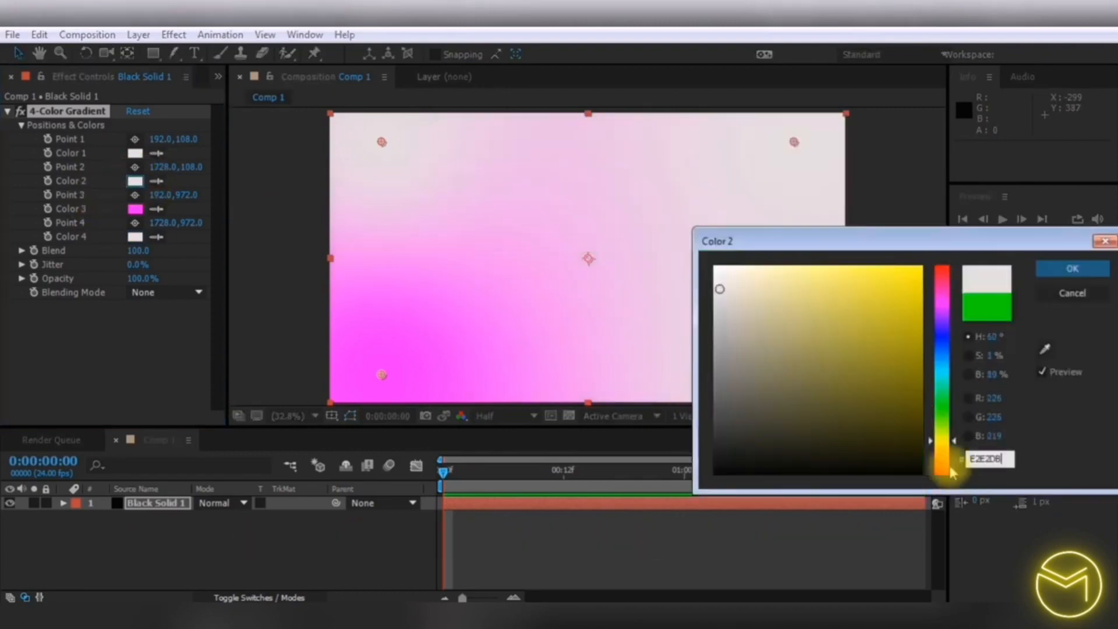
pyautogui.moveTo(738, 334); pyautogui.dragTo(730, 332)
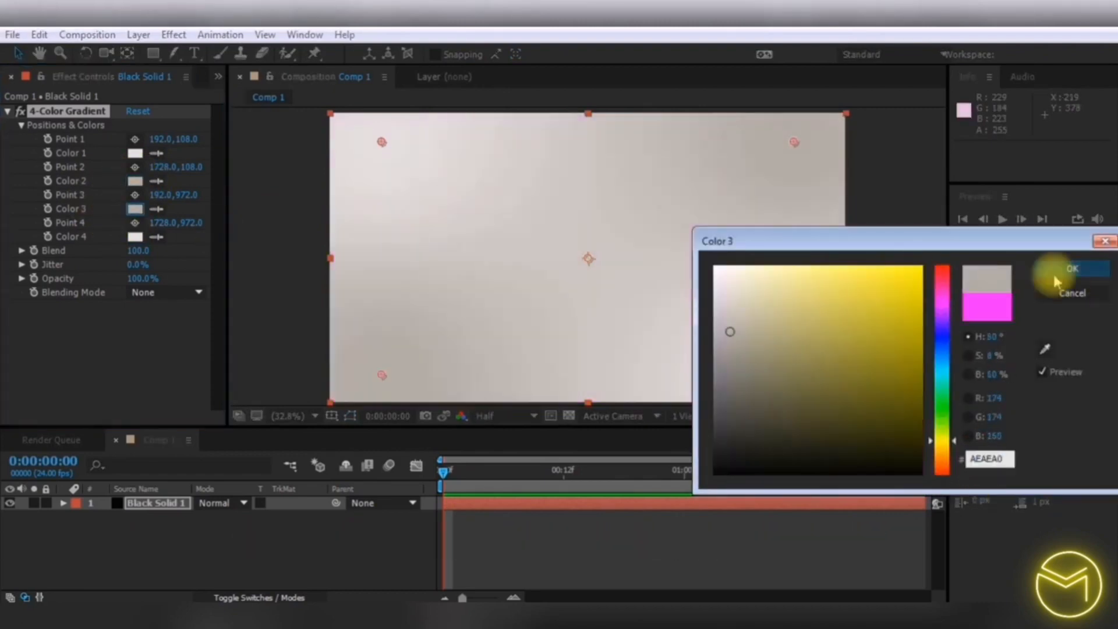
pyautogui.click(1071, 270)
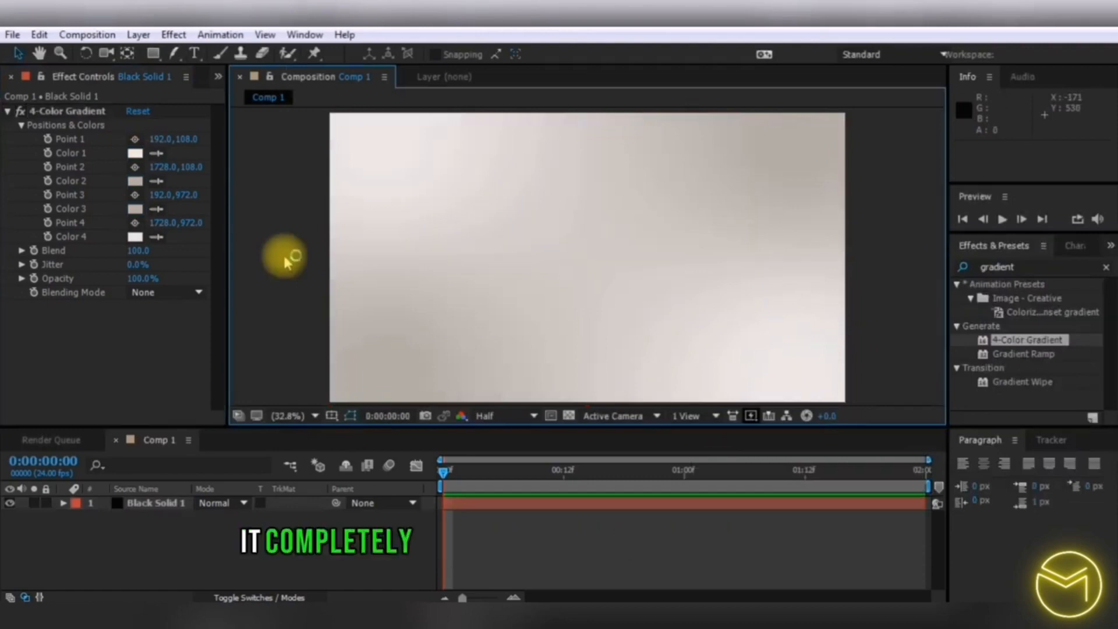
# Step: Create a white text layer reading SHADOW and centre it horizontally and vertically in the composition
pyautogui.click(134, 36)
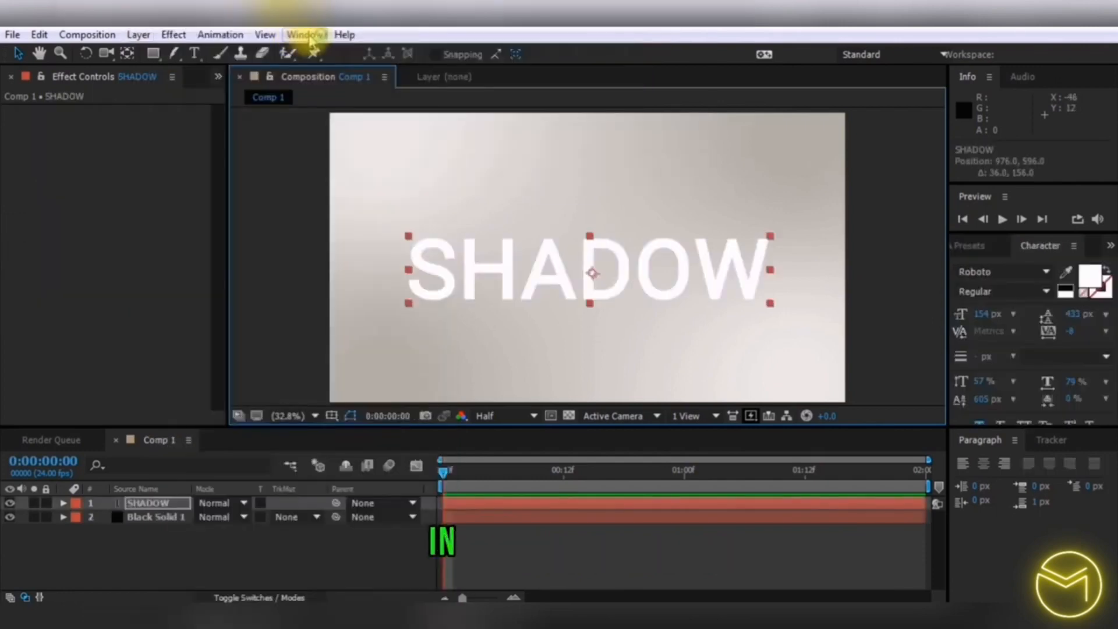
pyautogui.click(305, 35)
pyautogui.click(330, 124)
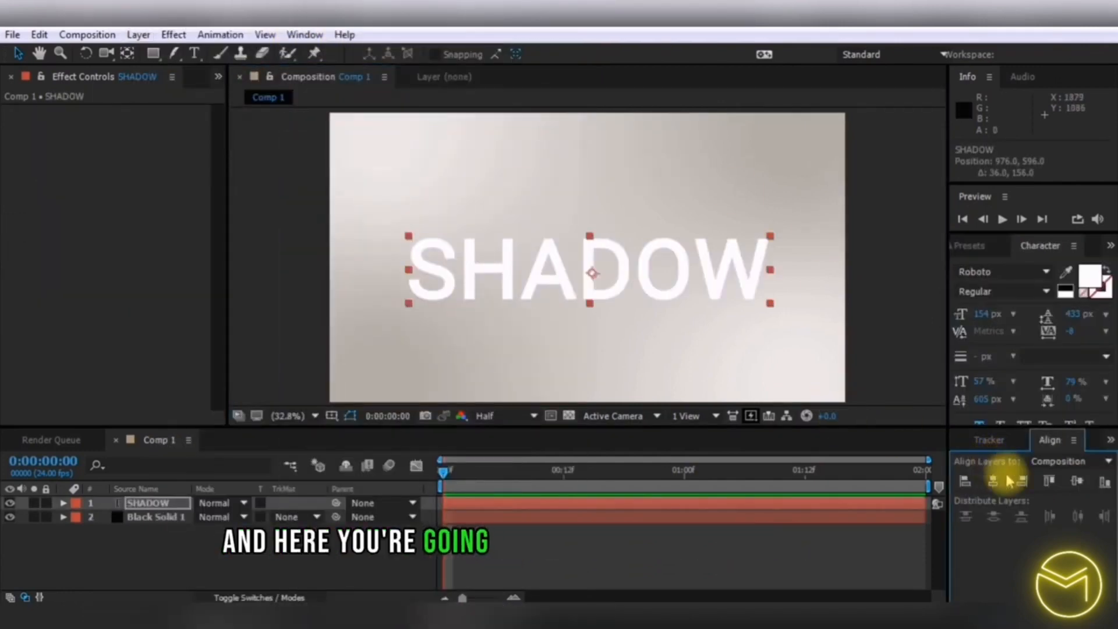
pyautogui.click(996, 486)
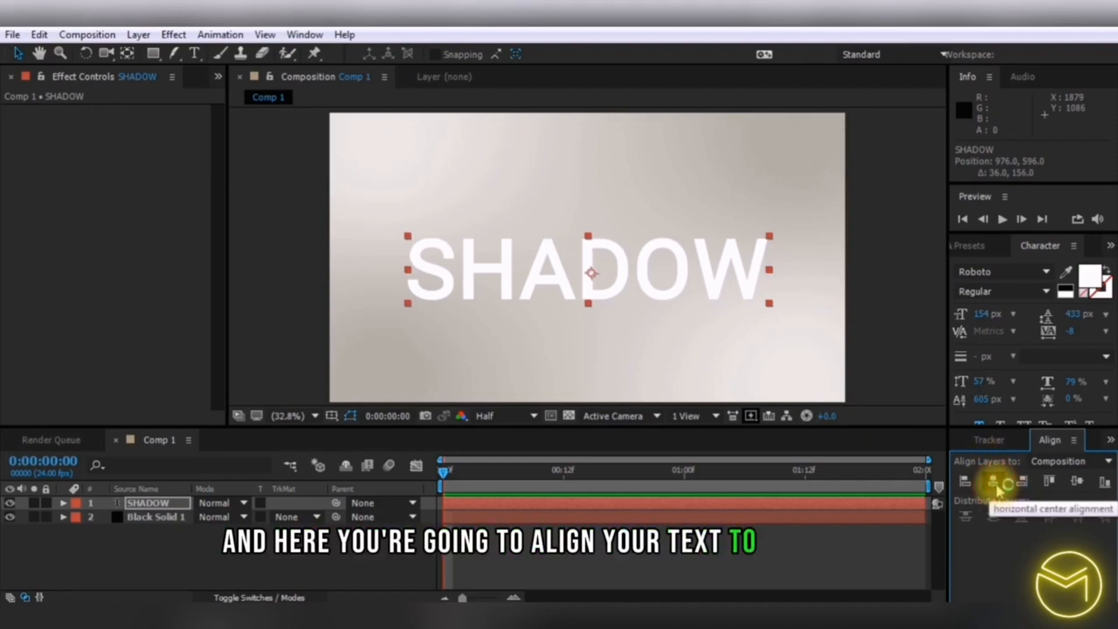
pyautogui.click(1078, 483)
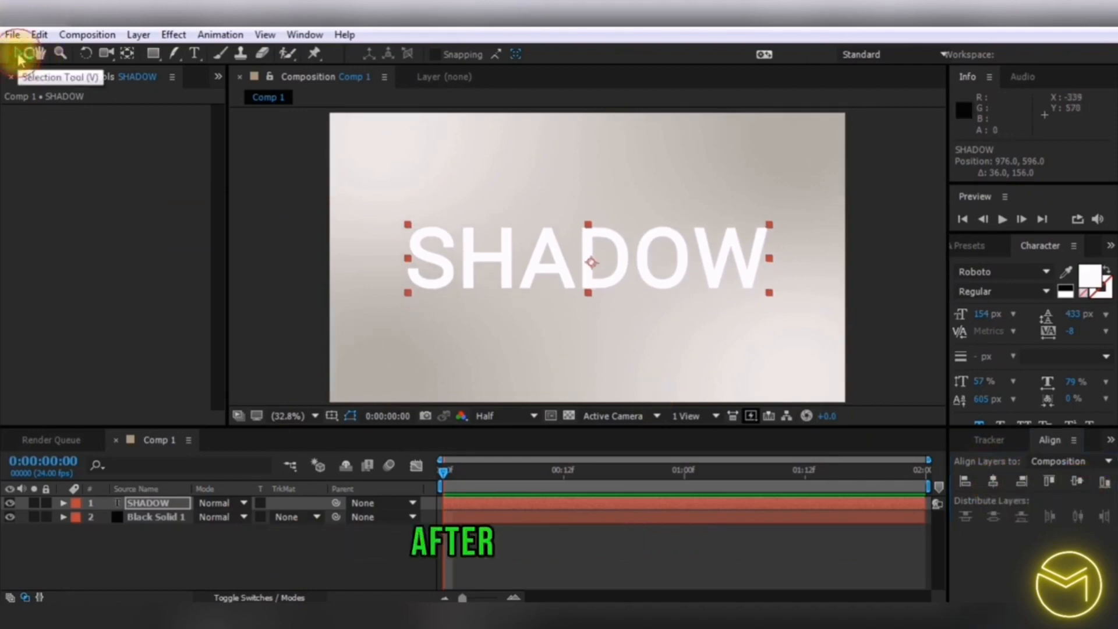
pyautogui.click(268, 205)
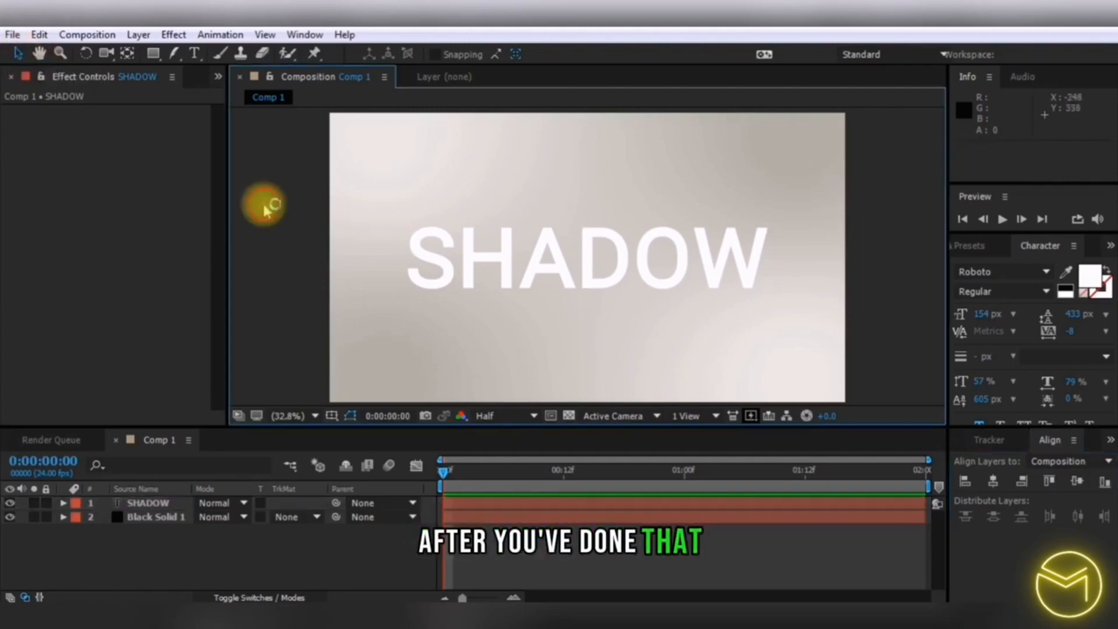
# Step: Duplicate the SHADOW text layer and rename the upper copy MAIN
pyautogui.click(155, 504)
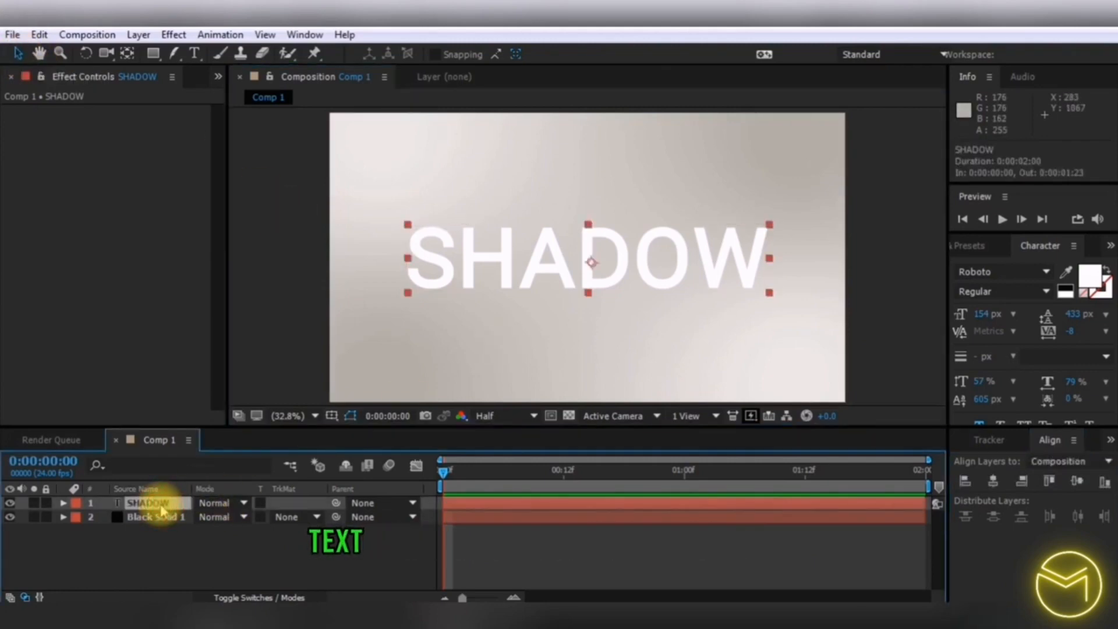
pyautogui.hotkey('ctrl', 'd')
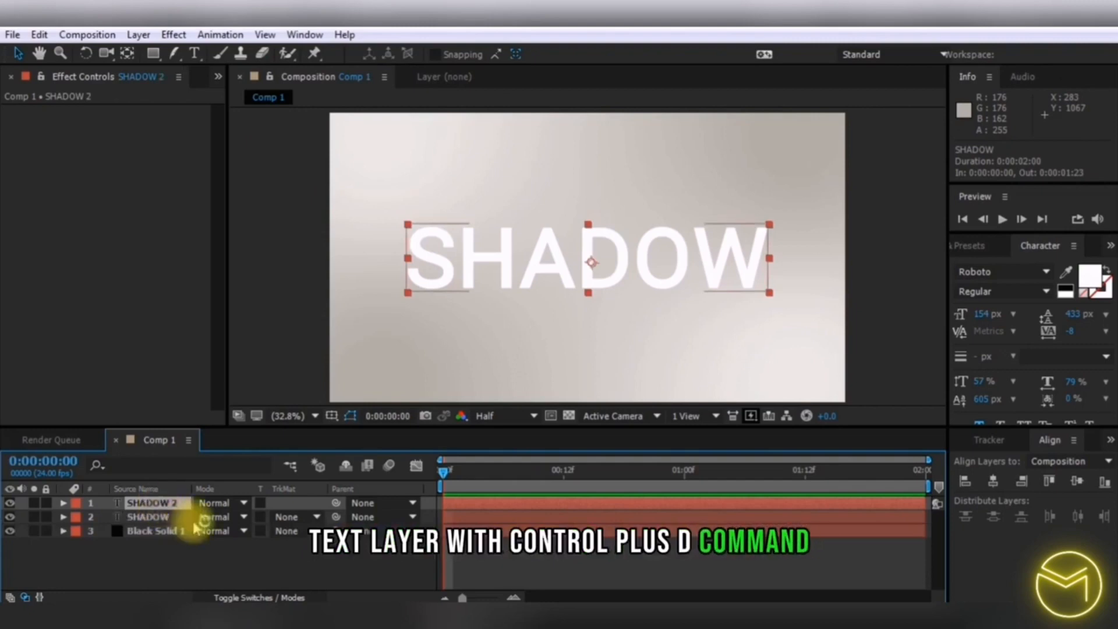
pyautogui.rightClick(161, 505)
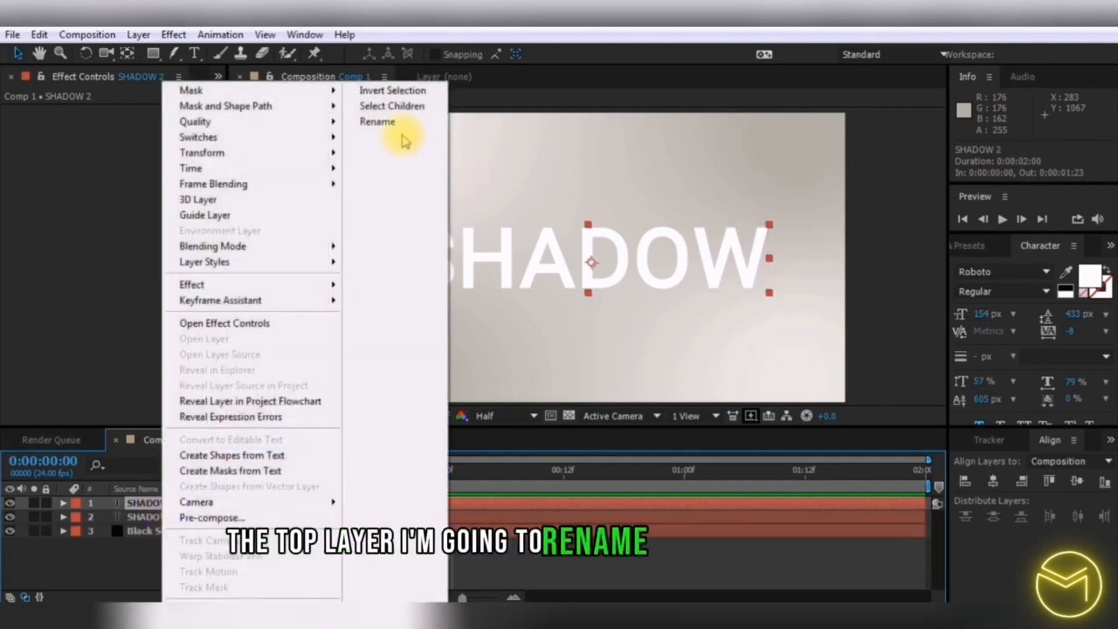
pyautogui.click(377, 122)
pyautogui.write('MAIN')
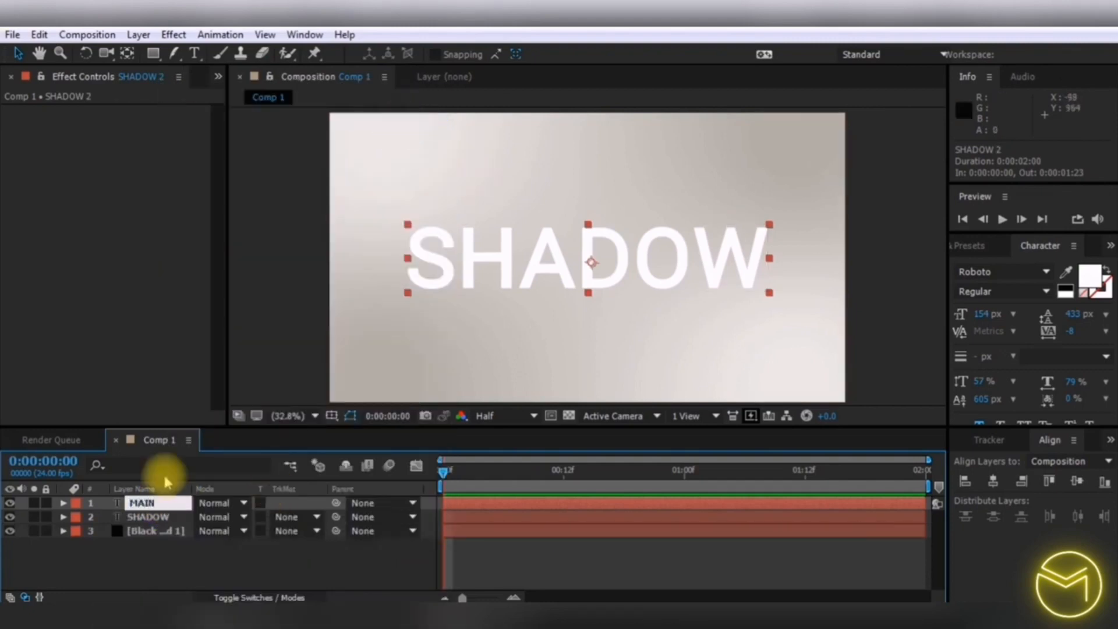
pyautogui.click(152, 557)
# Step: Change the fill colour of the SHADOW layer's text to black
pyautogui.click(152, 521)
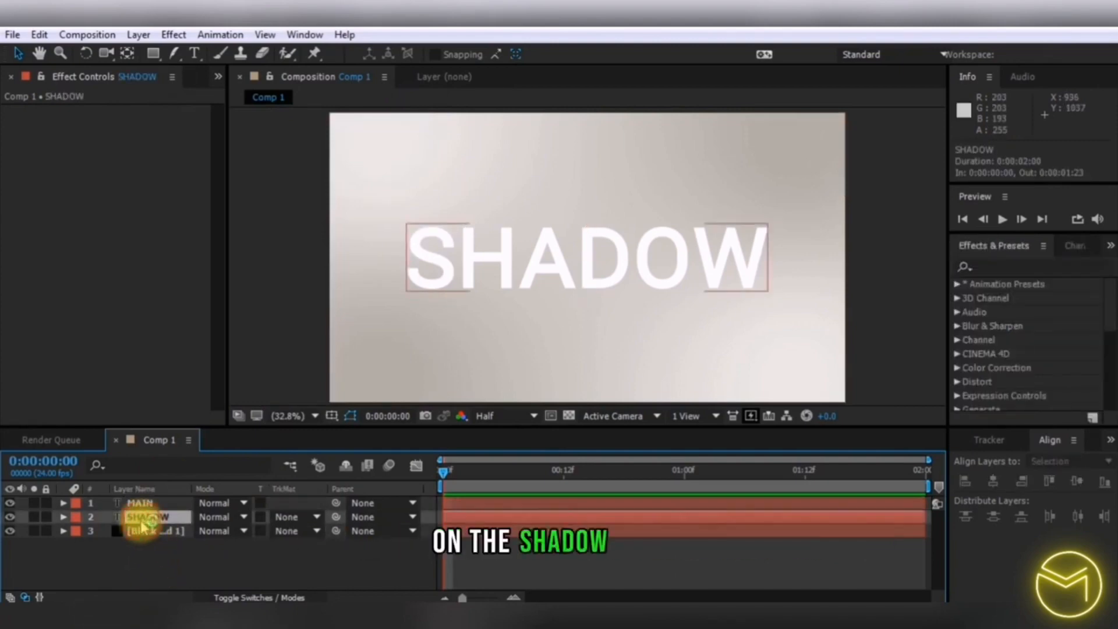
pyautogui.click(141, 522)
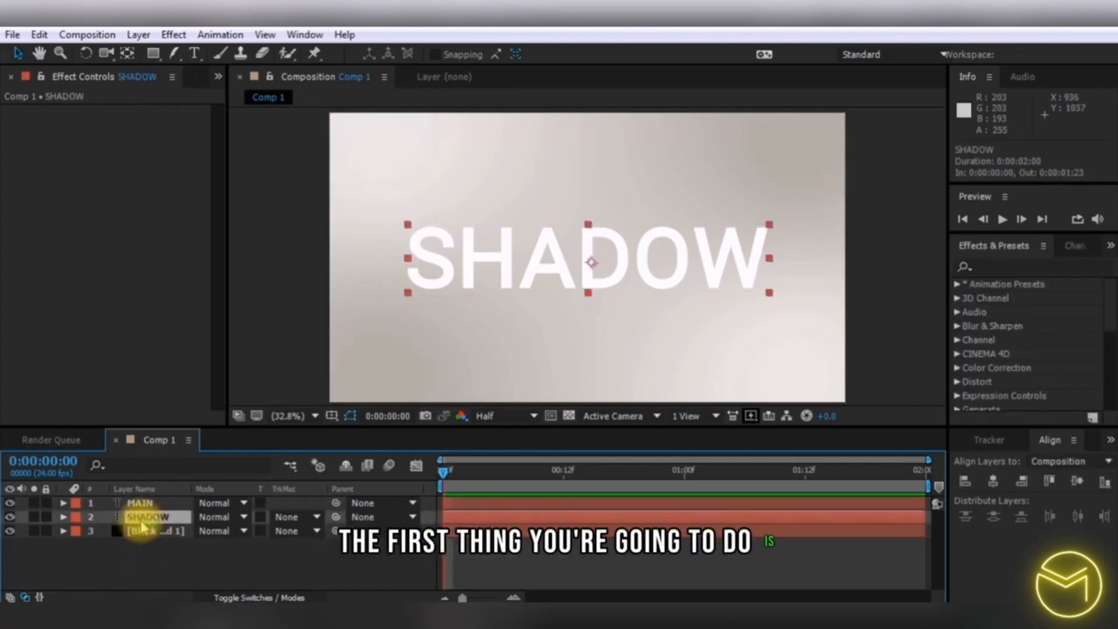
pyautogui.doubleClick(142, 522)
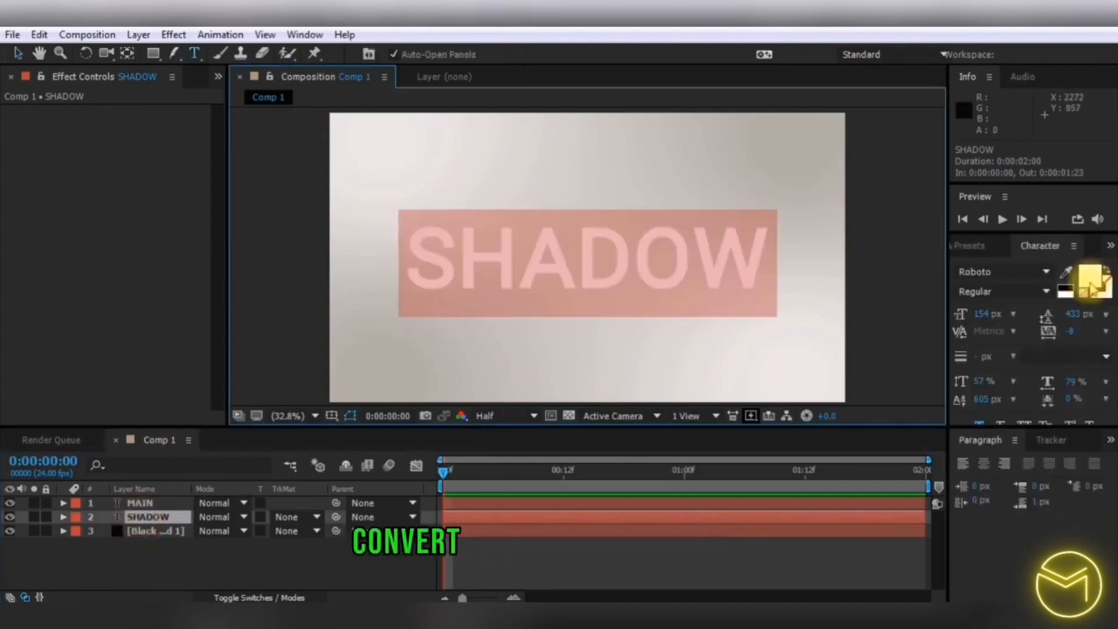
pyautogui.click(1091, 284)
pyautogui.moveTo(737, 308); pyautogui.dragTo(716, 474)
pyautogui.click(1073, 268)
# Step: Search the effects for "cc radi", apply CC Radial Fast Blur to the SHADOW layer and set its Amount to 85
pyautogui.click(973, 245)
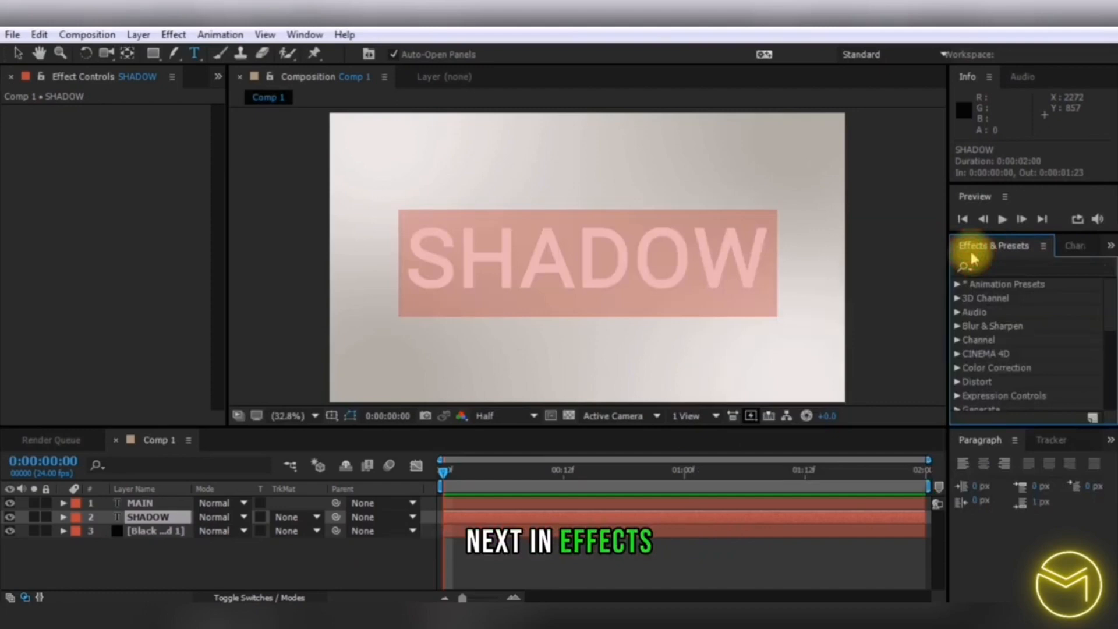
pyautogui.click(1015, 265)
pyautogui.write('cc radi')
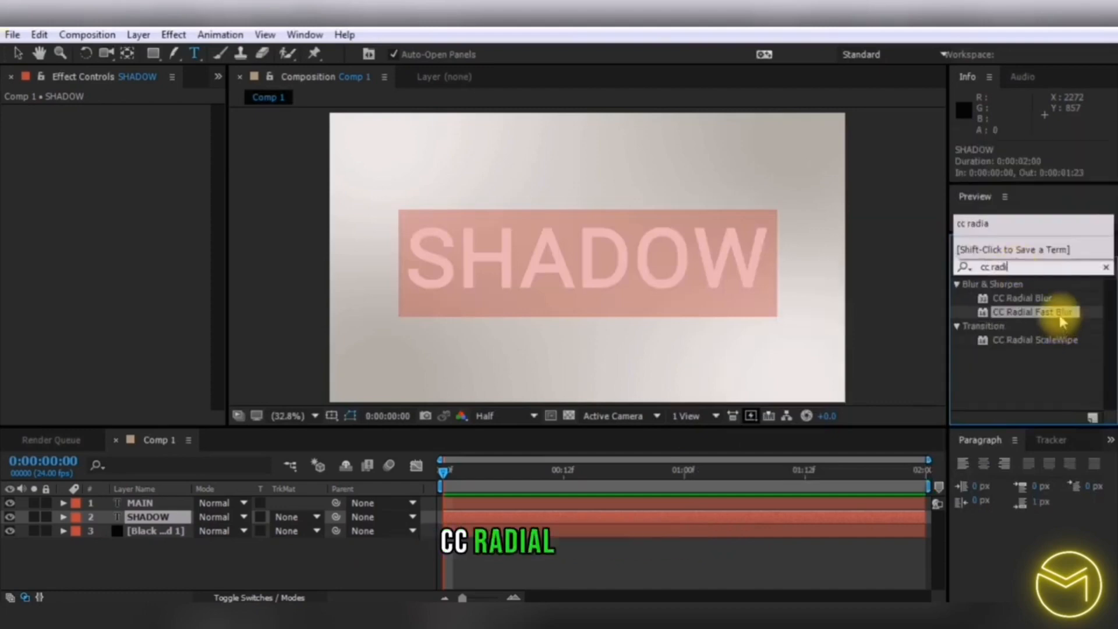
pyautogui.moveTo(1037, 313); pyautogui.dragTo(180, 518)
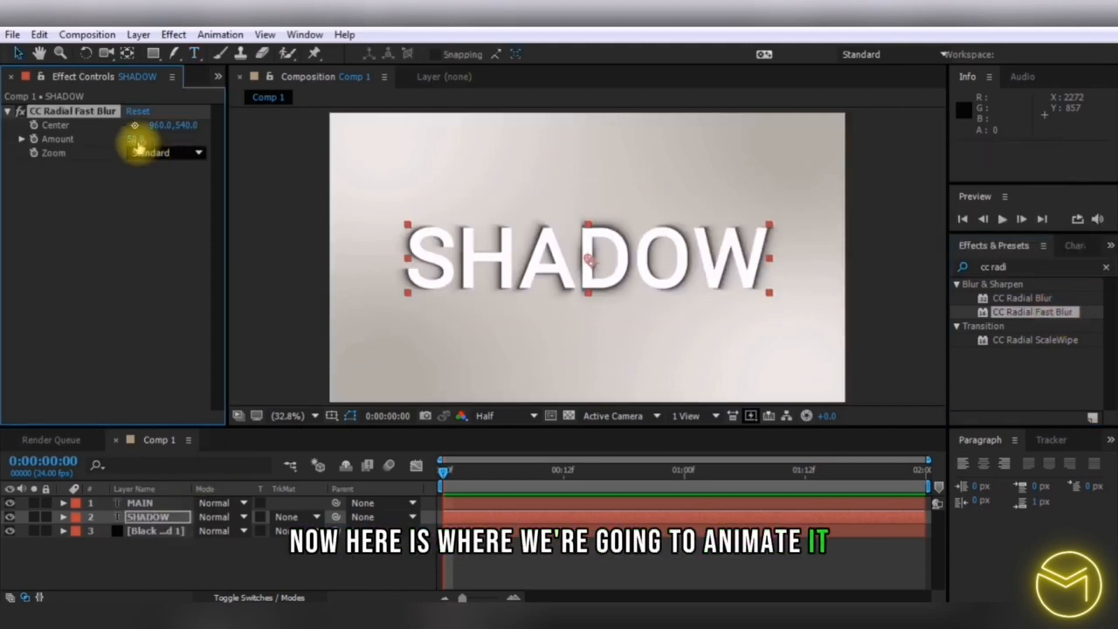
pyautogui.moveTo(134, 141)
pyautogui.mouseDown()
pyautogui.moveTo(194, 148)
pyautogui.moveTo(142, 140)
pyautogui.mouseUp()
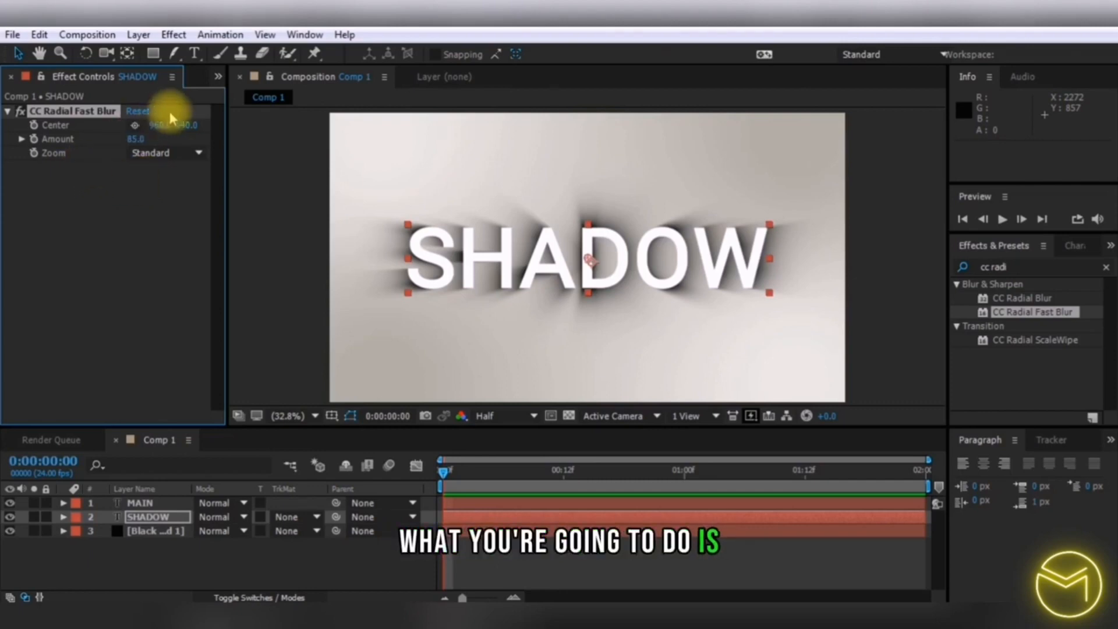
# Step: Keyframe the blur's Center from about 21.4, 302 at the start to about 1931, 146 at 0:00:01:12, and preview the animation
pyautogui.click(136, 126)
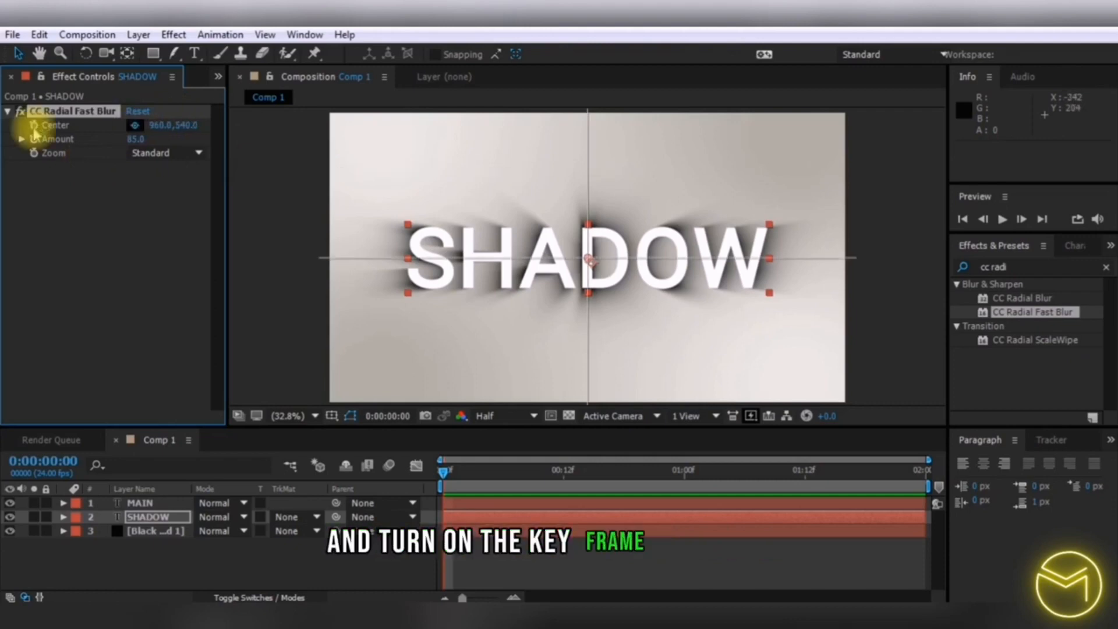
pyautogui.click(589, 263)
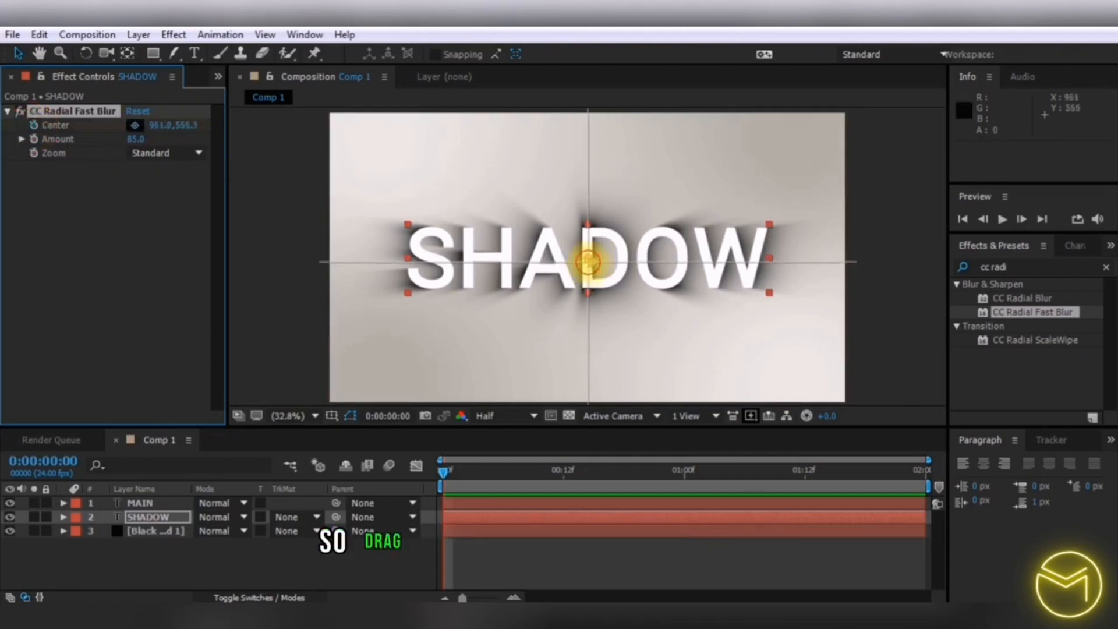
pyautogui.moveTo(588, 263); pyautogui.dragTo(335, 194)
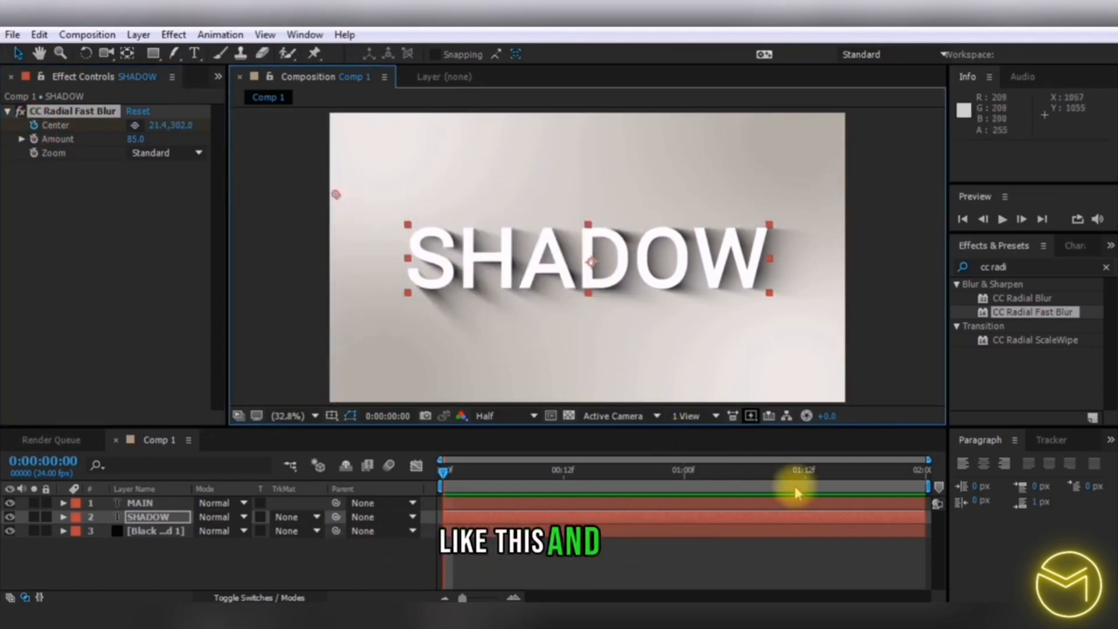
pyautogui.click(808, 472)
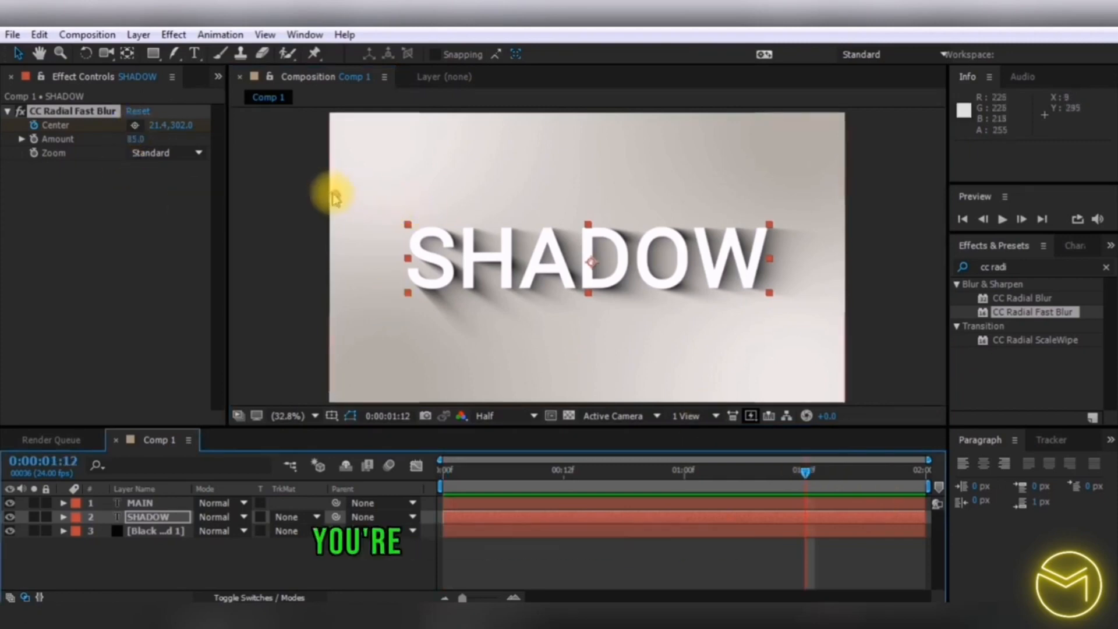
pyautogui.moveTo(335, 194); pyautogui.dragTo(852, 152)
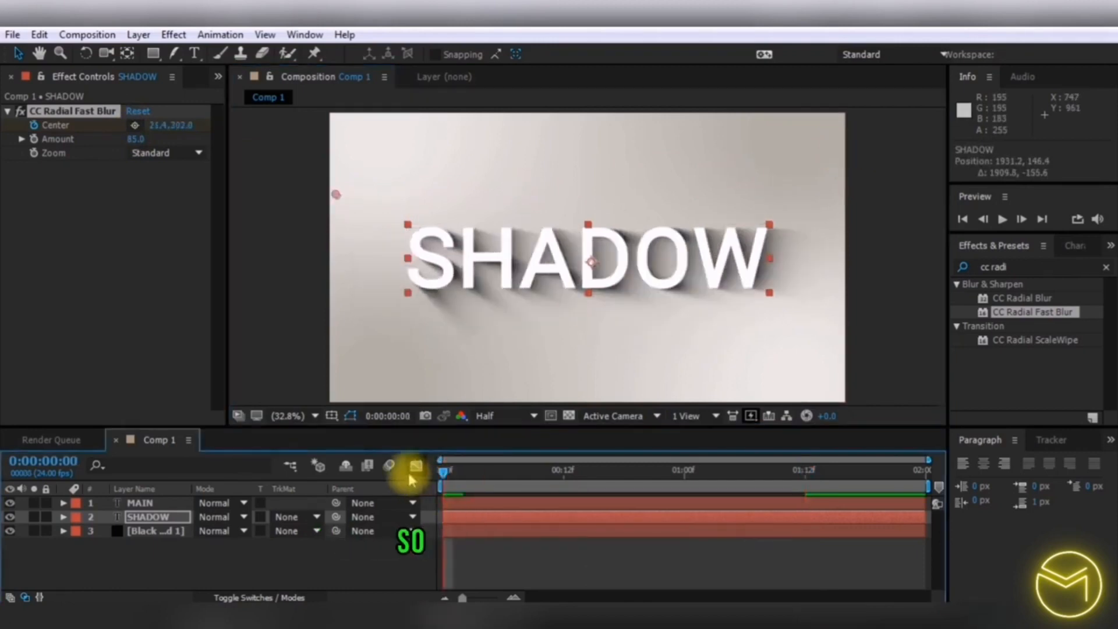
pyautogui.press('space')
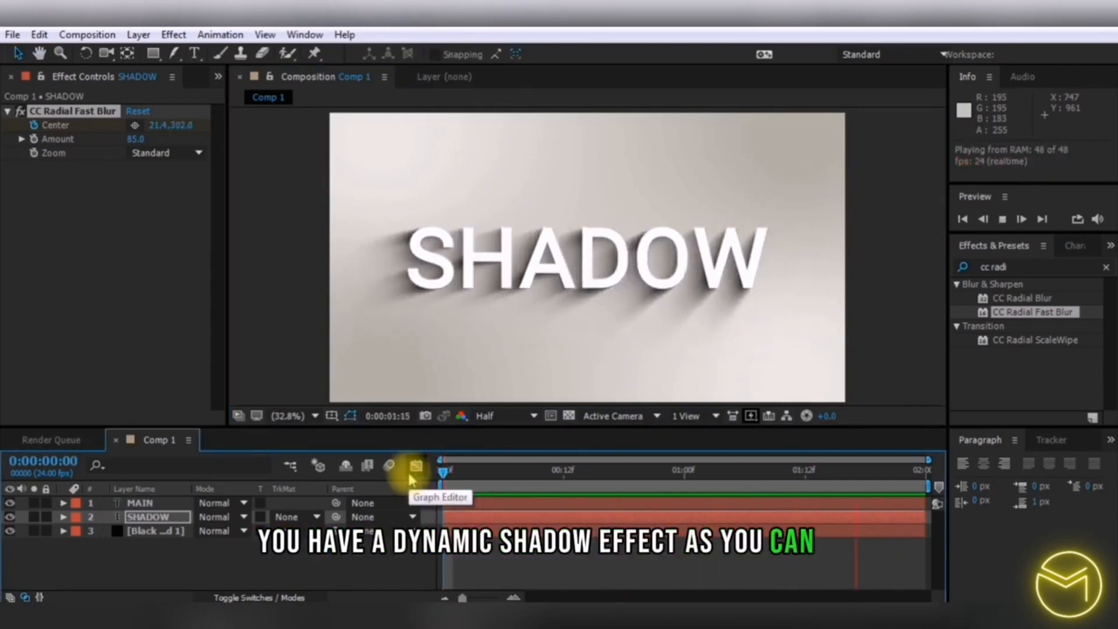
pyautogui.press('space')
# Step: Apply Easy Ease to both Center keyframes of the CC Radial Fast Blur effect on the SHADOW layer
pyautogui.click(67, 518)
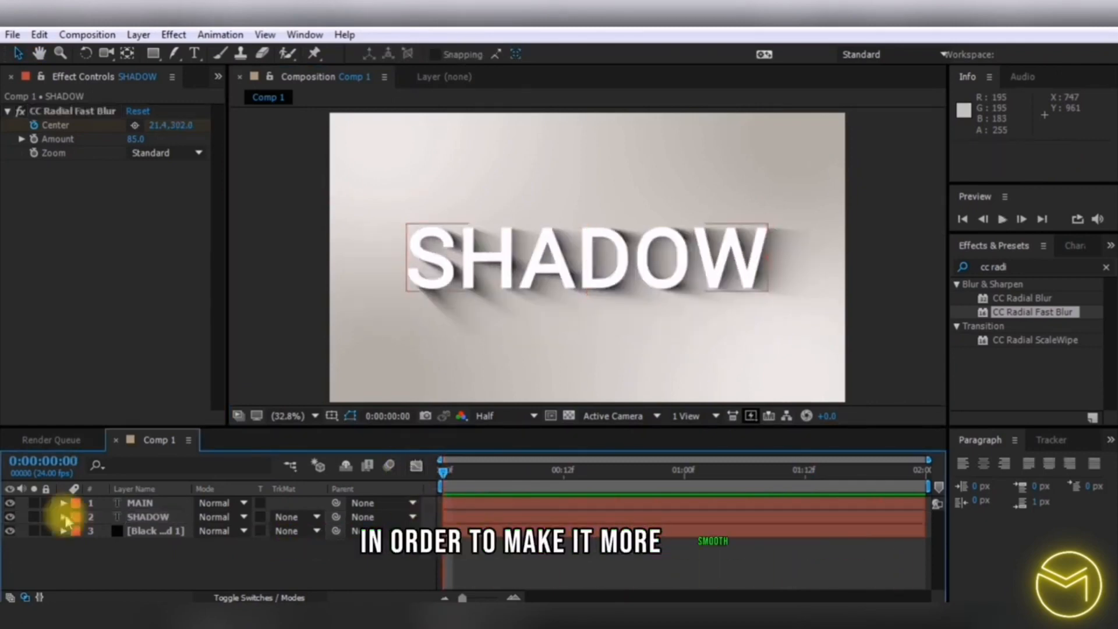
pyautogui.click(64, 517)
pyautogui.click(78, 545)
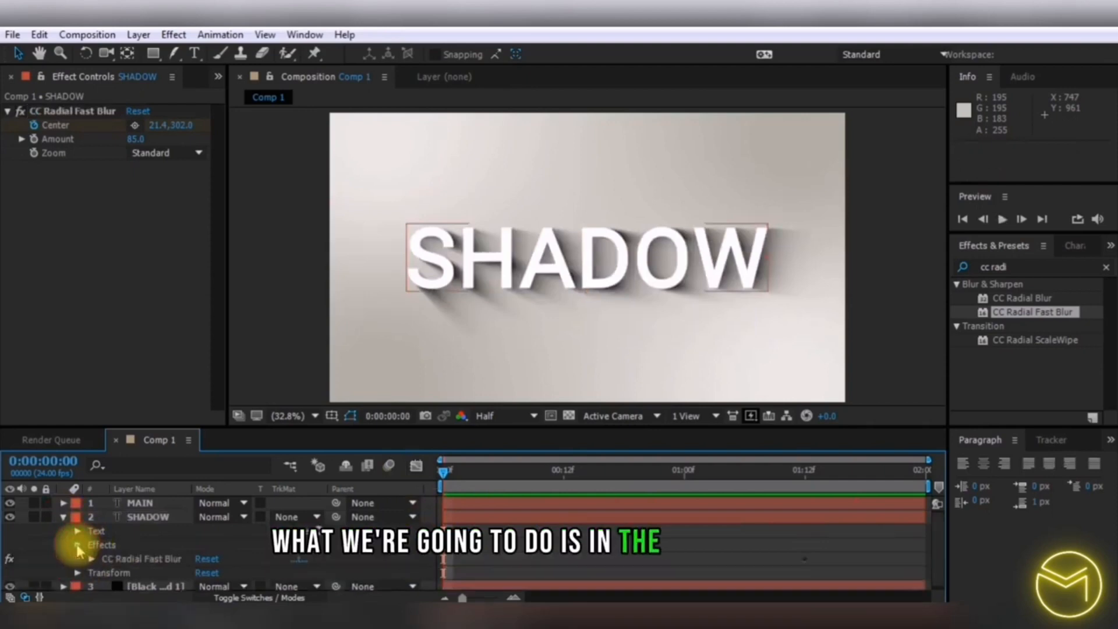
pyautogui.click(91, 559)
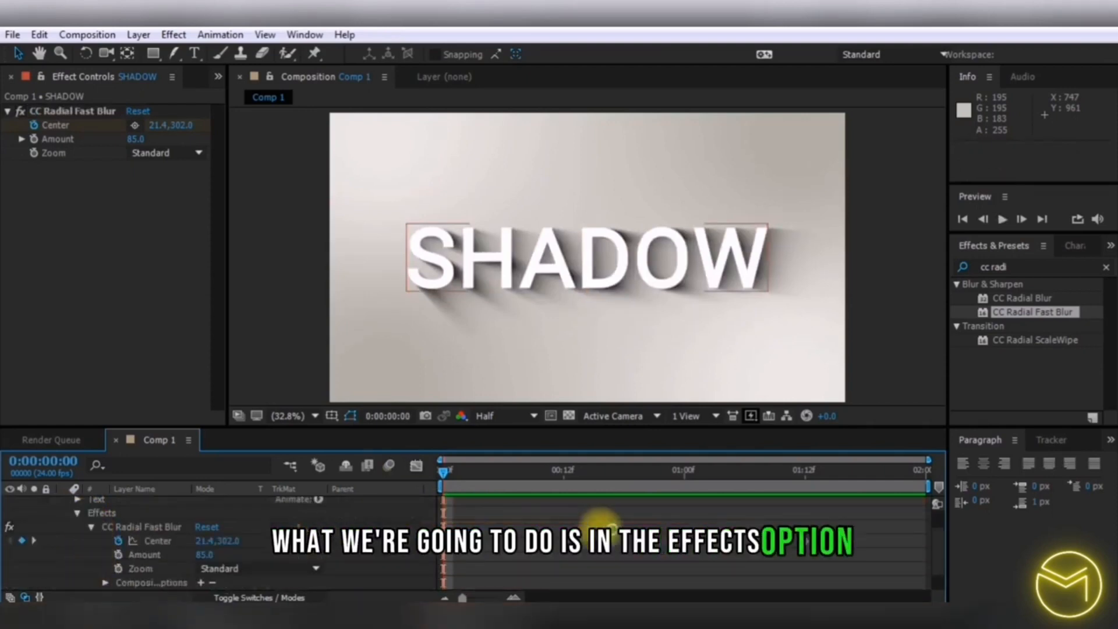
pyautogui.moveTo(844, 547); pyautogui.dragTo(427, 550)
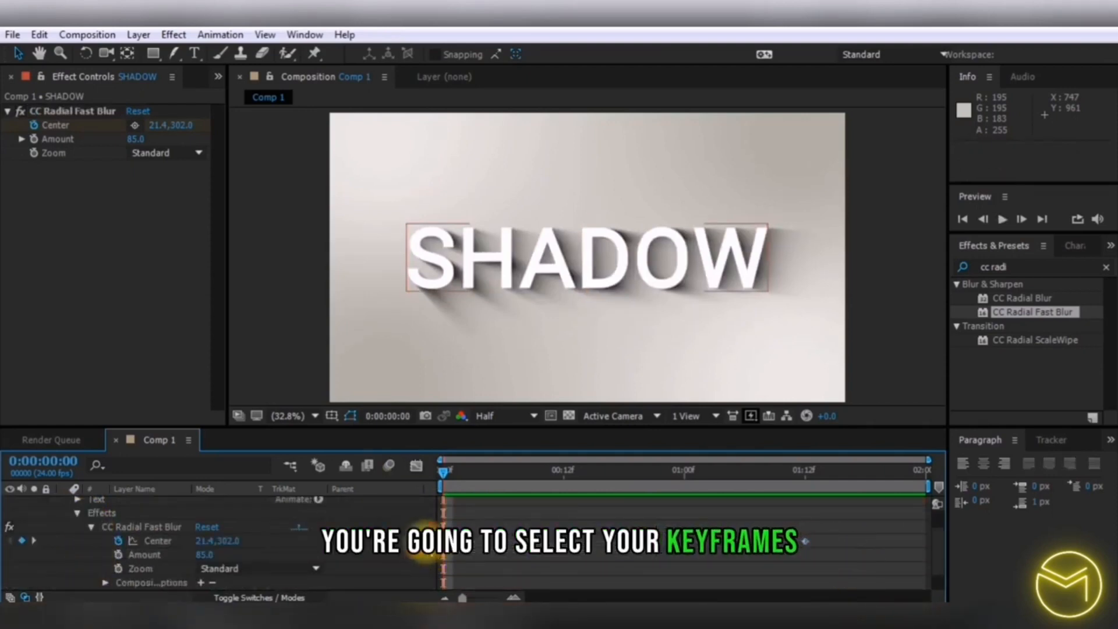
pyautogui.rightClick(445, 540)
pyautogui.moveTo(589, 531)
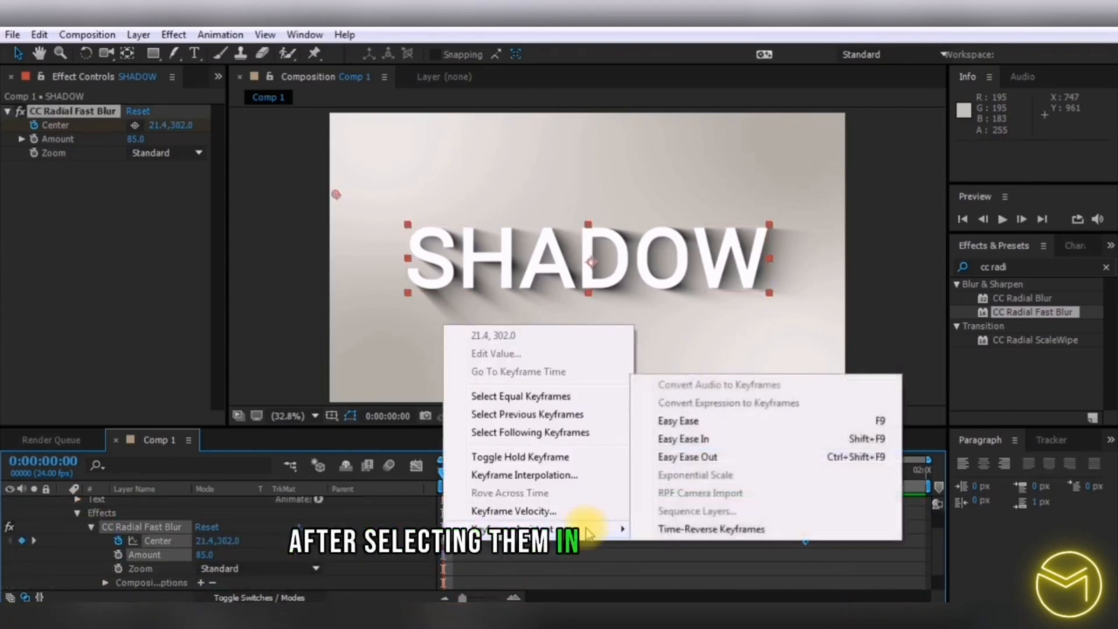
pyautogui.click(710, 421)
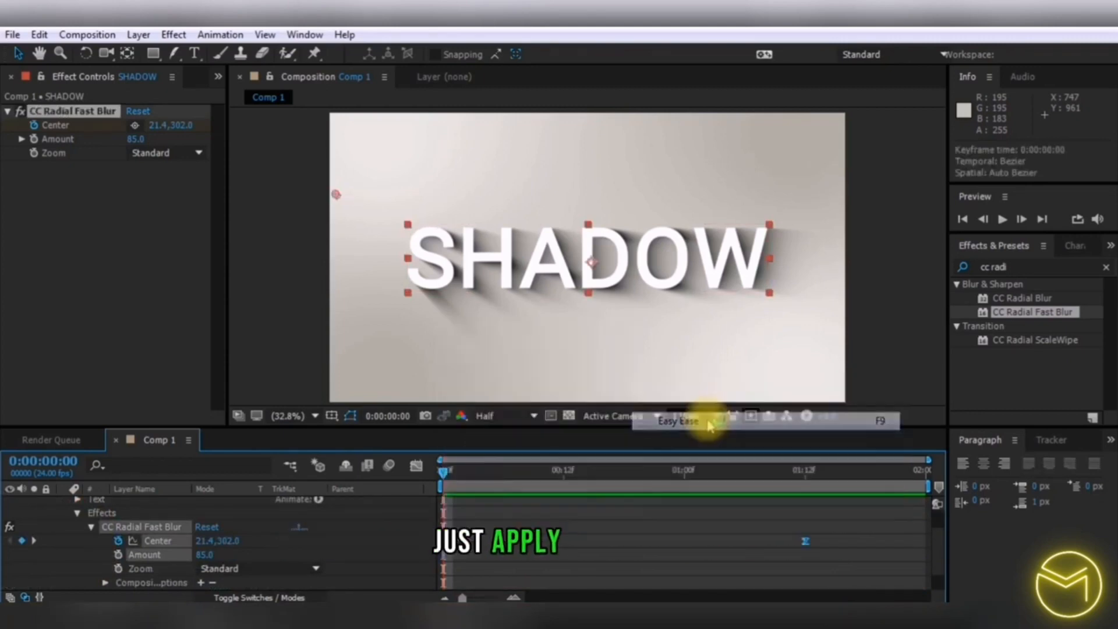
pyautogui.click(64, 517)
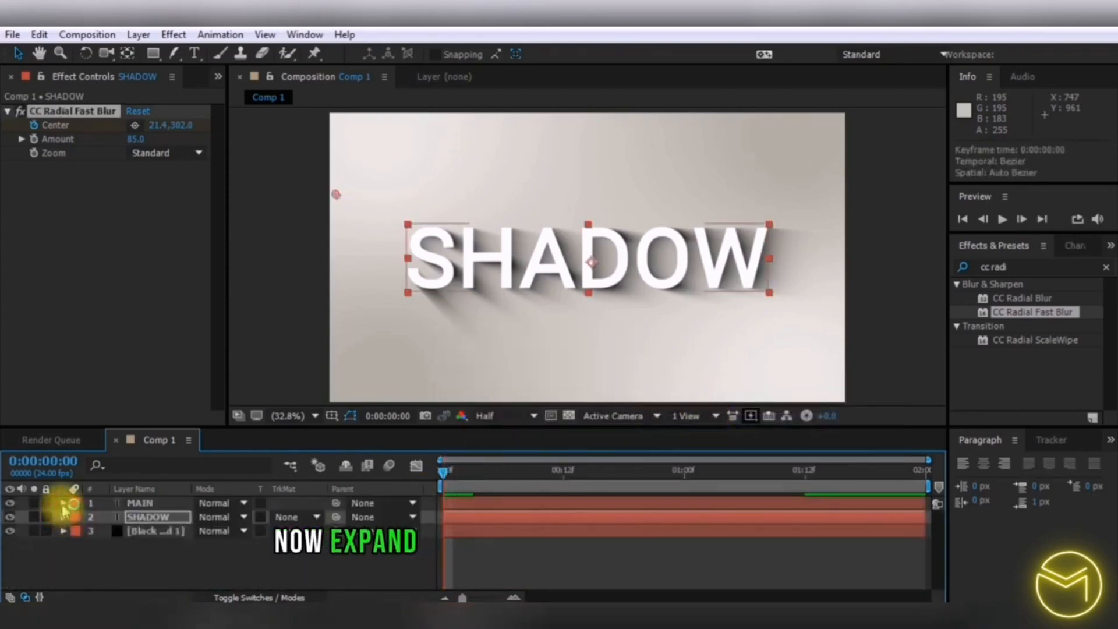
# Step: Link the SHADOW layer's Source Text to the MAIN layer's Source Text with an expression
pyautogui.click(63, 503)
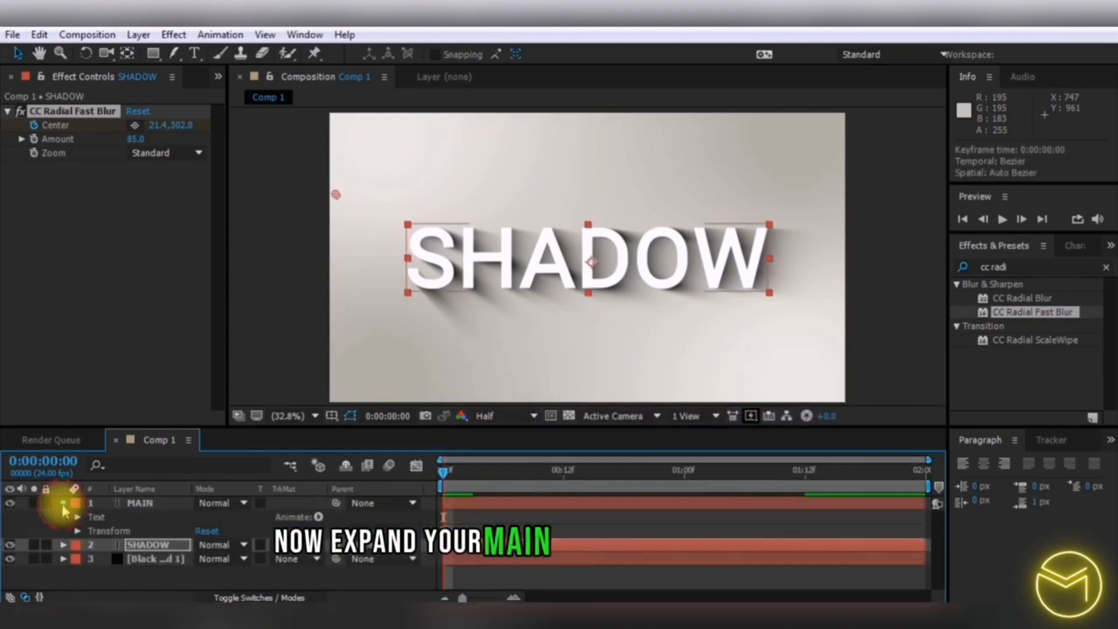
pyautogui.click(63, 544)
pyautogui.scroll(-1, 75, 560)
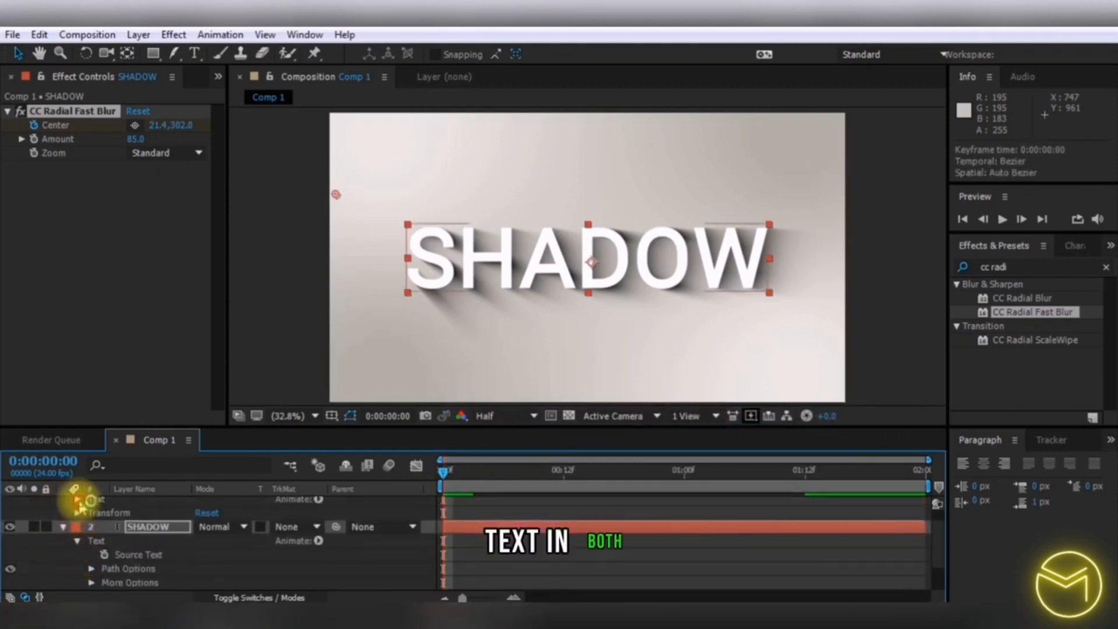
pyautogui.click(78, 500)
pyautogui.scroll(1, 935, 522)
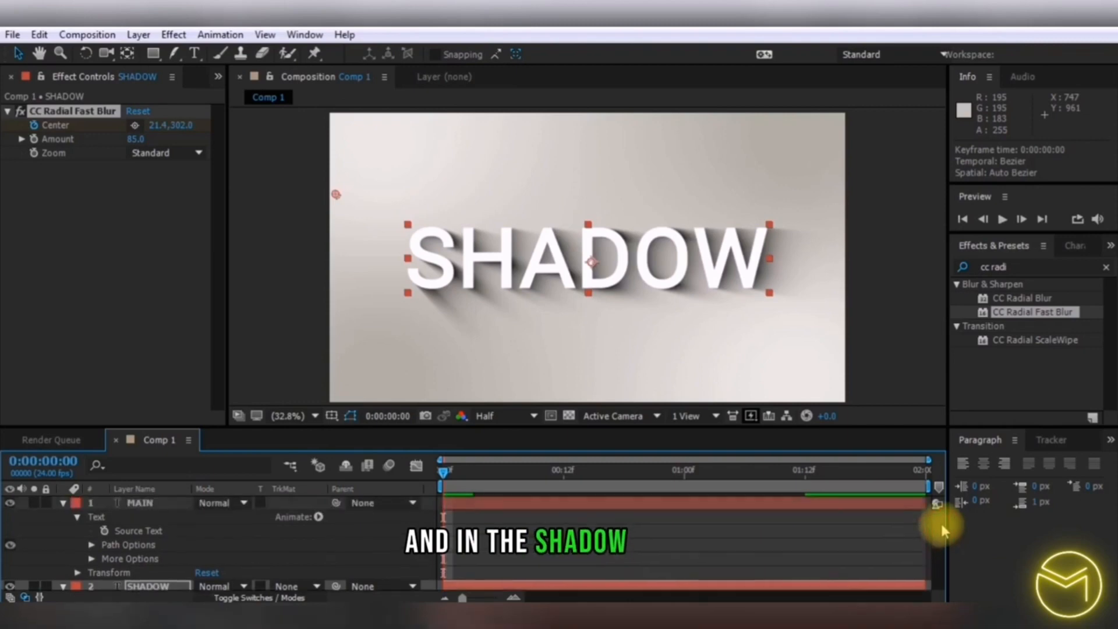
pyautogui.scroll(-3, 117, 562)
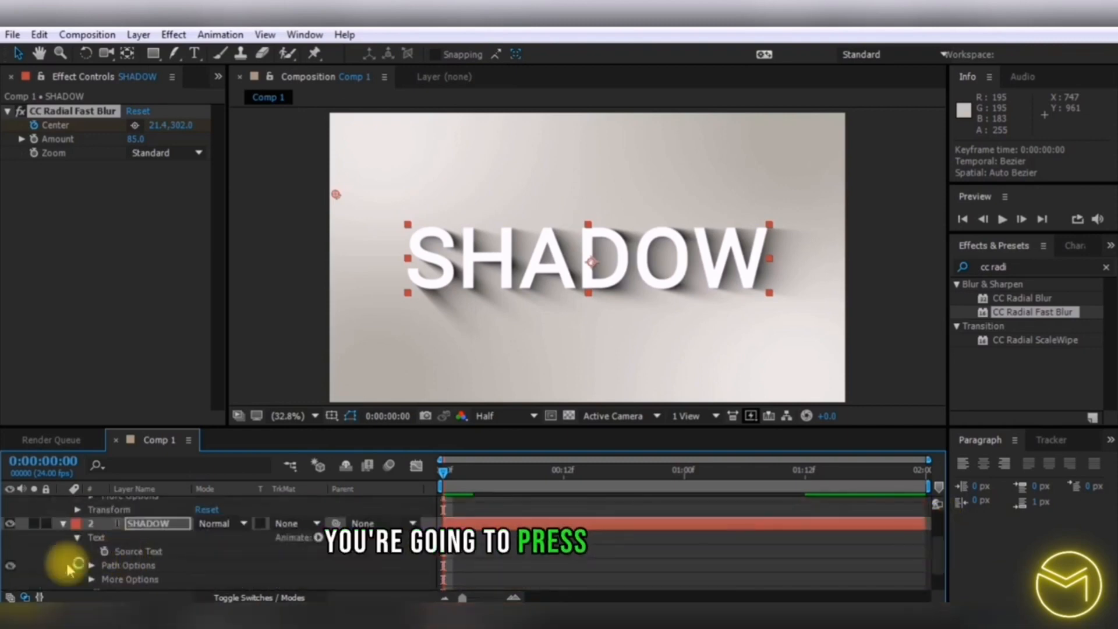
pyautogui.keyDown('alt'); pyautogui.click(105, 551); pyautogui.keyUp('alt')
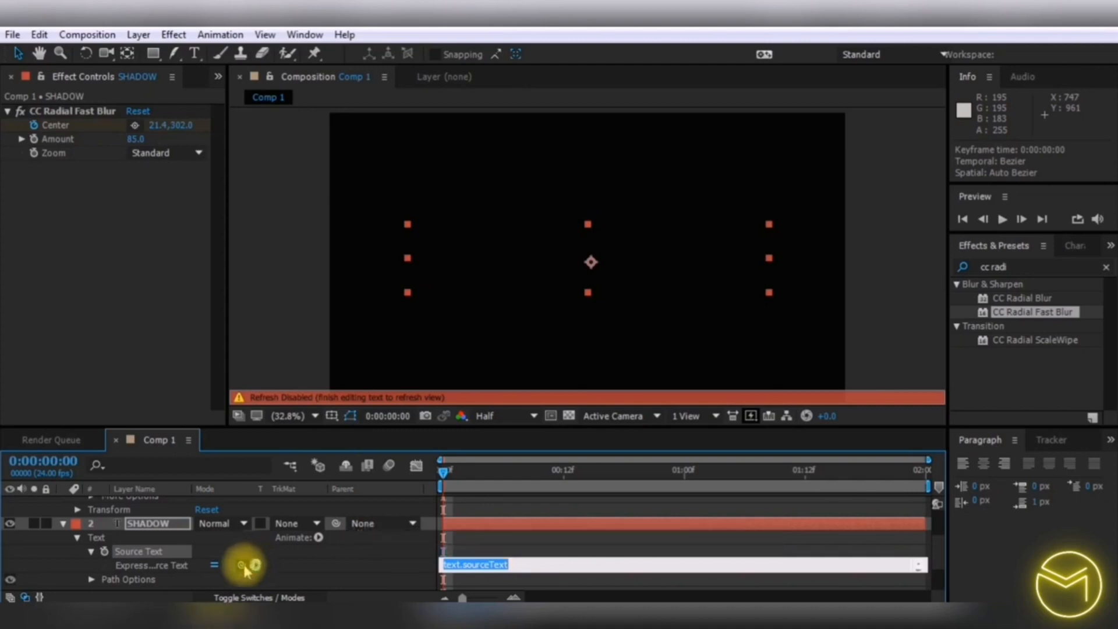
pyautogui.moveTo(244, 571); pyautogui.dragTo(160, 536)
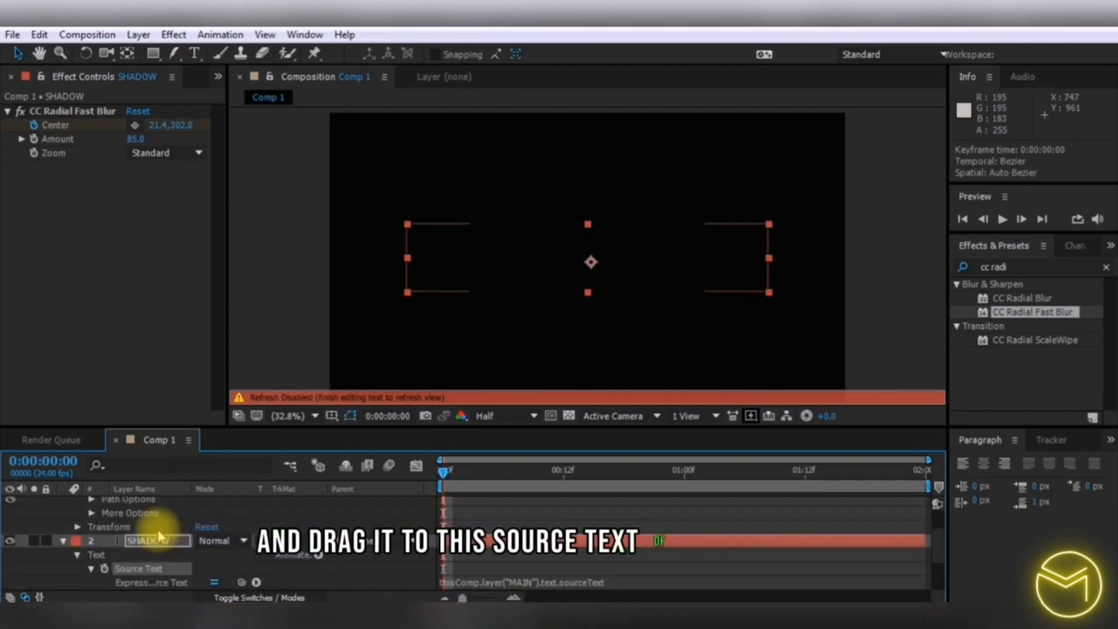
pyautogui.click(298, 321)
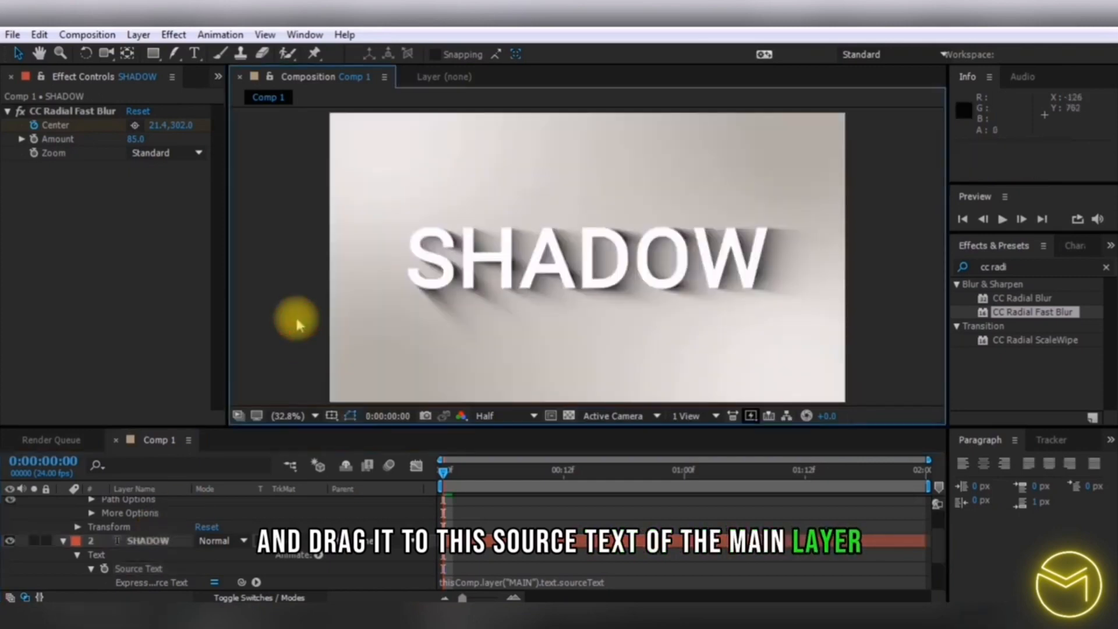
pyautogui.click(63, 541)
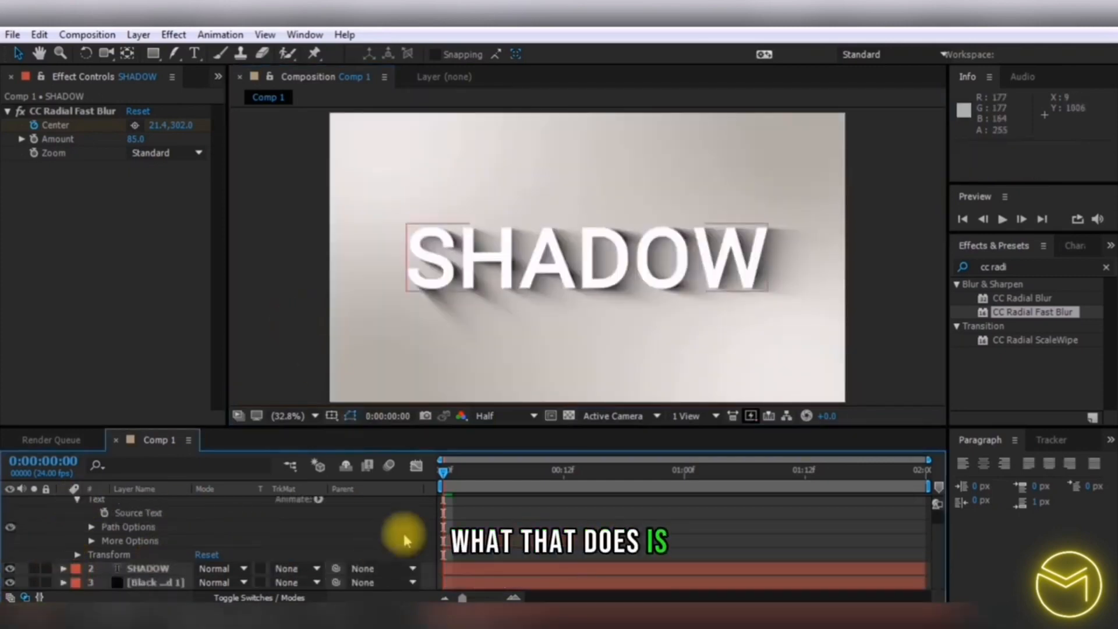
# Step: Change the text of the MAIN layer to LONG
pyautogui.doubleClick(143, 503)
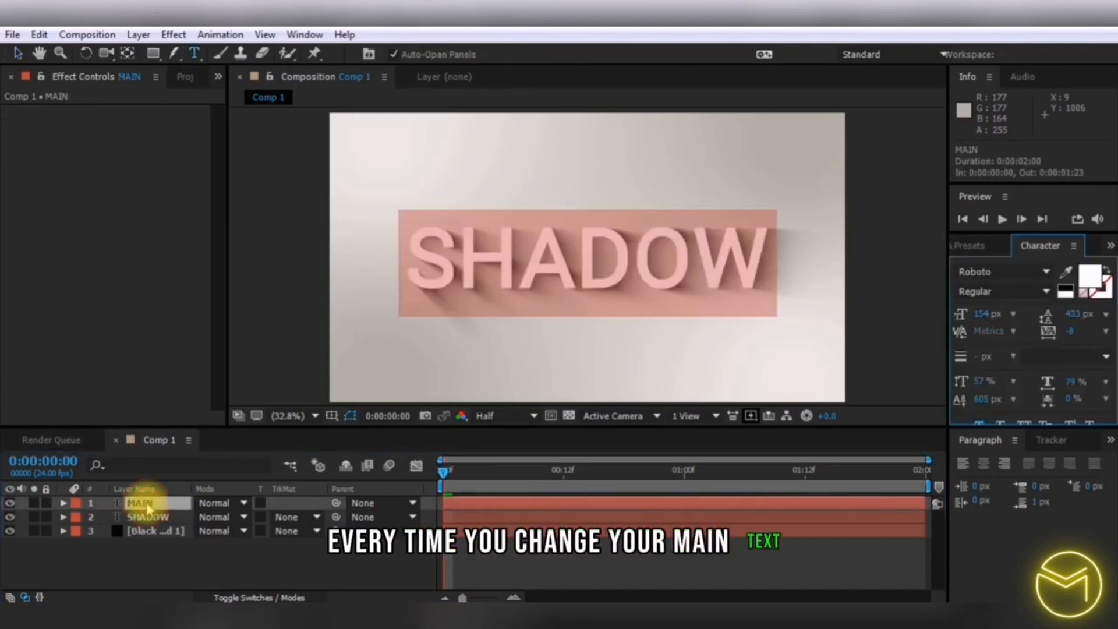
pyautogui.write('LONG')
pyautogui.click(17, 54)
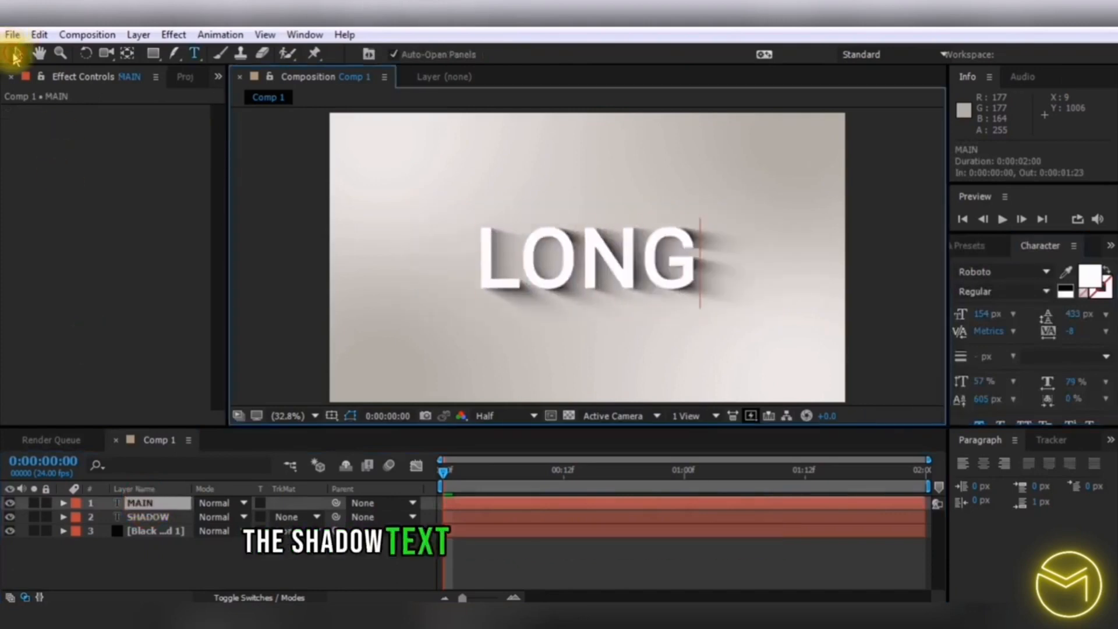
pyautogui.click(277, 201)
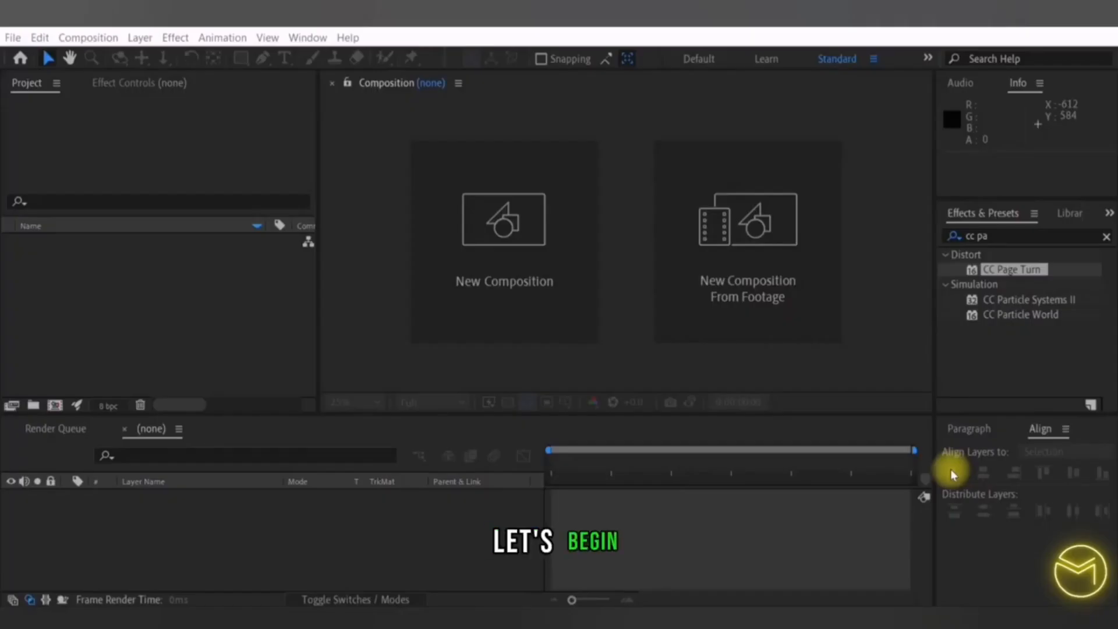
# Step: Create a new composition in the empty project
pyautogui.click(95, 40)
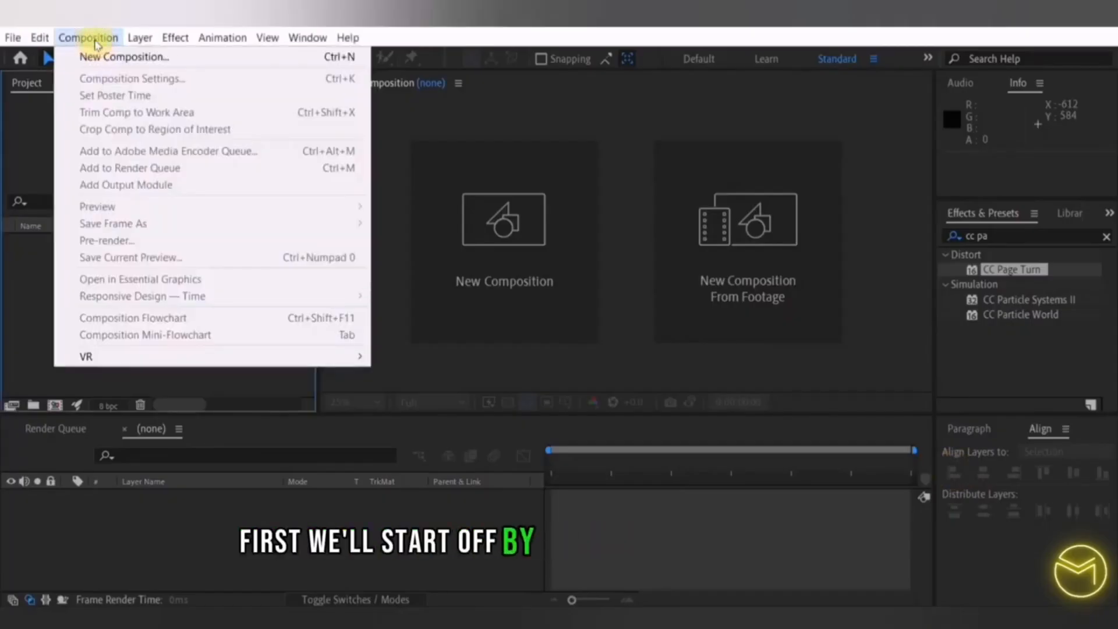
pyautogui.click(158, 52)
pyautogui.click(723, 566)
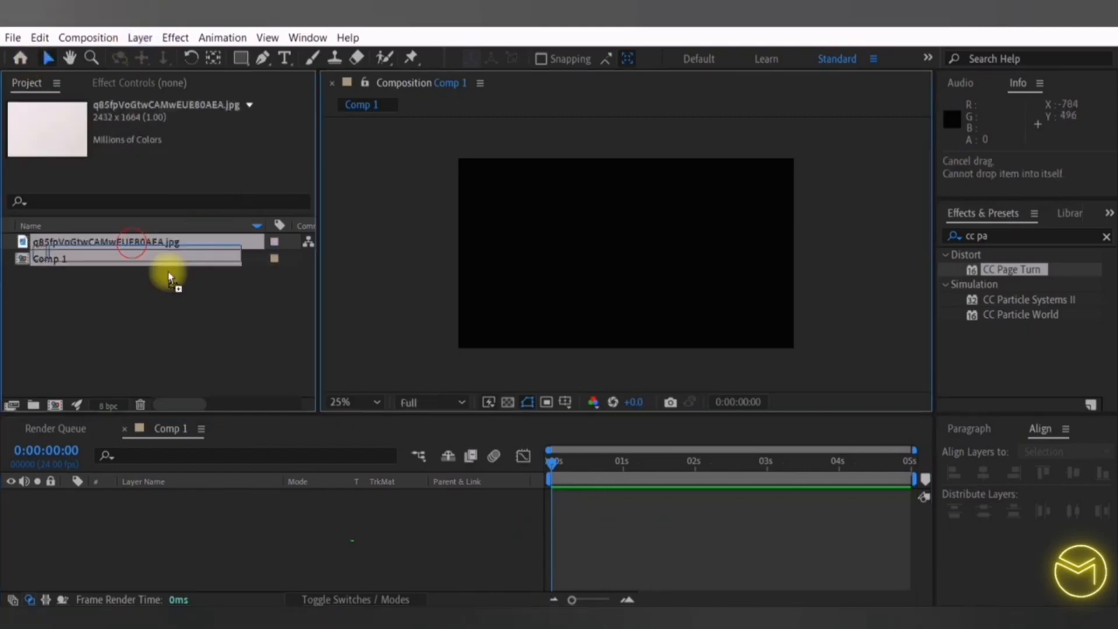
# Step: Add the paper texture image to Comp 1 and scale it down slightly so that it still covers the frame
pyautogui.moveTo(170, 275); pyautogui.dragTo(205, 518)
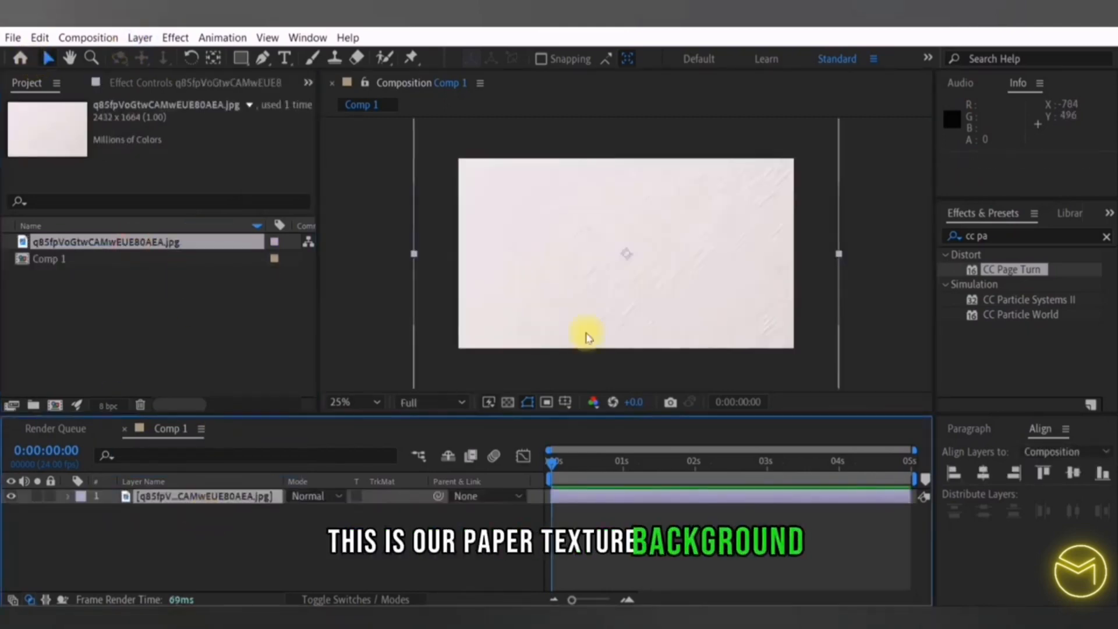
pyautogui.scroll(-1, 618, 268)
pyautogui.moveTo(628, 180); pyautogui.dragTo(629, 190)
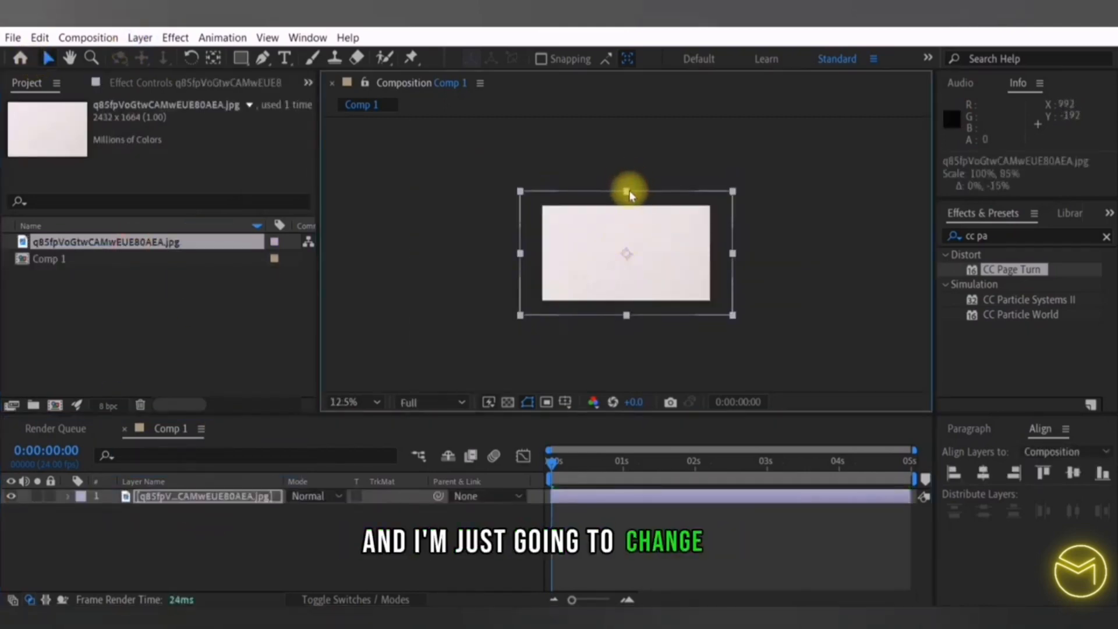
pyautogui.hotkey('ctrl', 'z')
pyautogui.moveTo(520, 181); pyautogui.dragTo(530, 195)
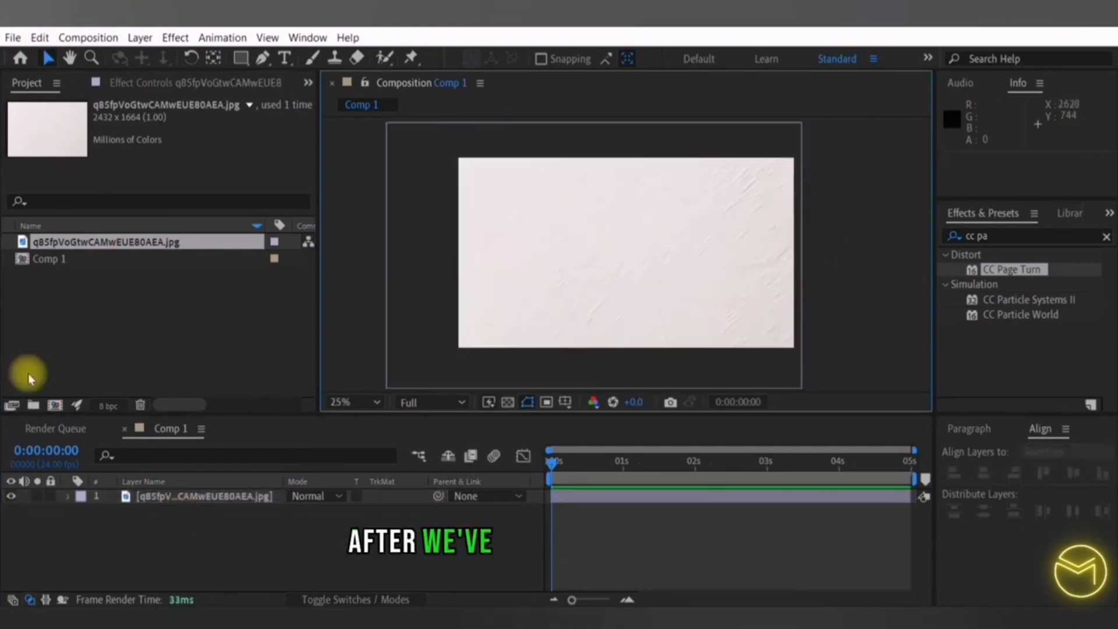
# Step: Add a text layer reading PAPER and centre it horizontally and vertically in the composition
pyautogui.click(140, 38)
pyautogui.moveTo(355, 56)
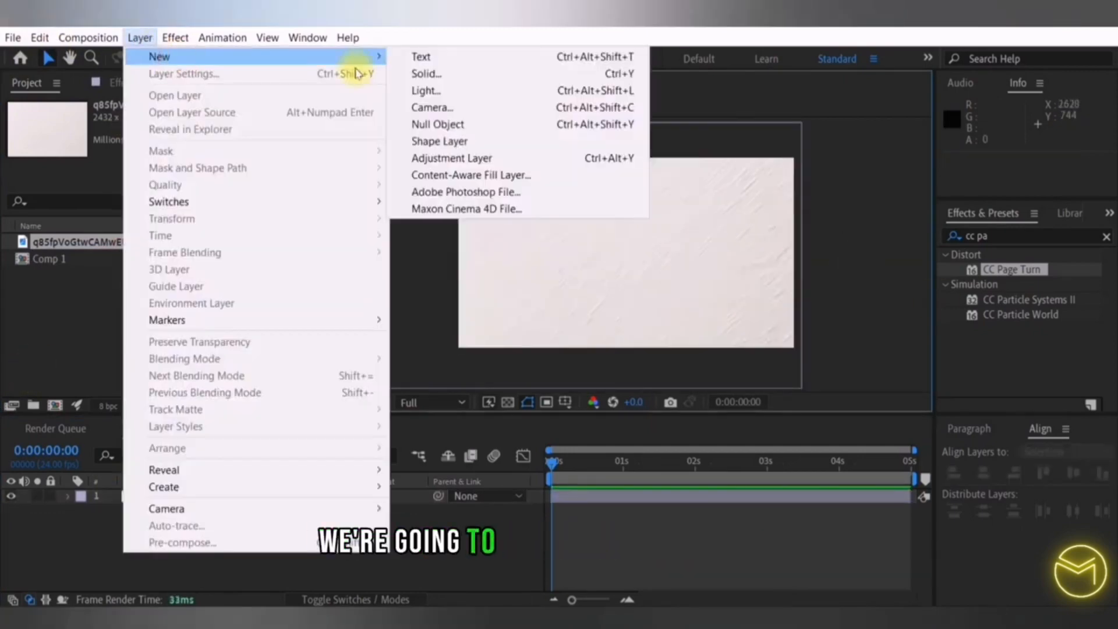
pyautogui.click(425, 58)
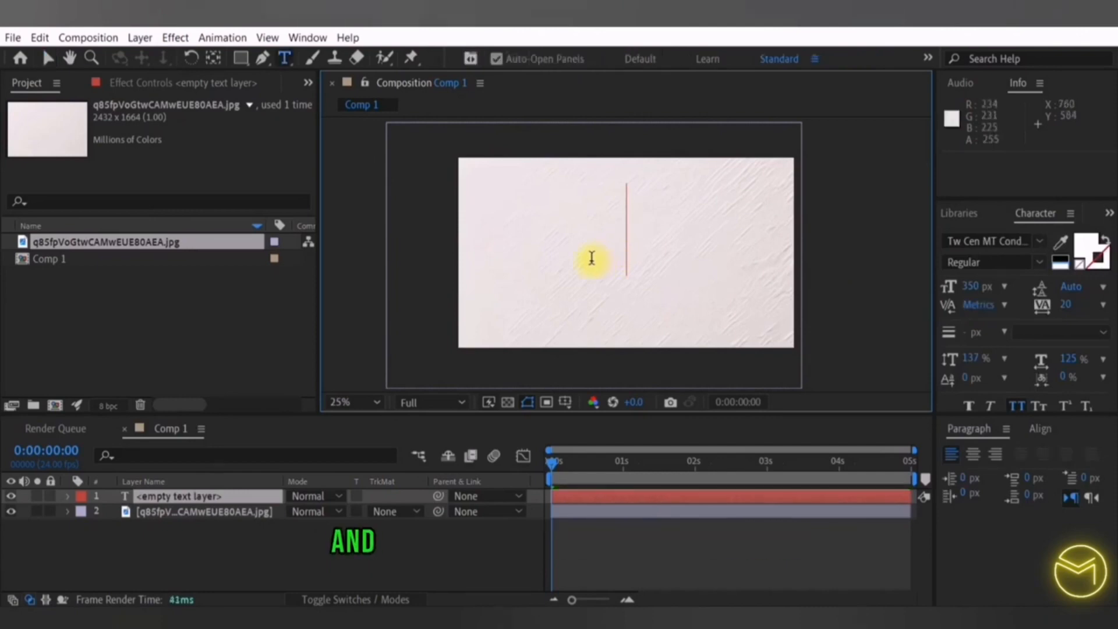
pyautogui.write('PAPER')
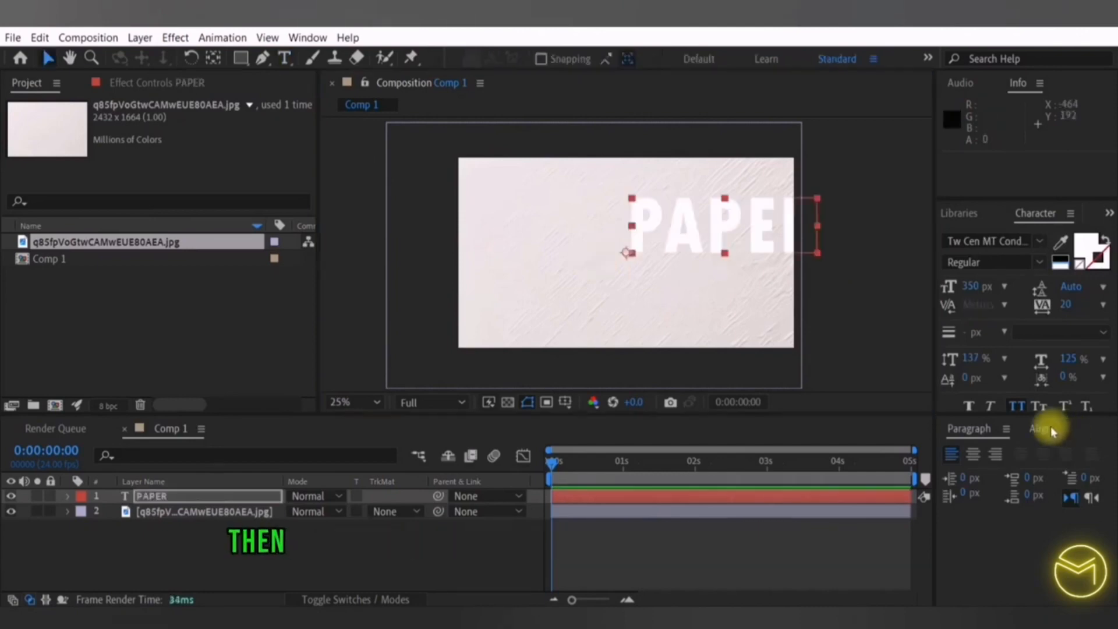
pyautogui.click(1040, 429)
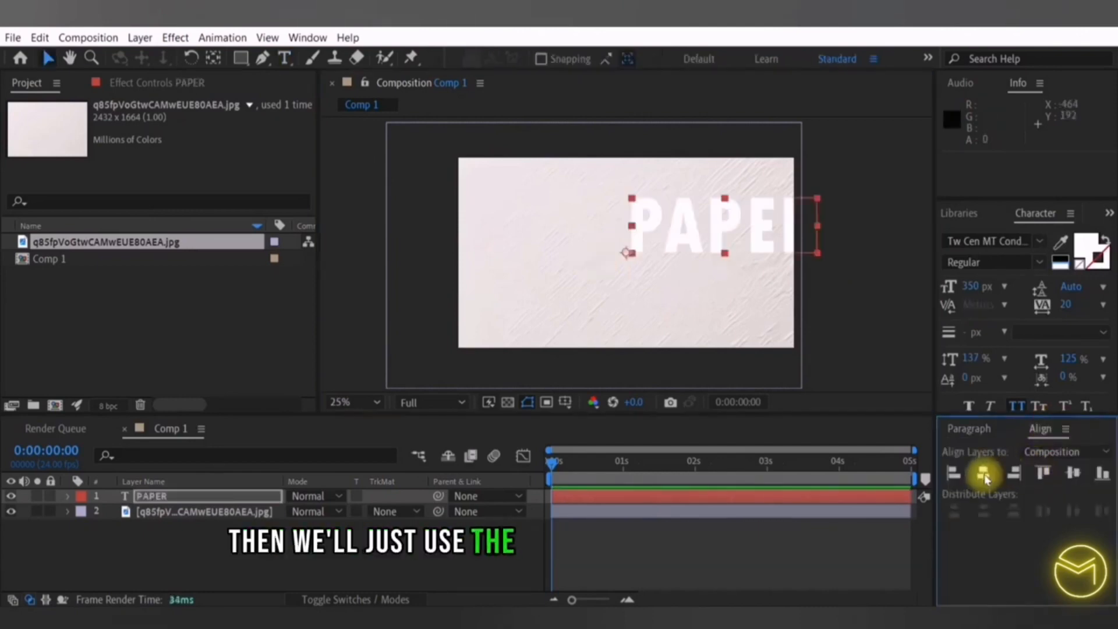
pyautogui.click(985, 473)
pyautogui.click(1075, 475)
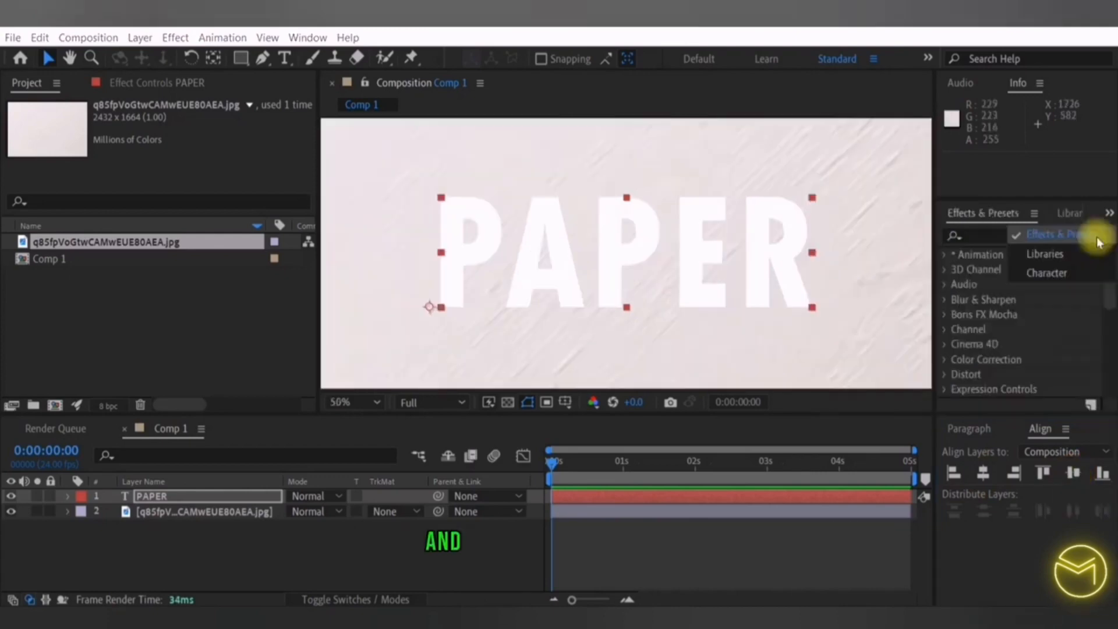
# Step: Search the effects for "gradie" and apply Gradient Ramp to the PAPER text layer
pyautogui.click(976, 235)
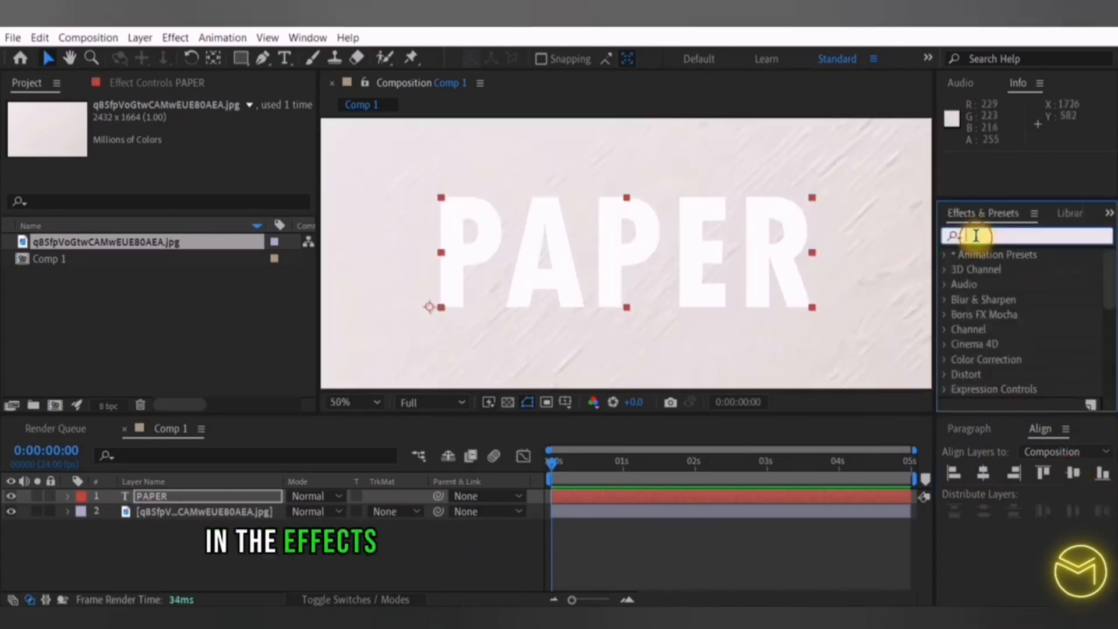
pyautogui.write('gradie')
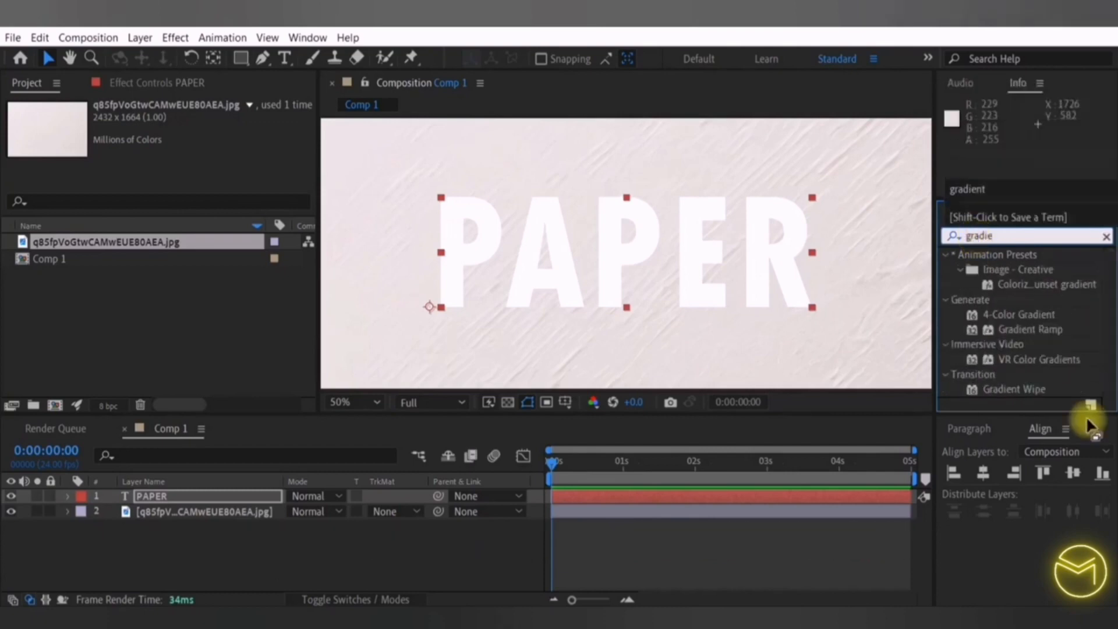
pyautogui.doubleClick(1030, 330)
# Step: Set the Gradient Ramp's start to about 412, 344 and its end to about 1538, 738, diagonally across the text
pyautogui.moveTo(626, 198); pyautogui.dragTo(435, 182)
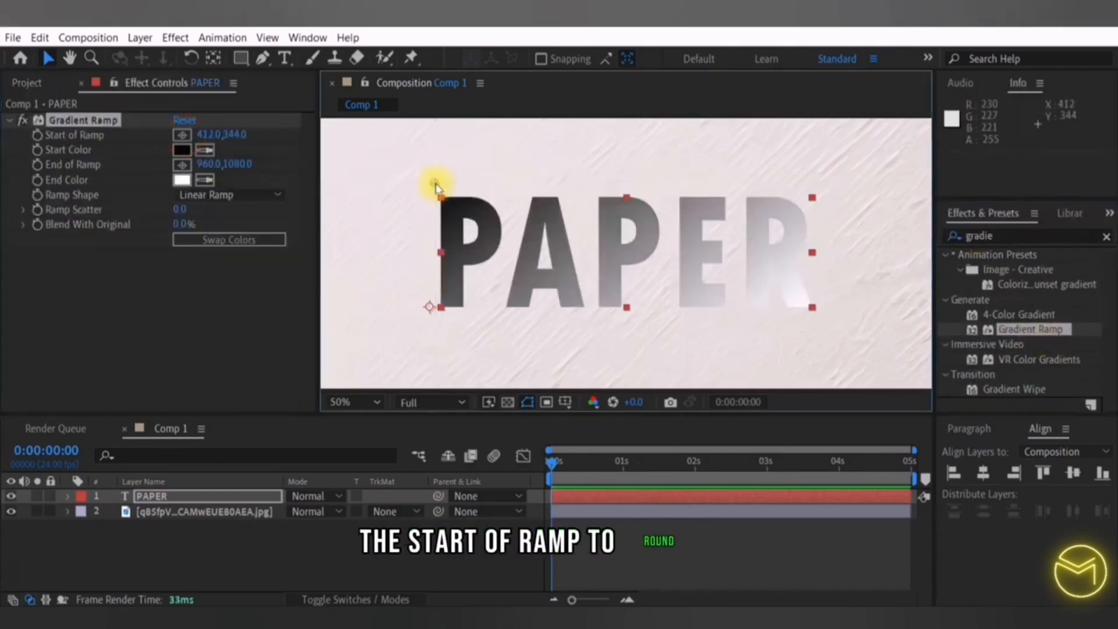
pyautogui.click(182, 164)
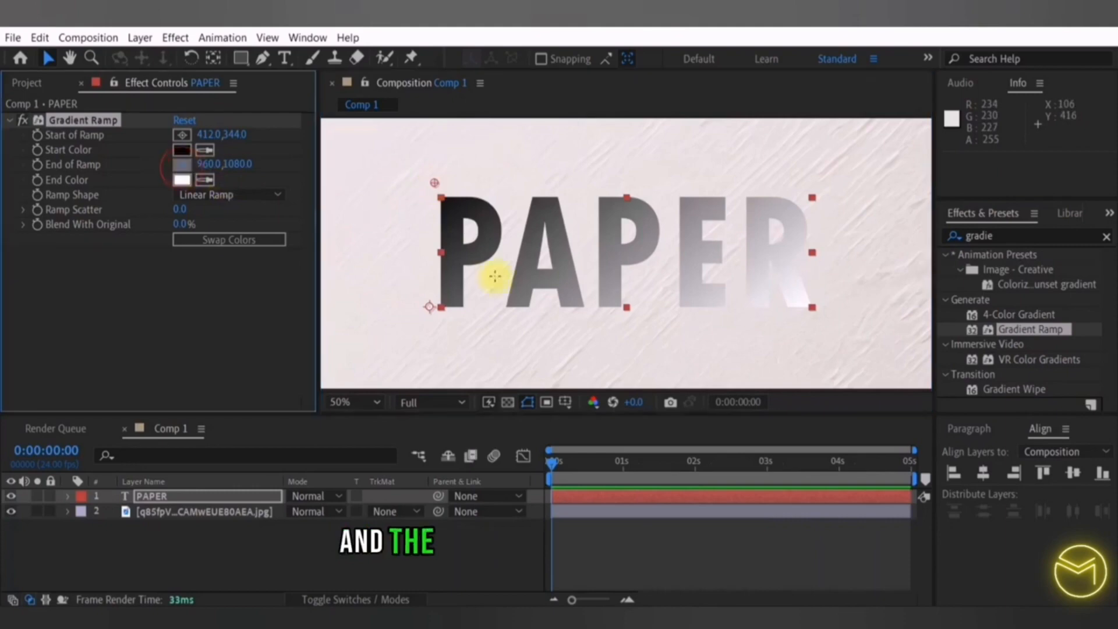
pyautogui.click(828, 322)
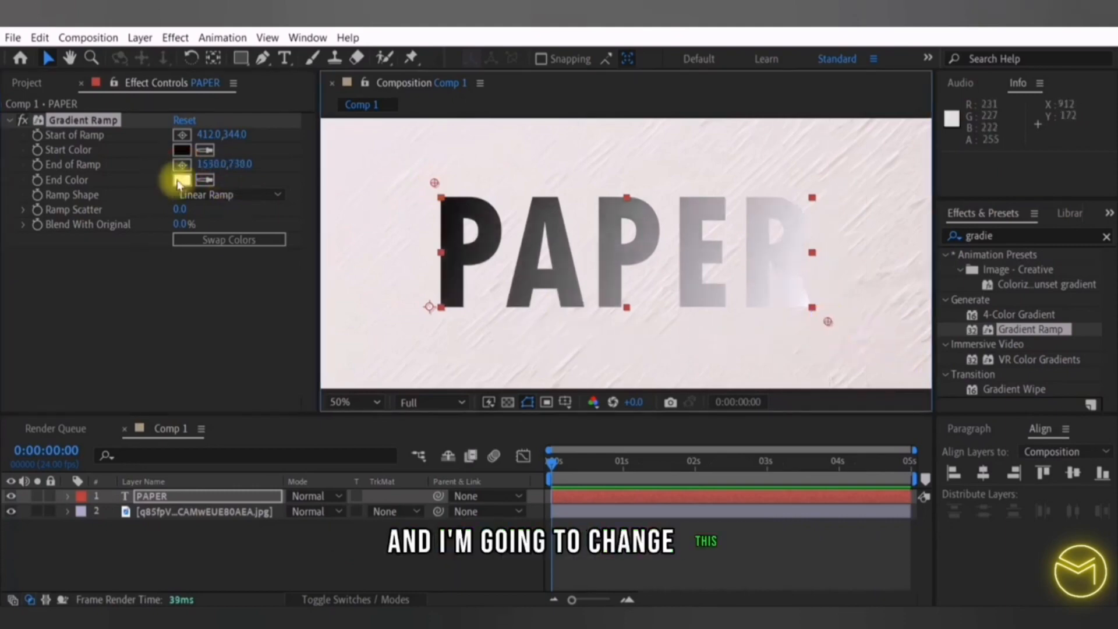
# Step: Set the Gradient Ramp's End Color to a dark grey by pasting a copied hex code
pyautogui.click(182, 181)
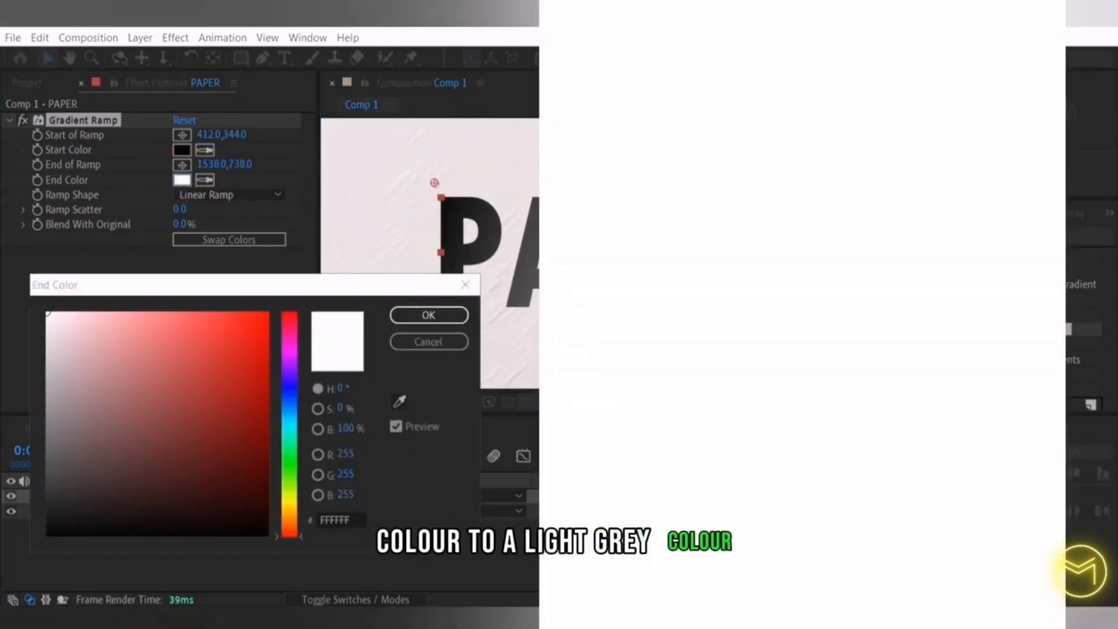
pyautogui.rightClick(347, 522)
pyautogui.click(387, 381)
pyautogui.click(429, 315)
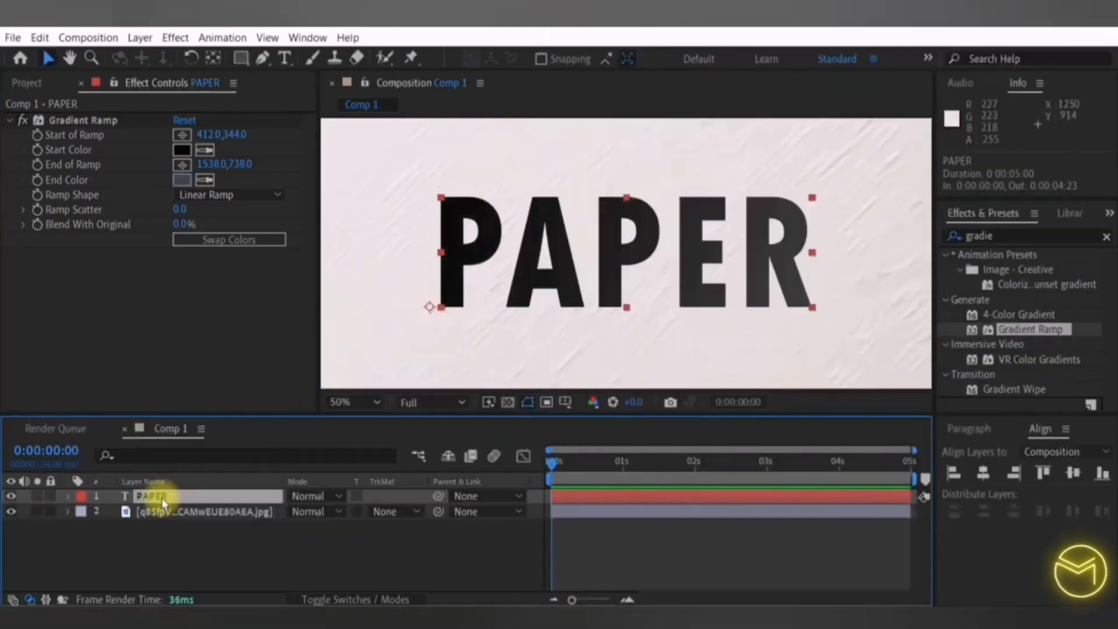
# Step: Add an Inner Shadow layer style to the PAPER text layer and expand its settings
pyautogui.rightClick(162, 499)
pyautogui.moveTo(292, 269)
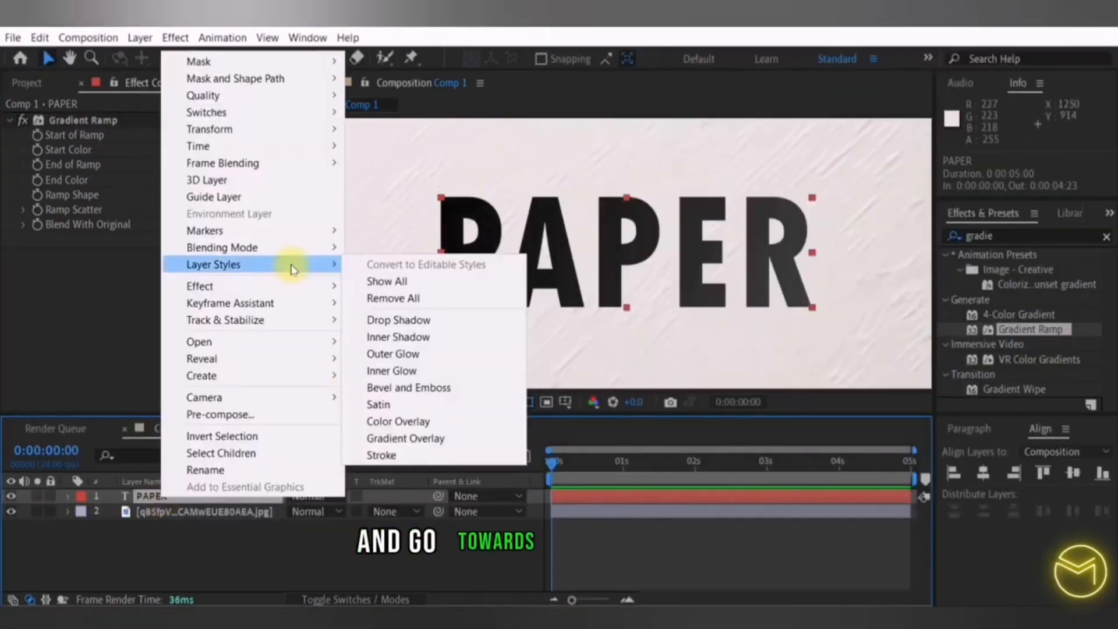
pyautogui.click(417, 338)
pyautogui.scroll(-1, 96, 572)
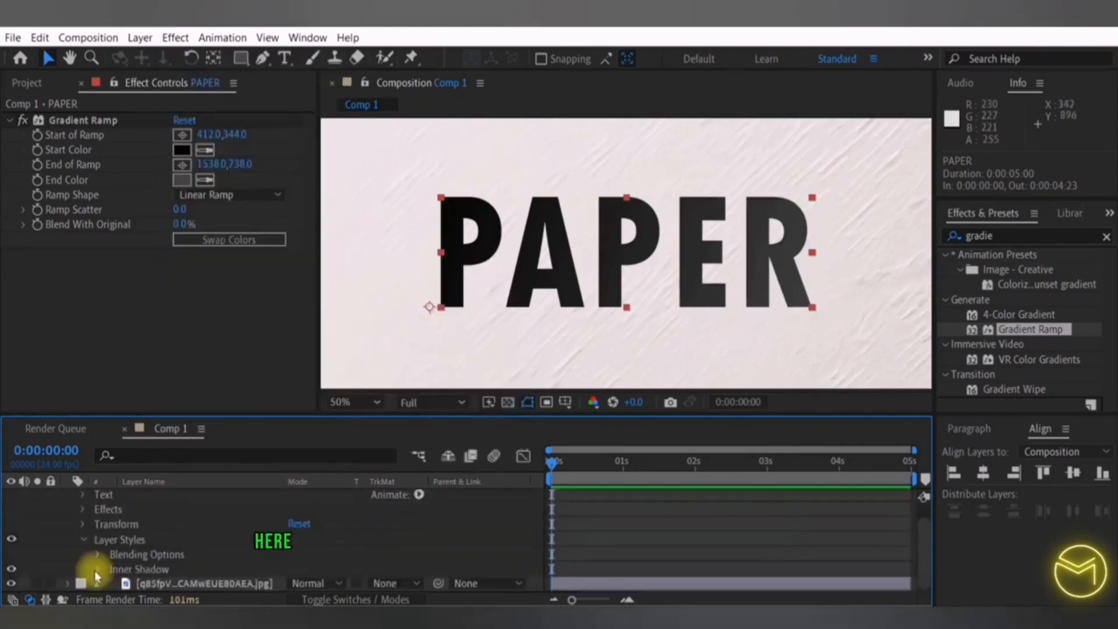
pyautogui.click(97, 570)
pyautogui.scroll(-2, 97, 574)
pyautogui.scroll(-1, 277, 555)
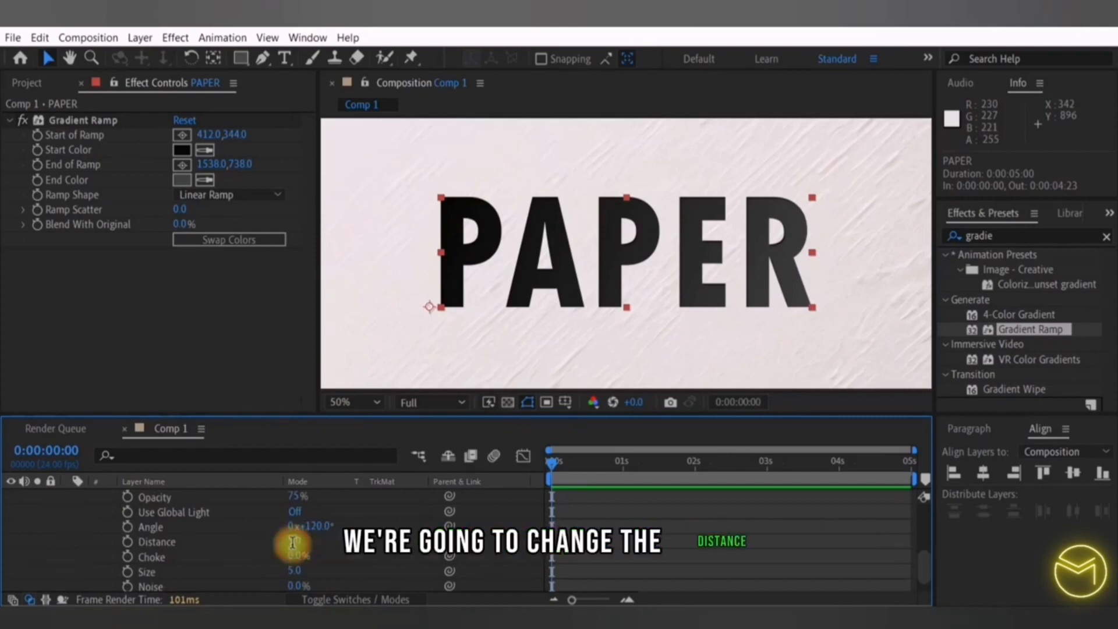
# Step: Set the Inner Shadow's distance to 13 and size to 20, and reduce its opacity
pyautogui.click(293, 543)
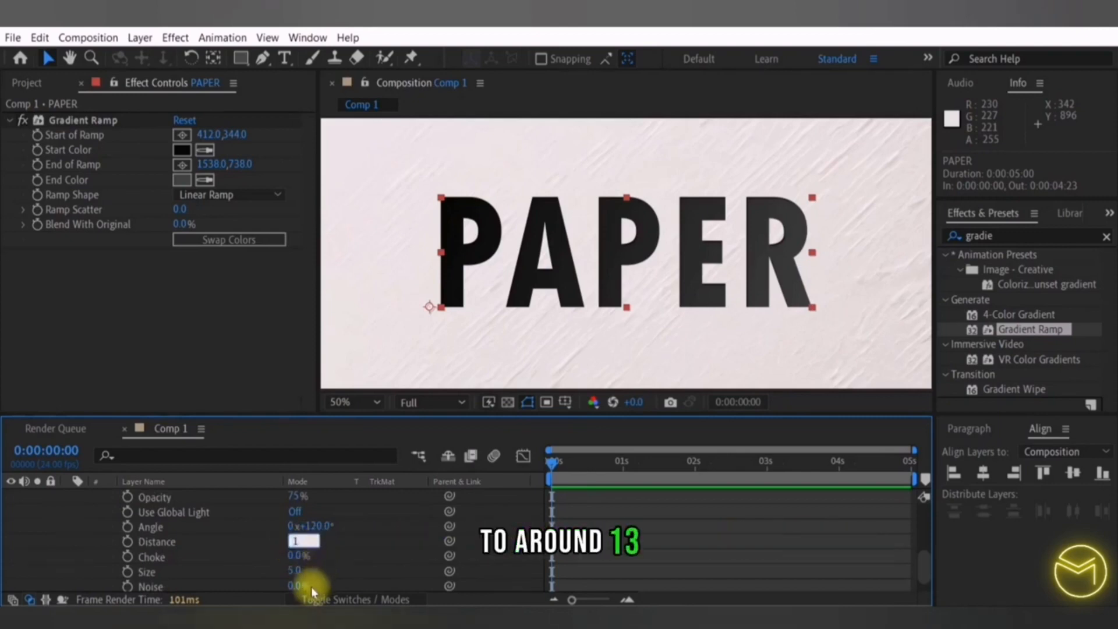
pyautogui.write('13')
pyautogui.click(292, 573)
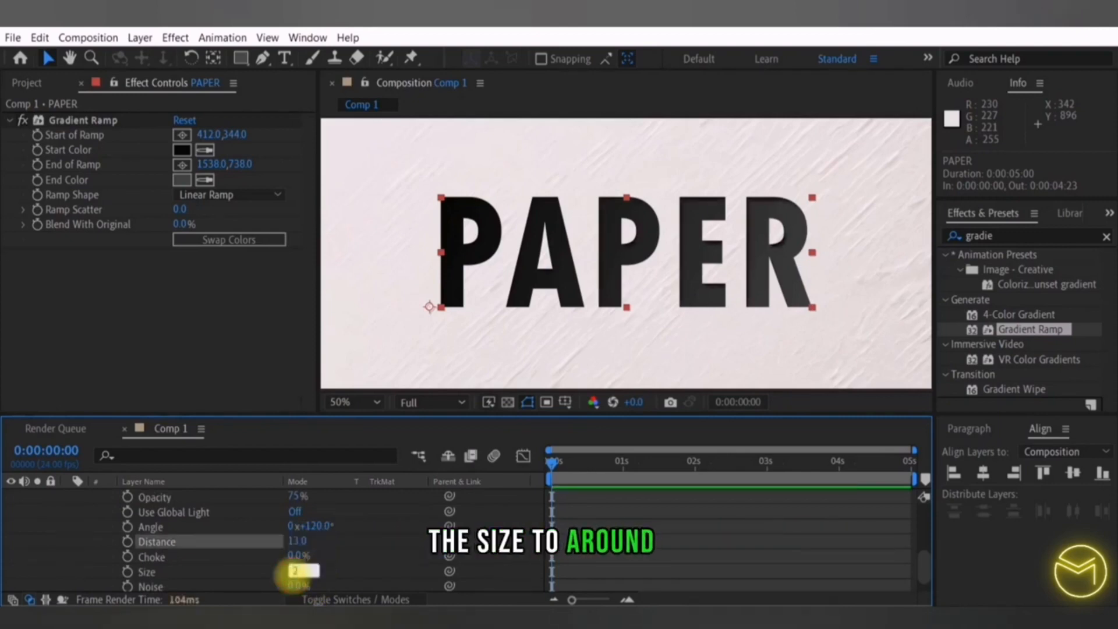
pyautogui.write('20')
pyautogui.click(795, 227)
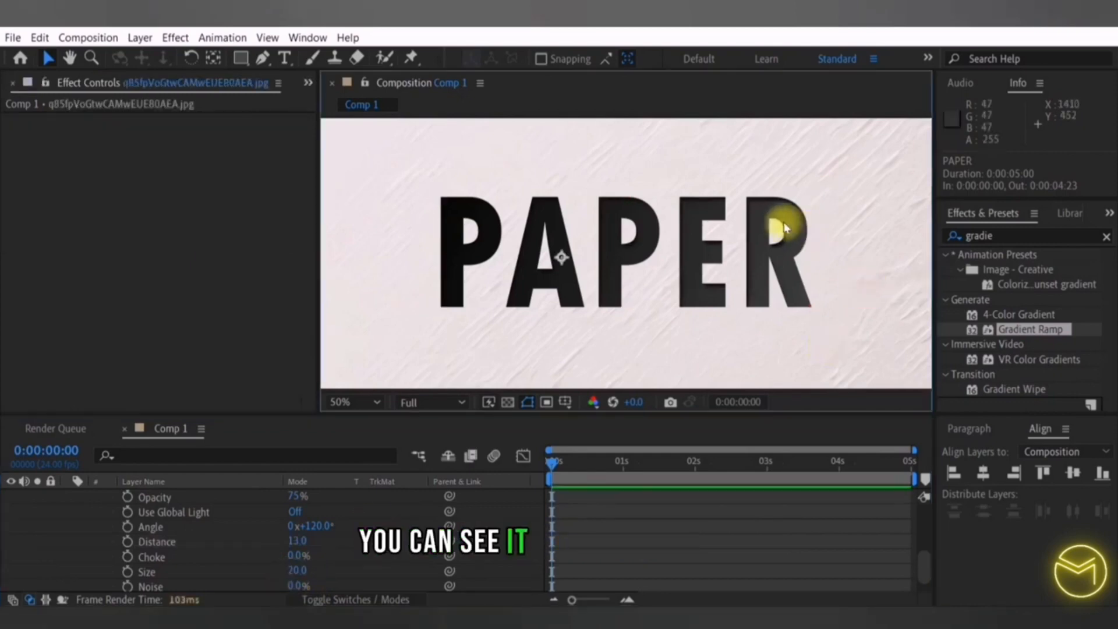
pyautogui.click(297, 496)
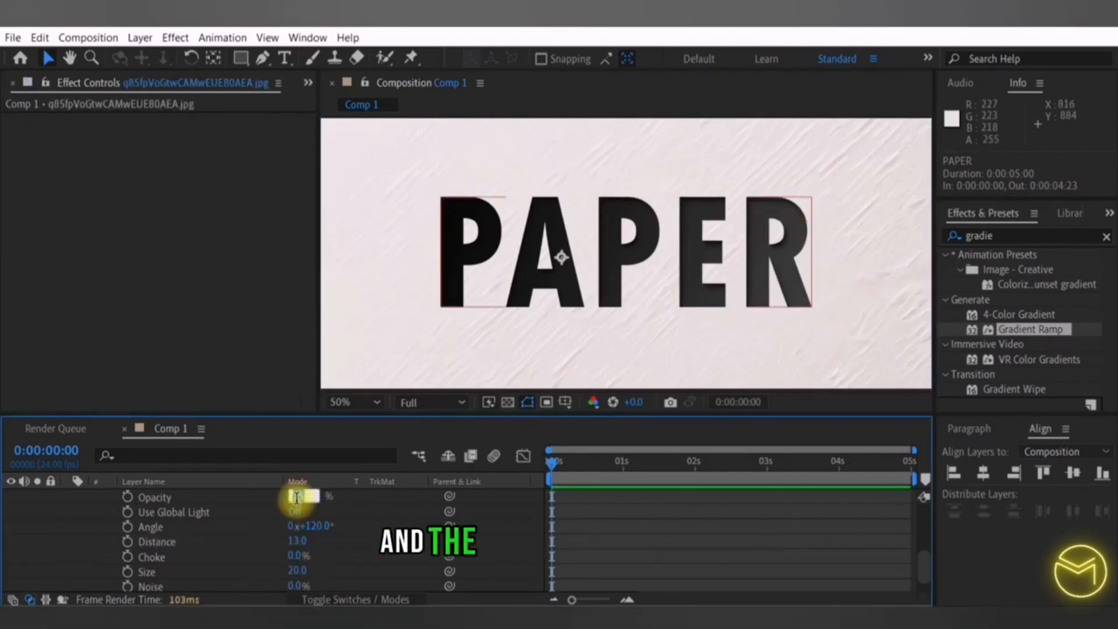
pyautogui.write('4.0')
pyautogui.click(412, 319)
# Step: Duplicate the PAPER text layer and place the copy directly below the original
pyautogui.click(192, 496)
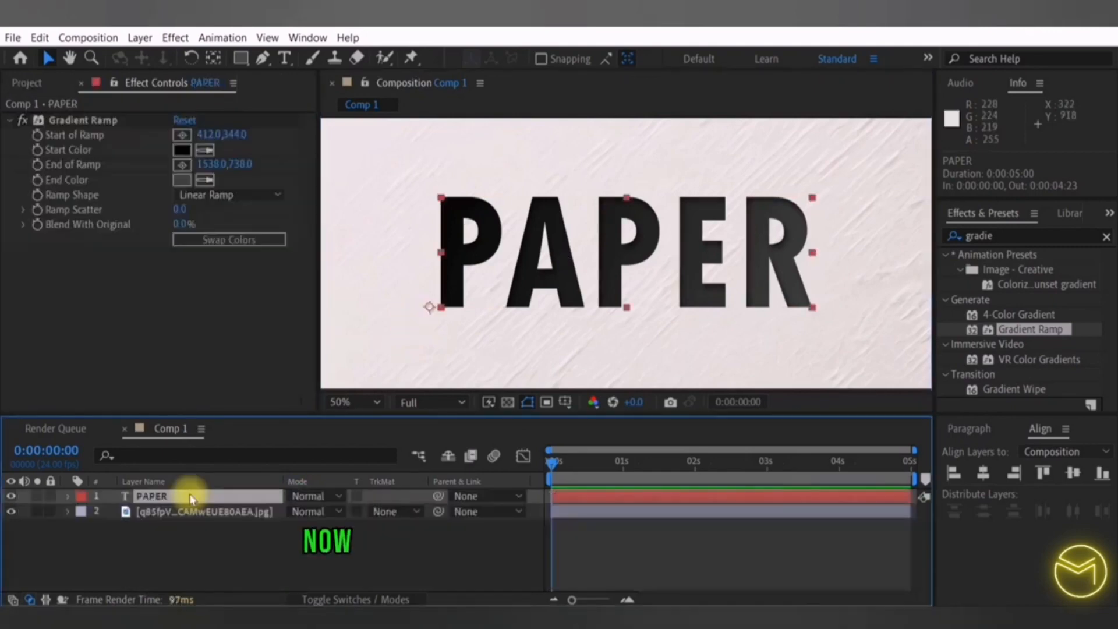
pyautogui.hotkey('ctrl', 'd')
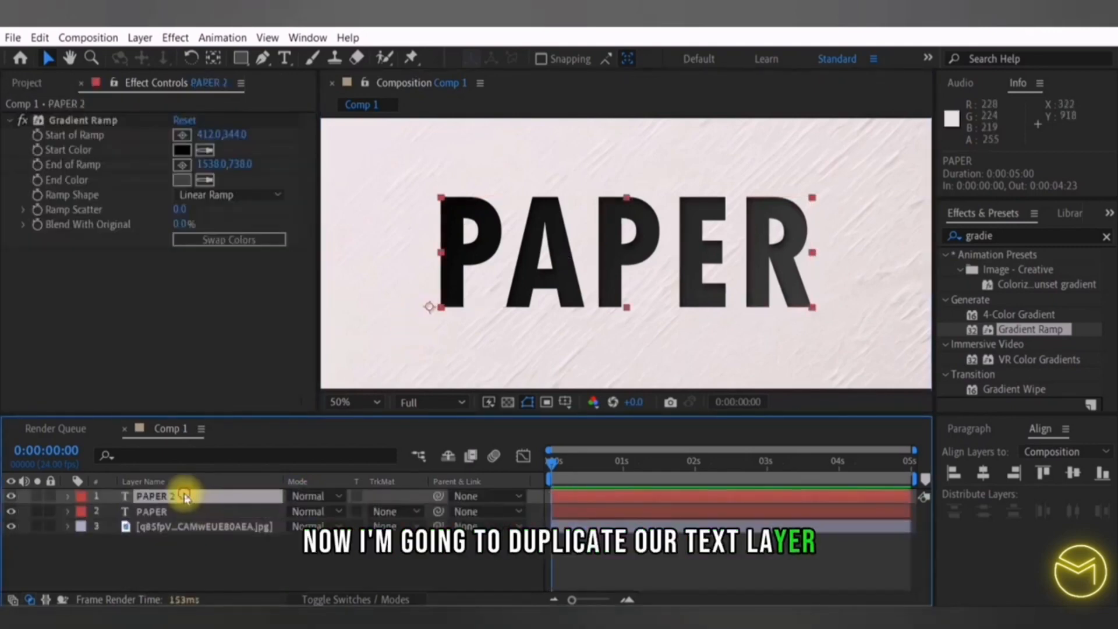
pyautogui.moveTo(185, 496); pyautogui.dragTo(189, 515)
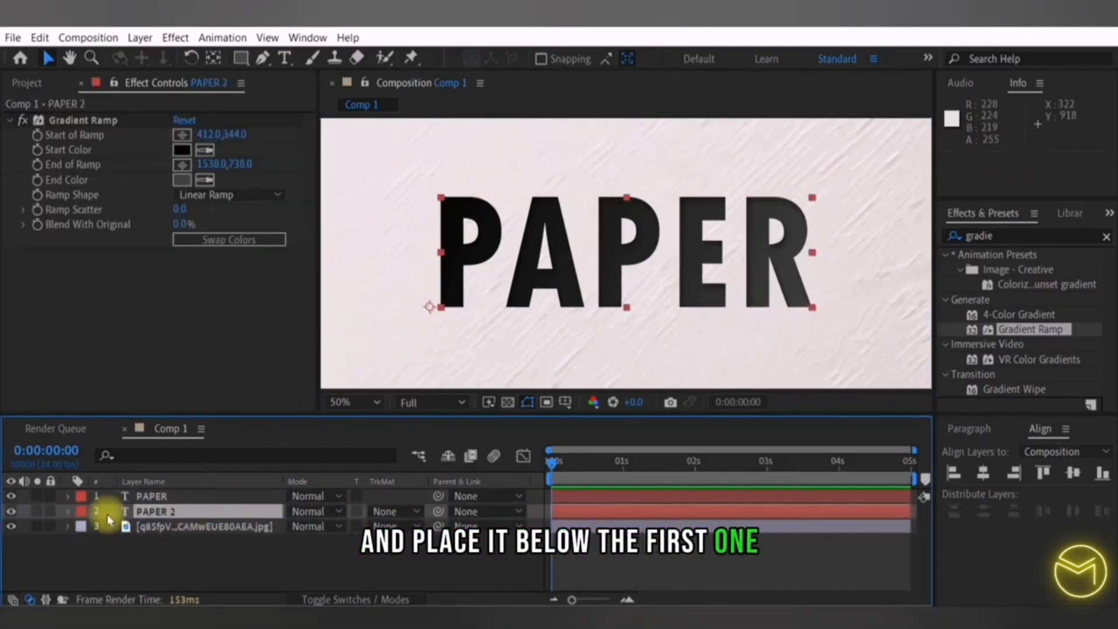
# Step: Remove the Gradient Ramp from PAPER 2 and set its blending mode to Soft Light, hiding the original PAPER layer meanwhile
pyautogui.click(104, 124)
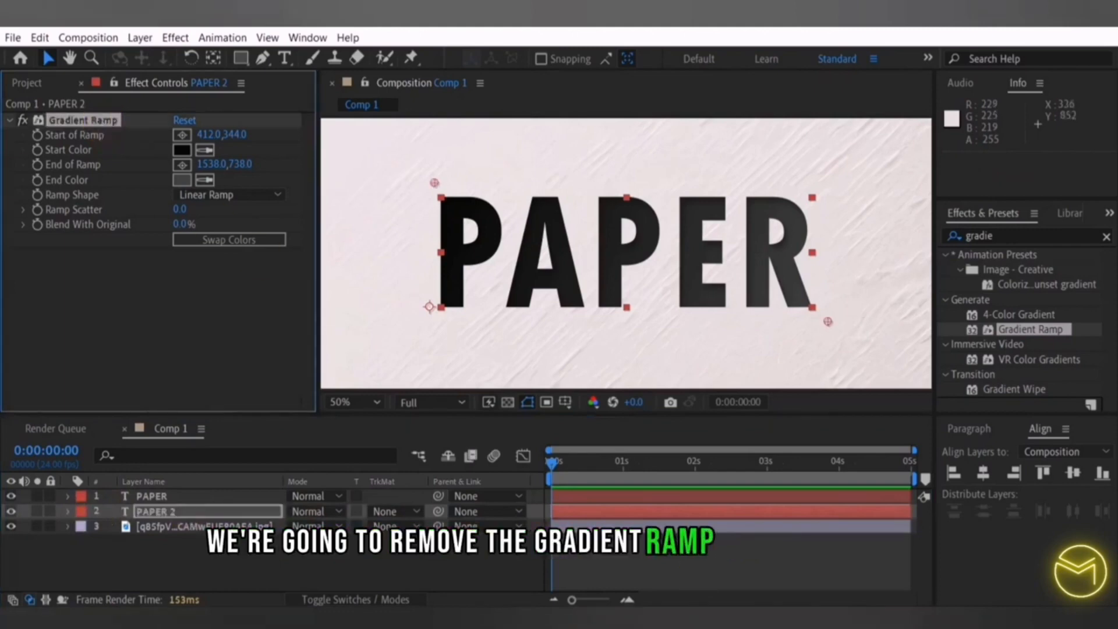
pyautogui.press('Delete')
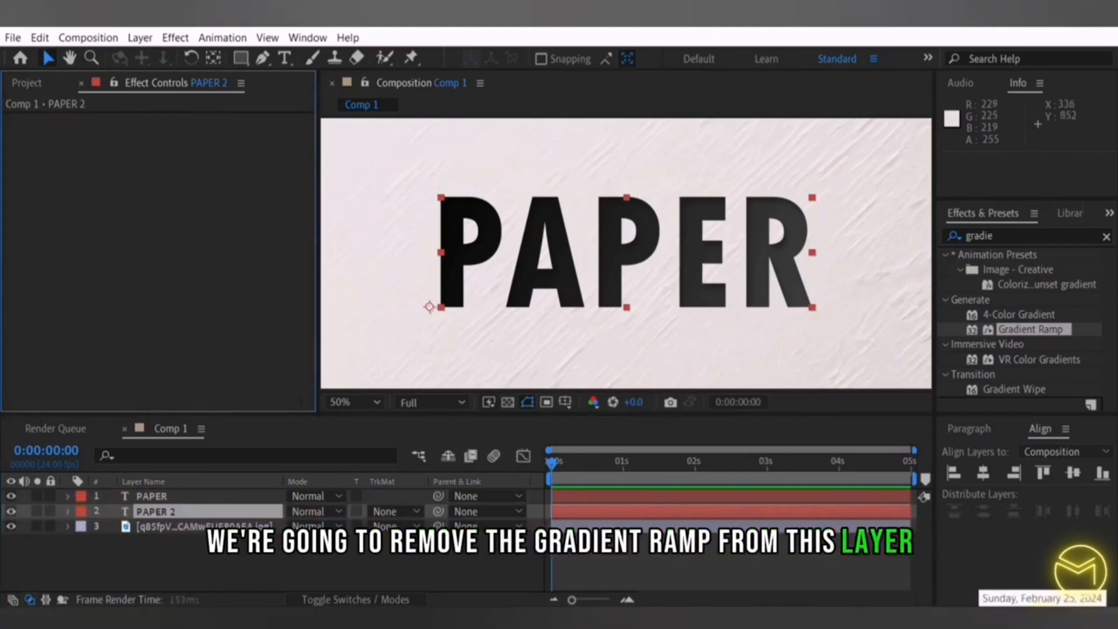
pyautogui.click(10, 497)
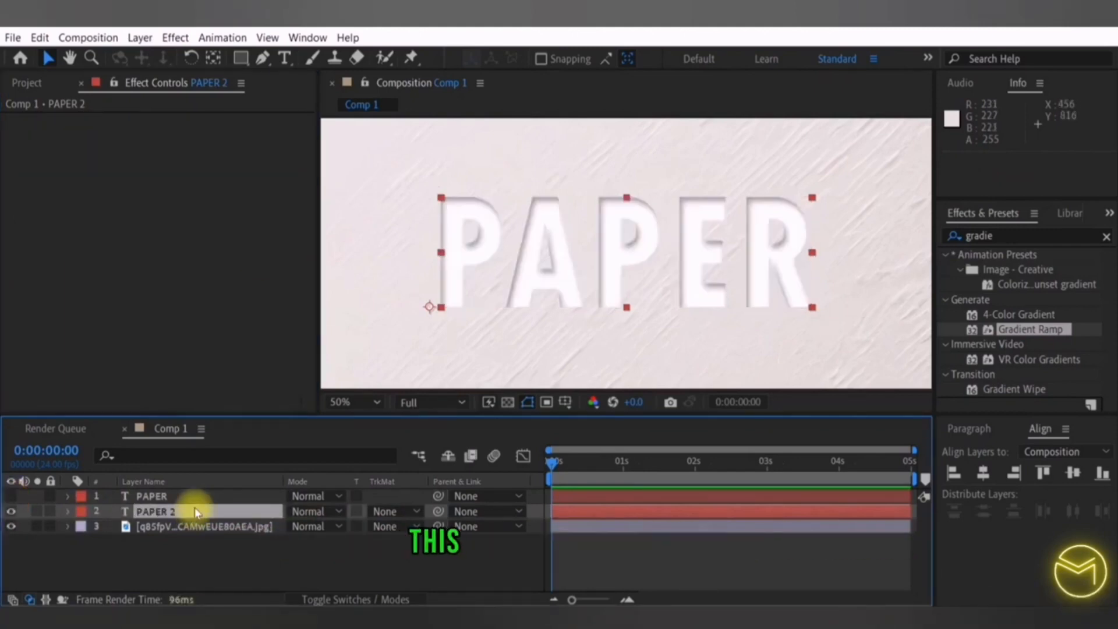
pyautogui.click(324, 511)
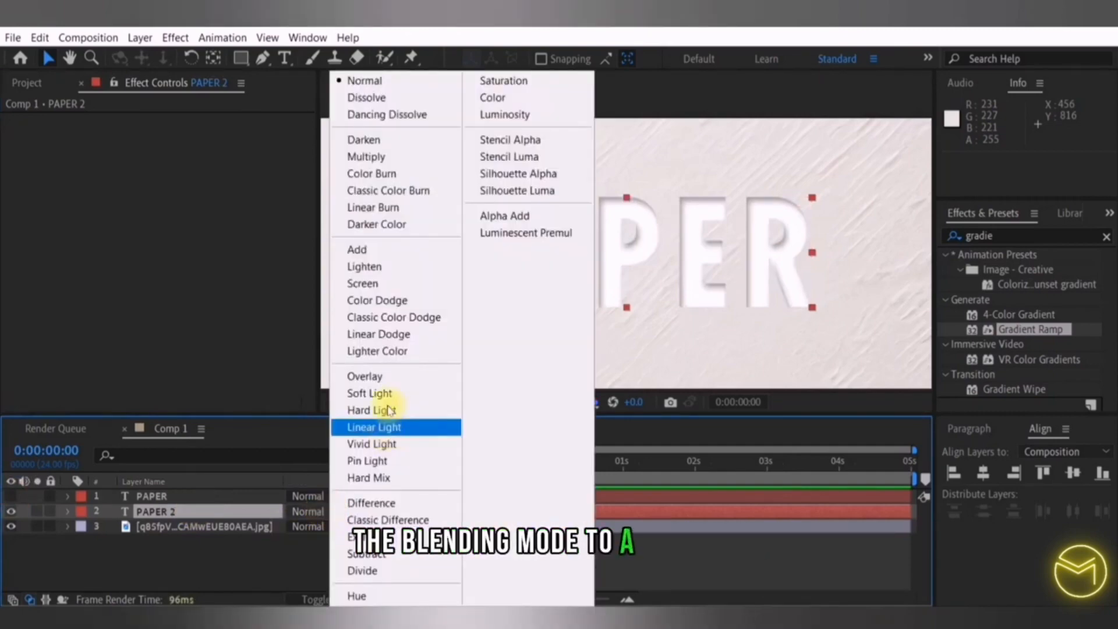
pyautogui.click(373, 393)
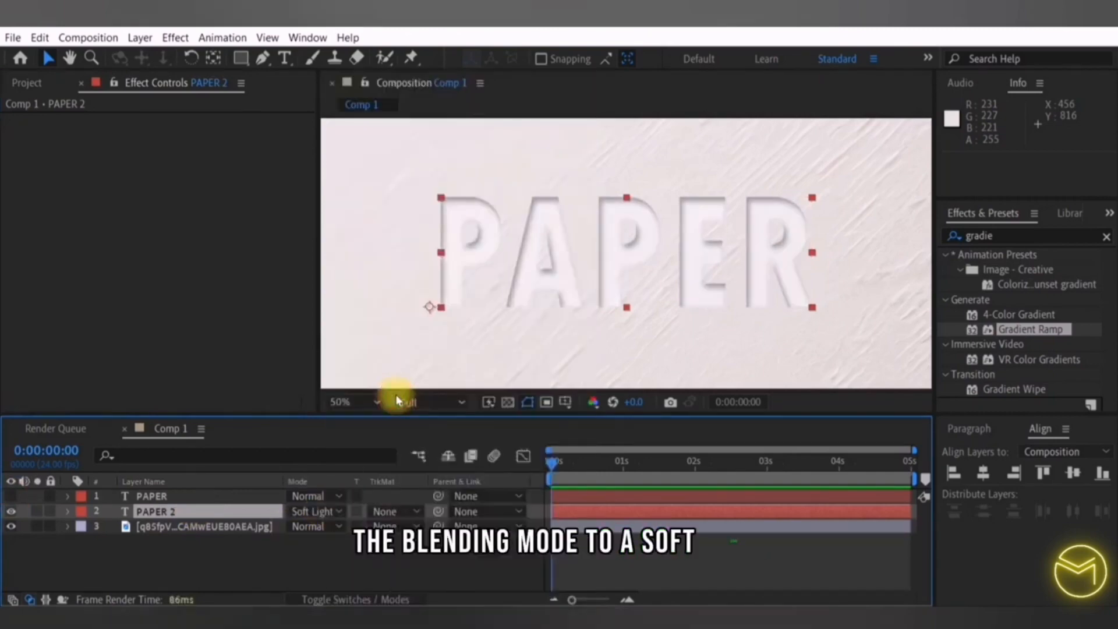
pyautogui.click(10, 496)
# Step: Search the effects for "cc page" and apply CC Page Turn to the original PAPER layer
pyautogui.click(160, 496)
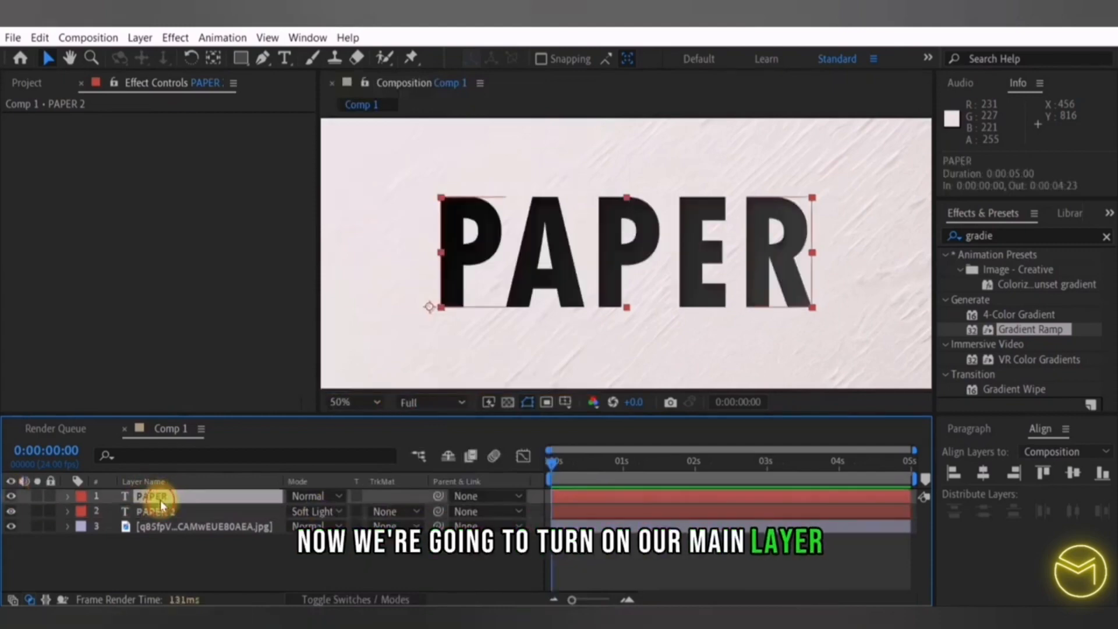
pyautogui.click(953, 239)
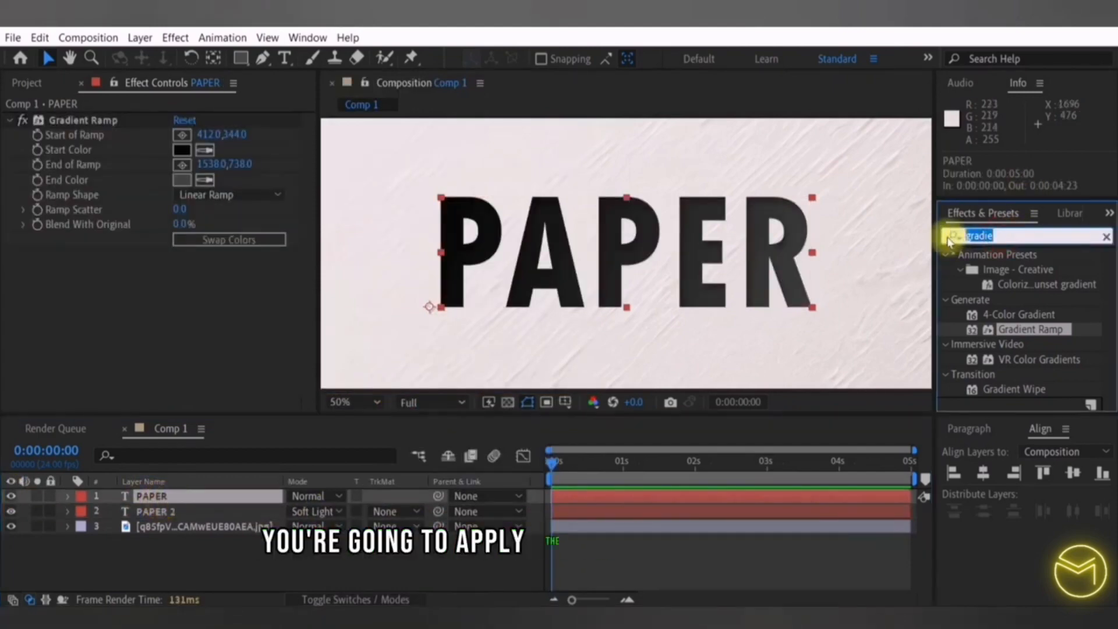
pyautogui.write('cc page')
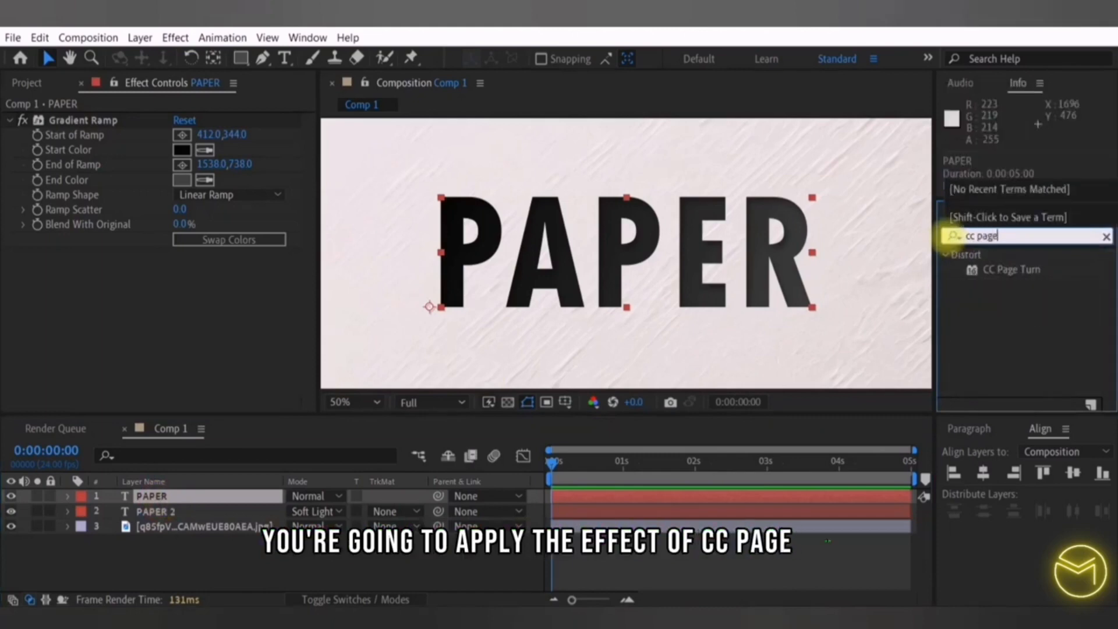
pyautogui.moveTo(1011, 269); pyautogui.dragTo(64, 248)
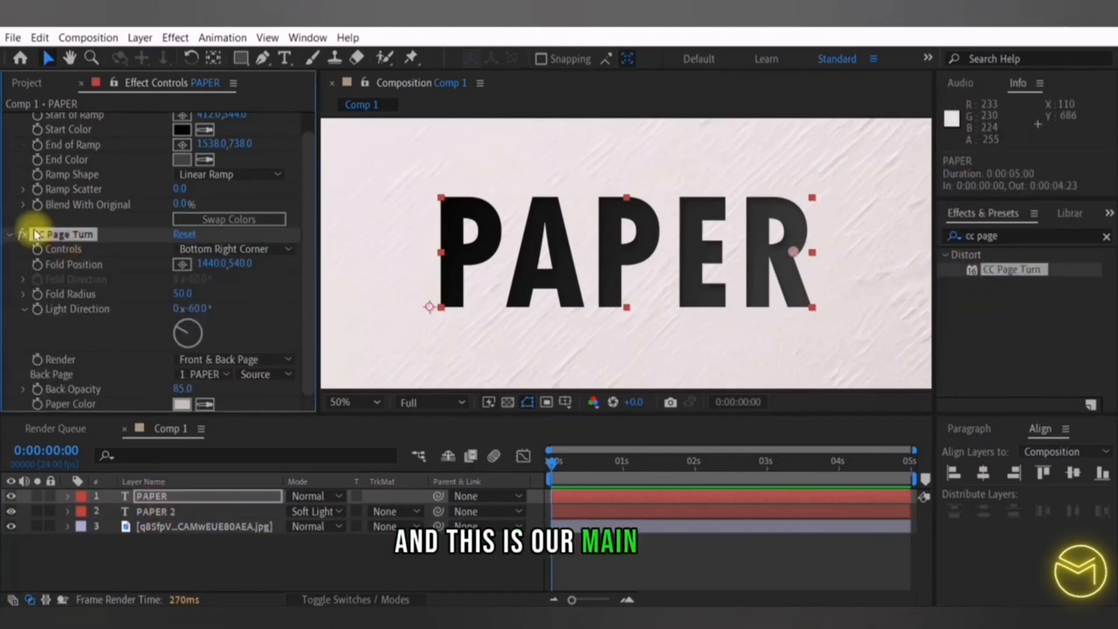
# Step: Keyframe the CC Page Turn's Fold Position at 1440, 540 on the R at 0:00:00:00
pyautogui.click(66, 497)
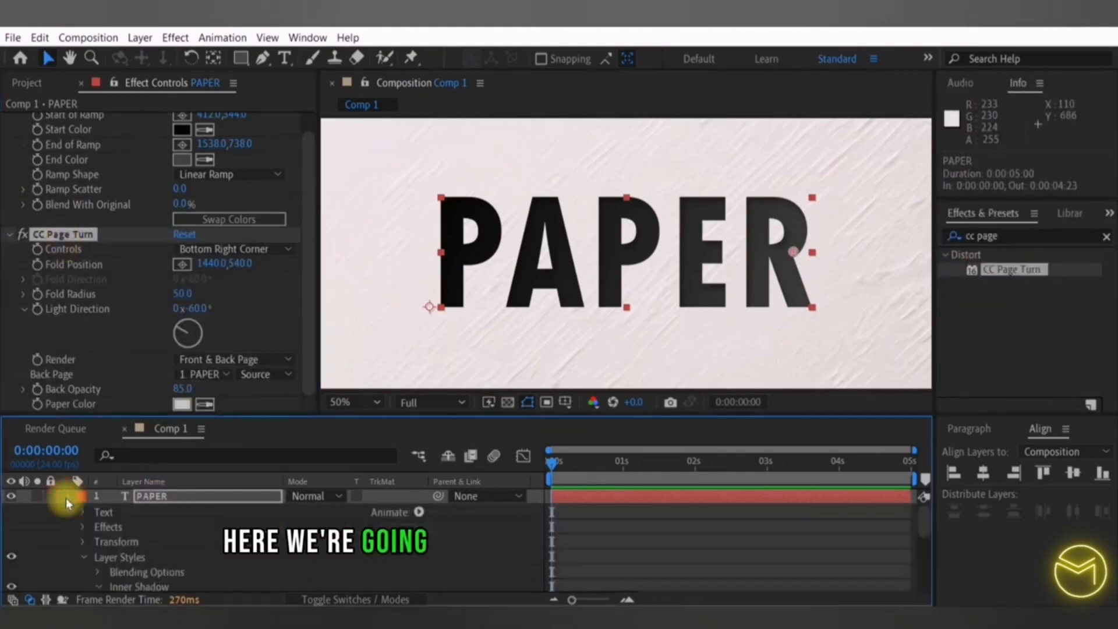
pyautogui.click(83, 526)
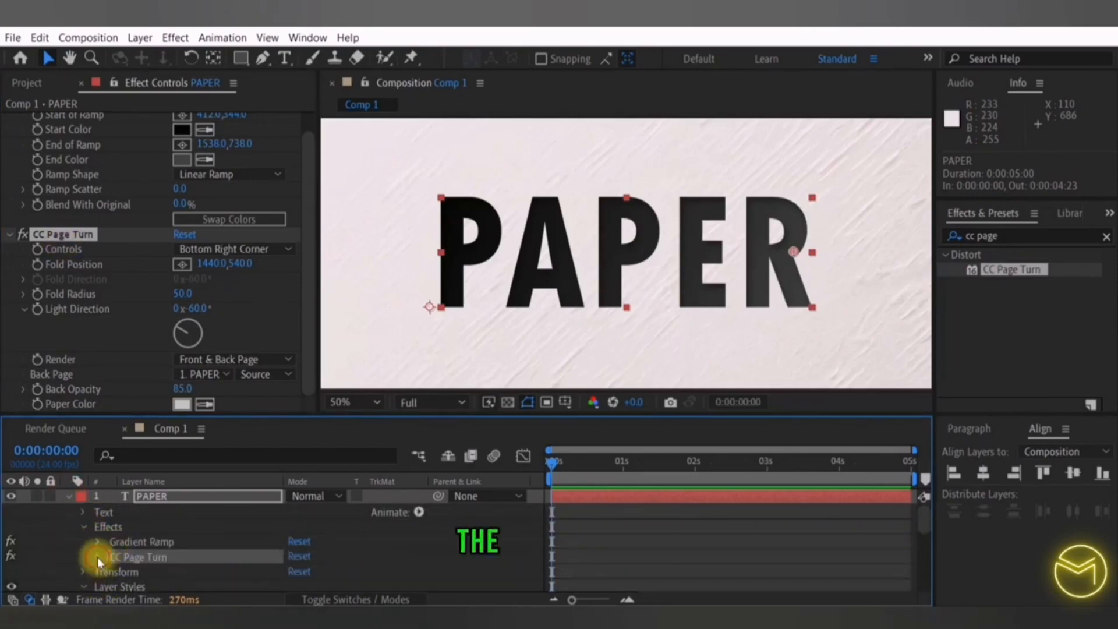
pyautogui.click(96, 557)
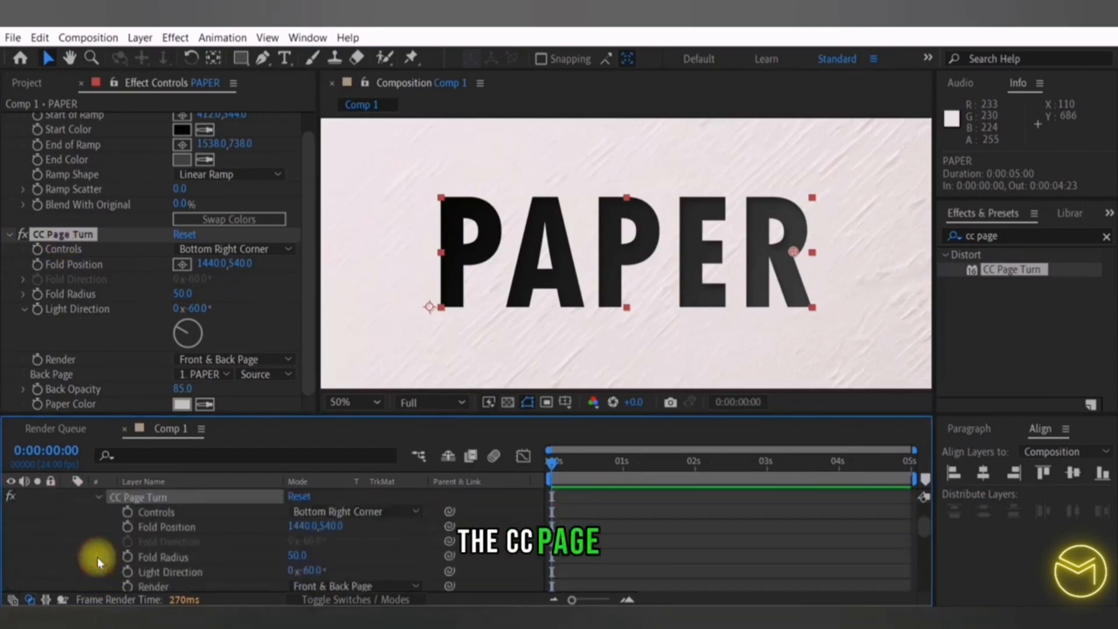
pyautogui.click(188, 267)
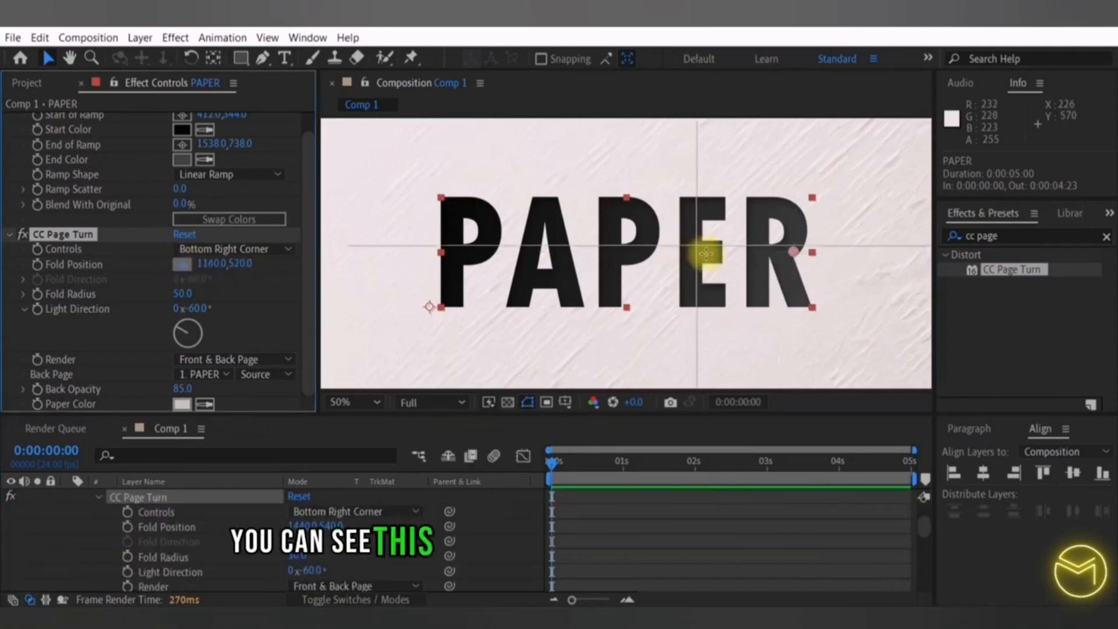
pyautogui.click(790, 252)
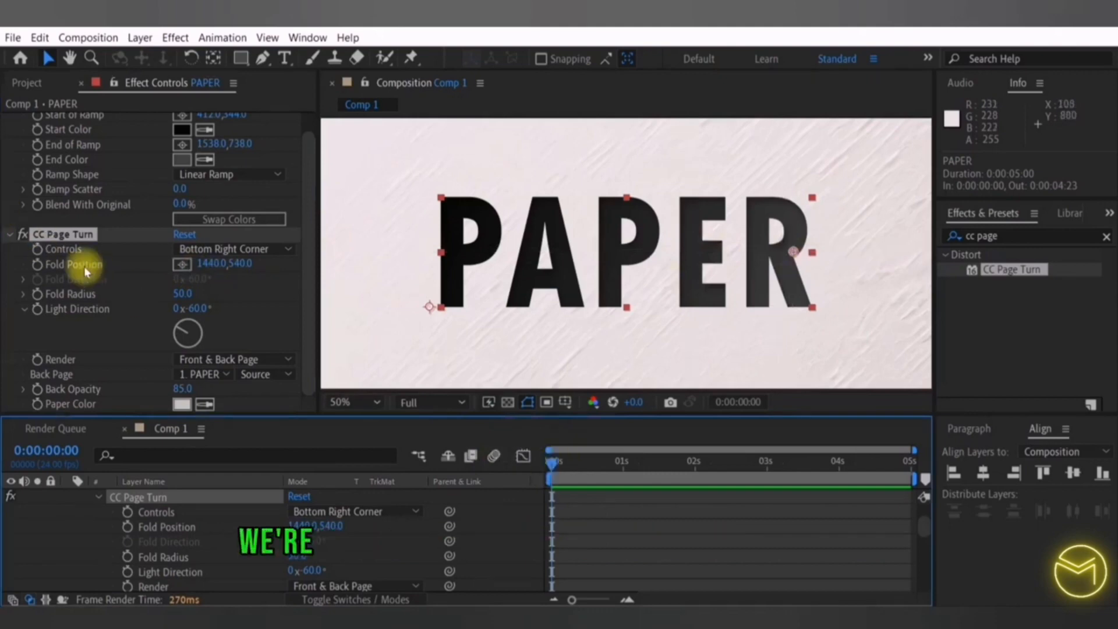
pyautogui.click(38, 265)
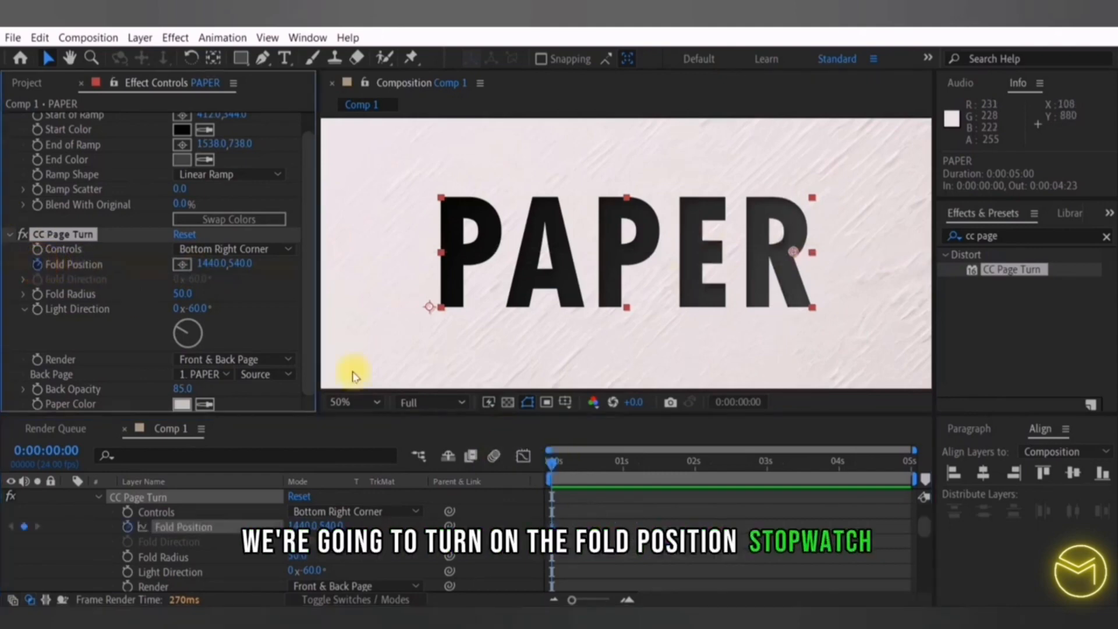
# Step: At 0:00:01:11, move the Fold Position to about -1680, -764, beyond the upper-left of the composition, so the text peels off completely
pyautogui.click(656, 462)
pyautogui.scroll(-2, 599, 202)
pyautogui.moveTo(709, 253); pyautogui.dragTo(486, 173)
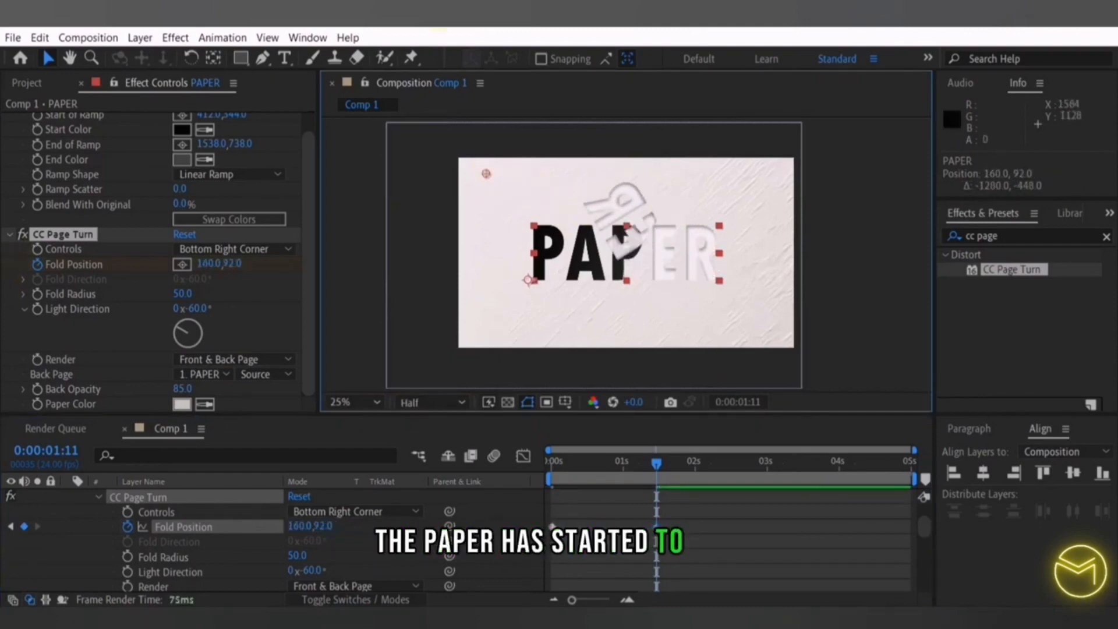
pyautogui.press(',')
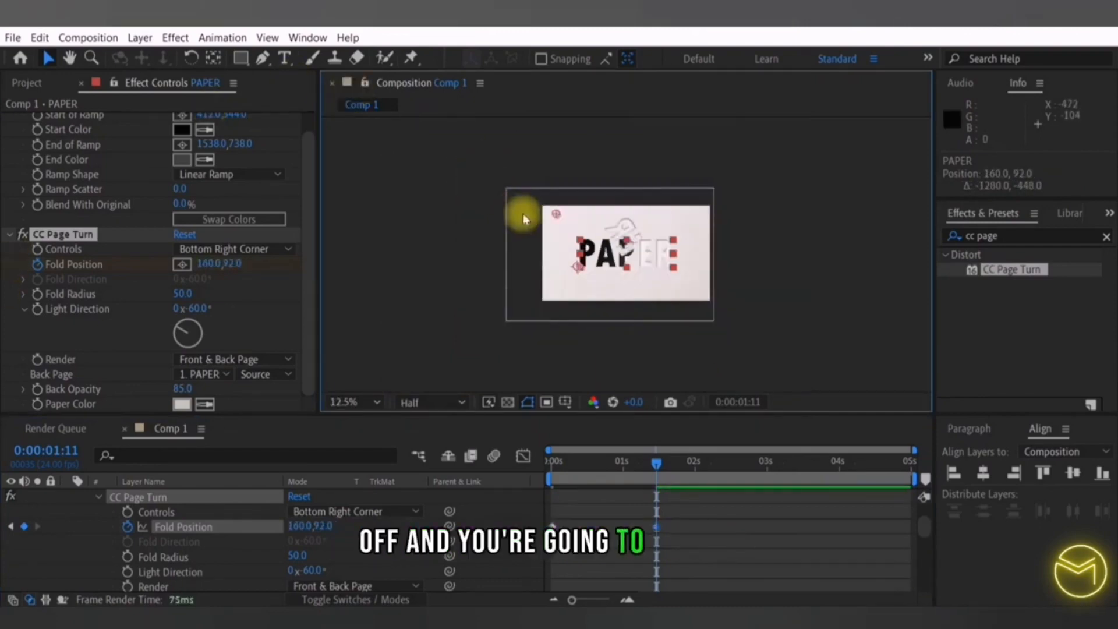
pyautogui.moveTo(554, 214); pyautogui.dragTo(395, 141)
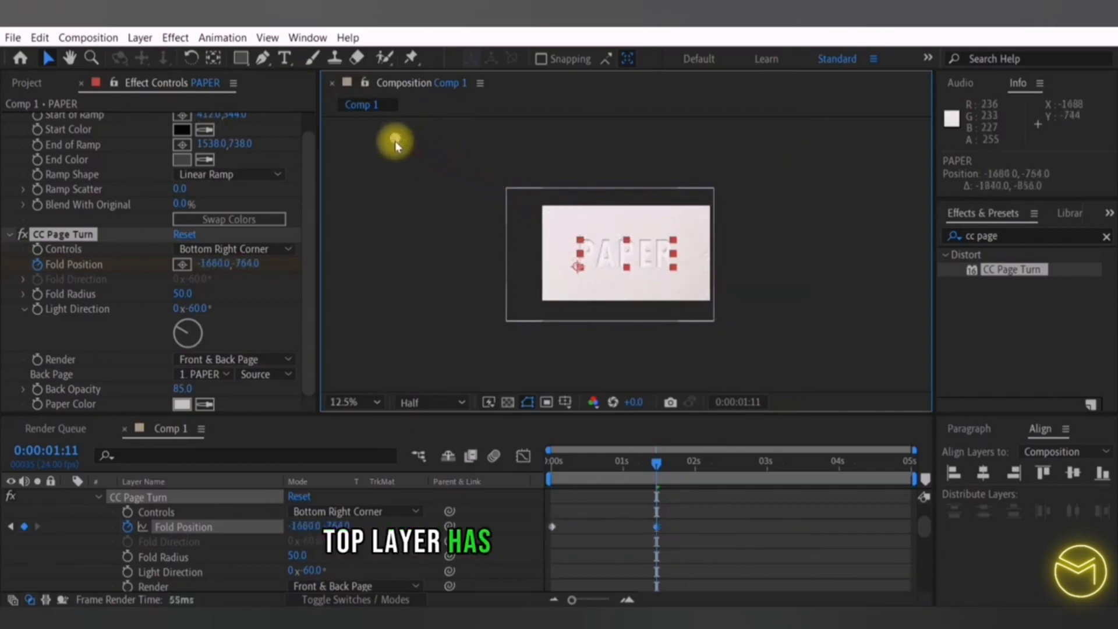
pyautogui.press('.')
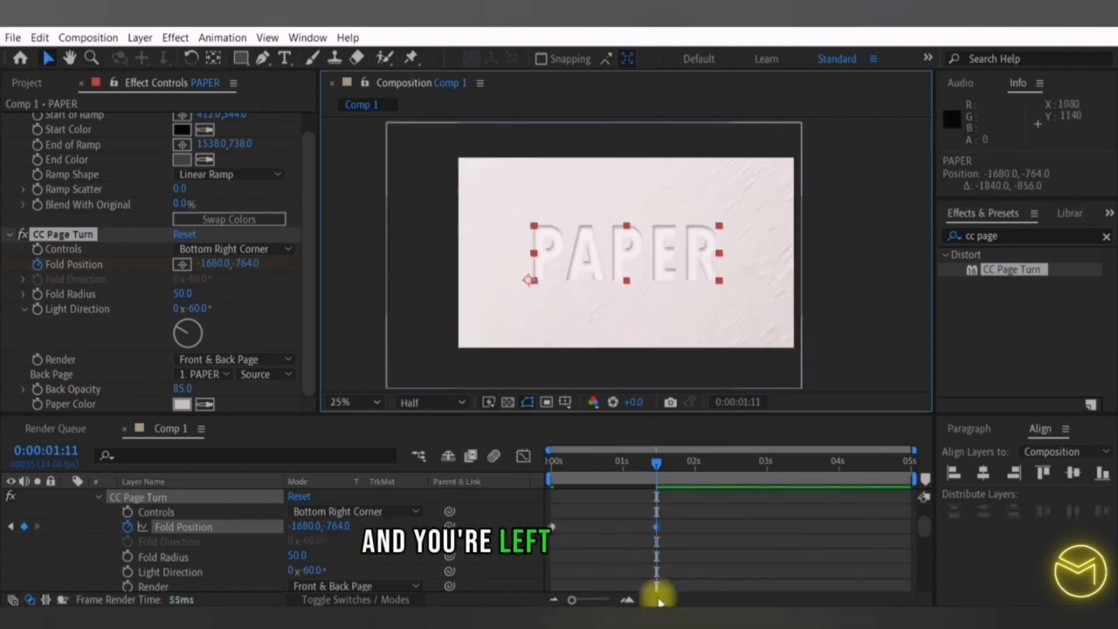
# Step: Preview the paper peel animation from the start of the composition and return to the first frame
pyautogui.moveTo(573, 467); pyautogui.dragTo(544, 471)
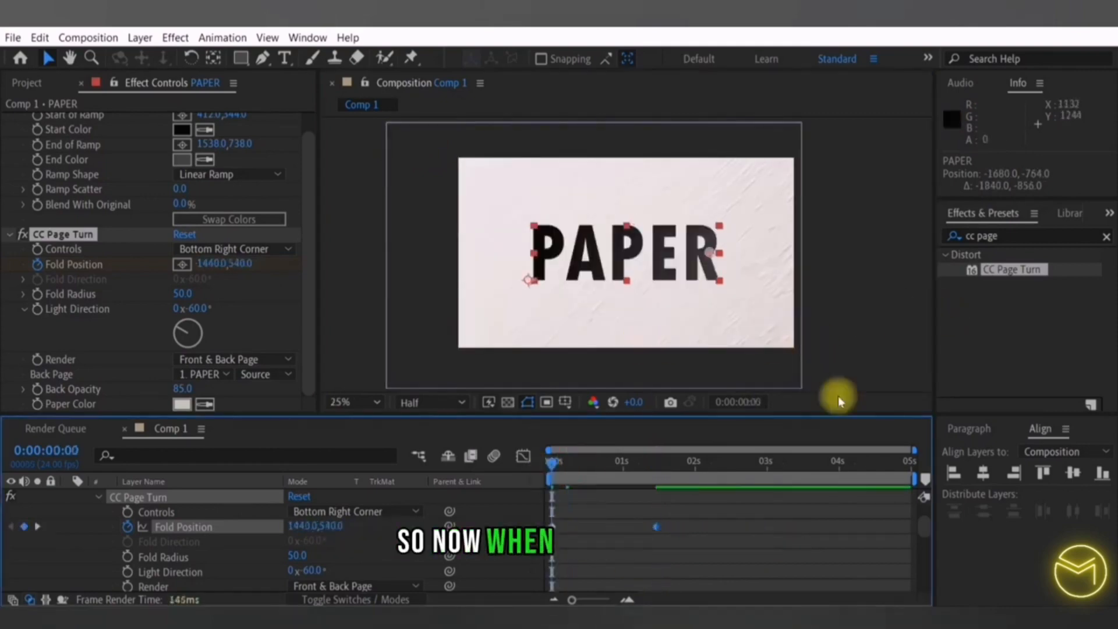
pyautogui.press('space')
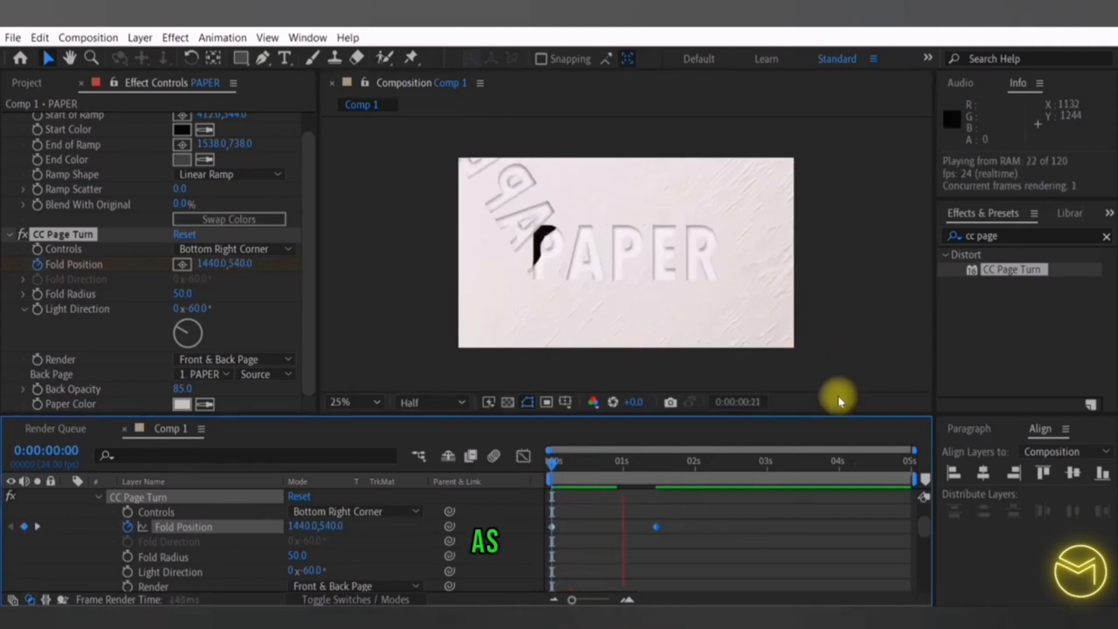
pyautogui.press('space')
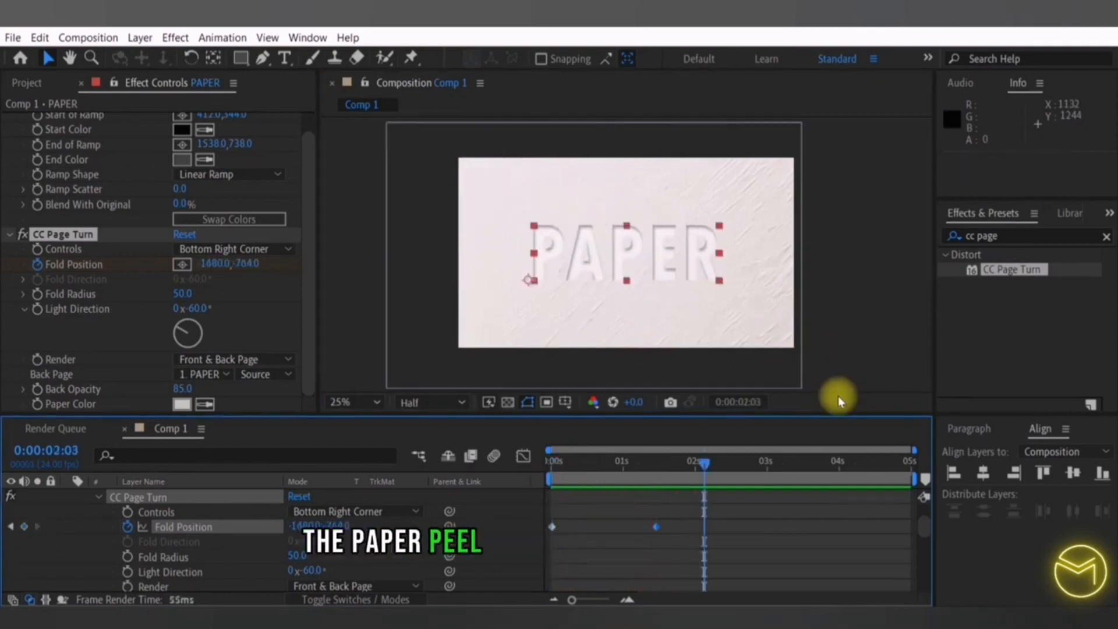
pyautogui.moveTo(567, 469); pyautogui.dragTo(531, 471)
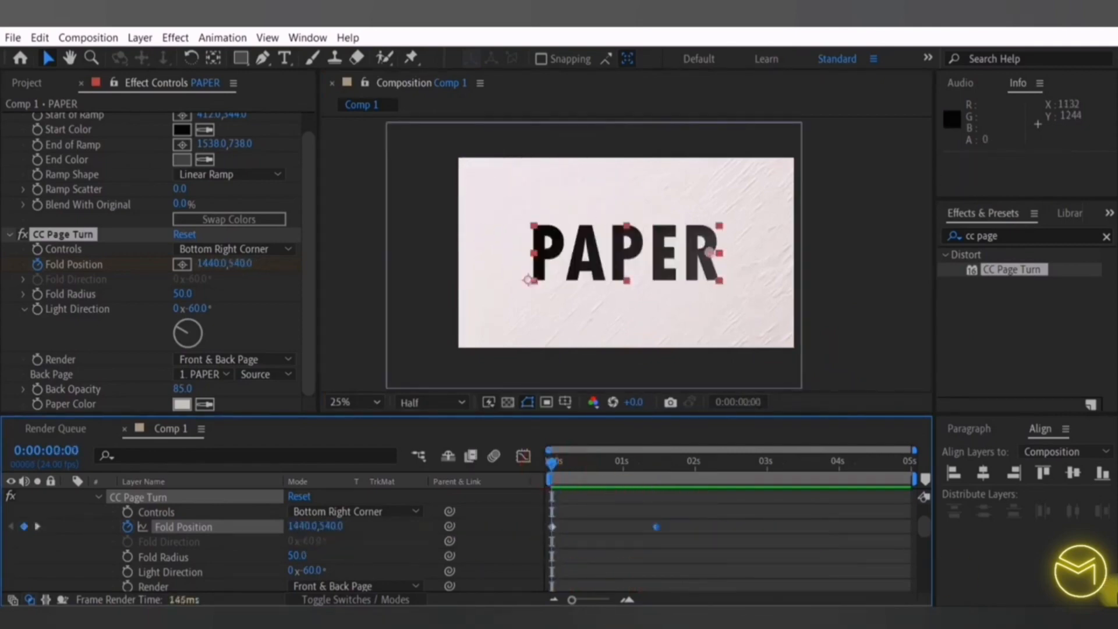
pyautogui.press('space')
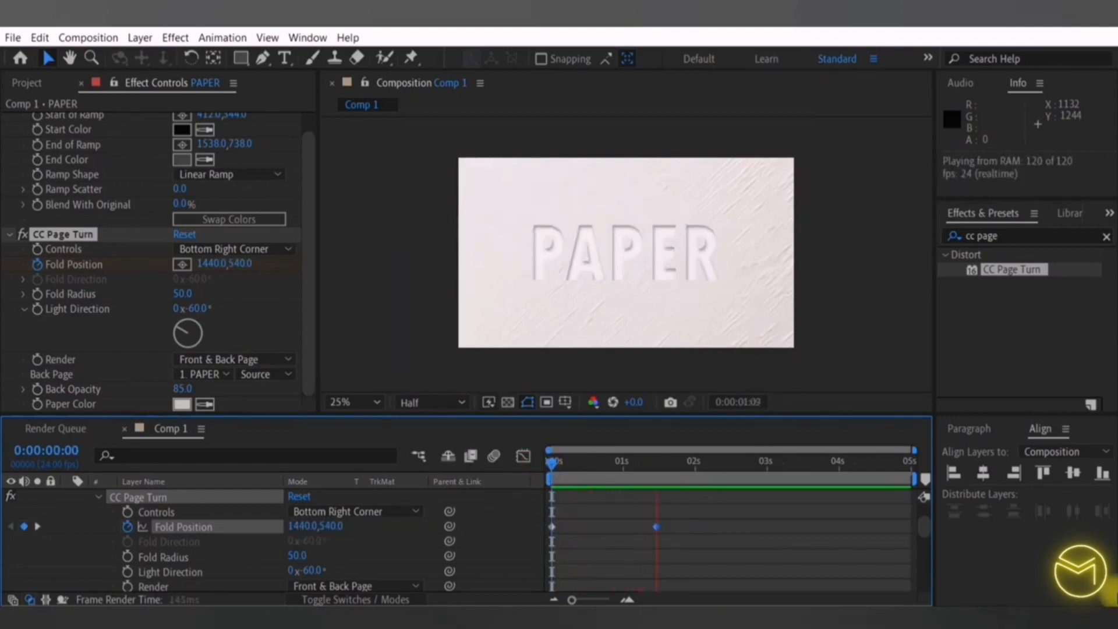
pyautogui.click(623, 462)
pyautogui.moveTo(621, 466); pyautogui.dragTo(572, 464)
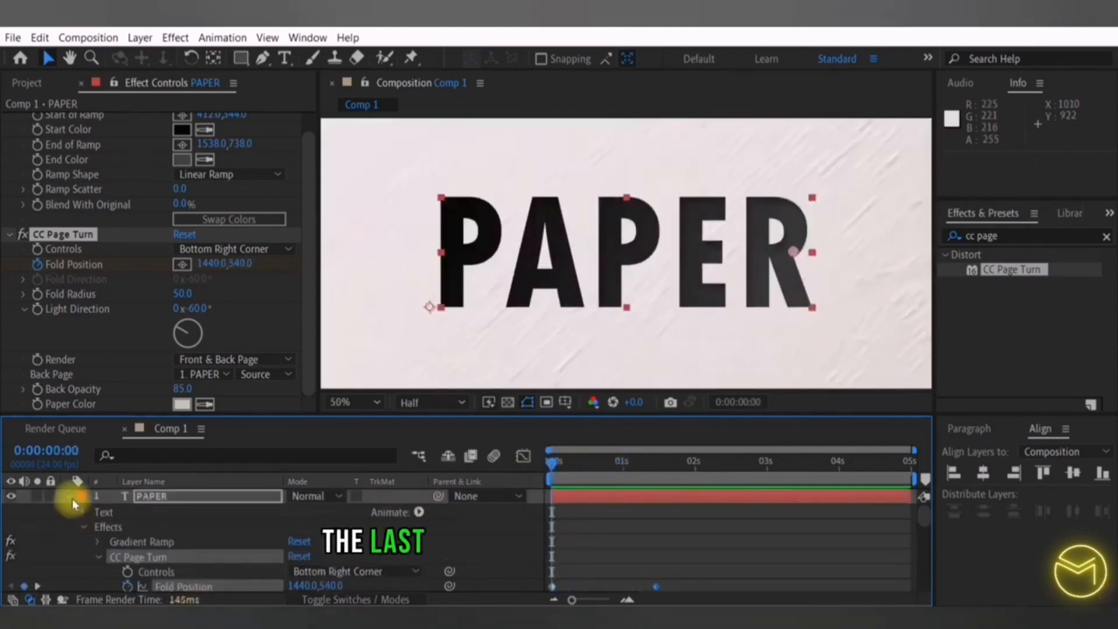
# Step: Link the Source Text property of the PAPER 2 layer to the Source Text of the PAPER layer
pyautogui.click(72, 499)
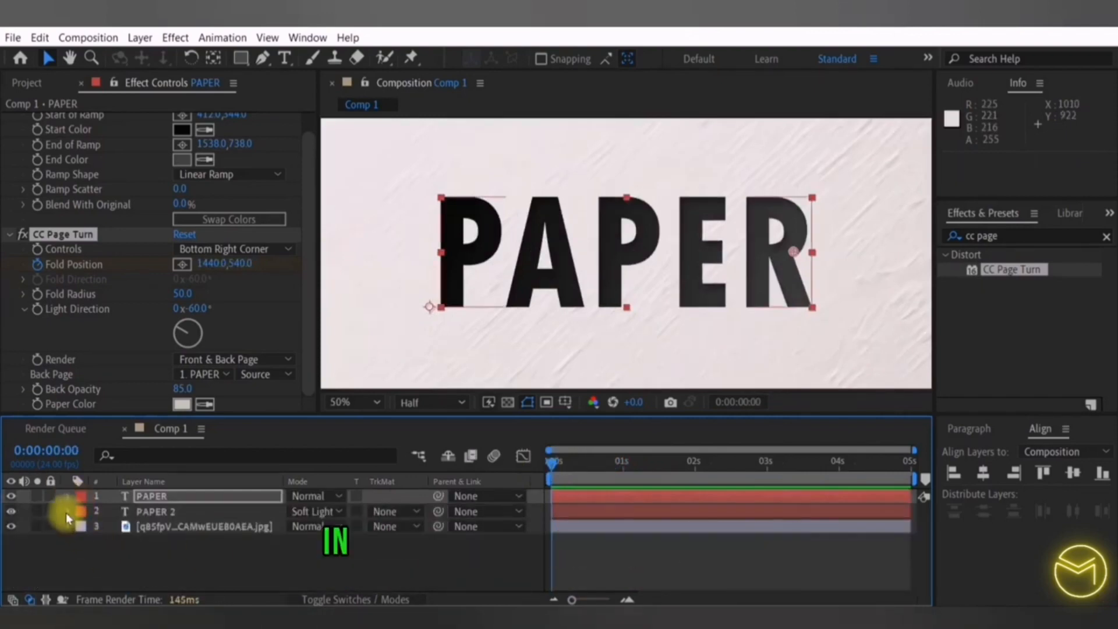
pyautogui.click(65, 512)
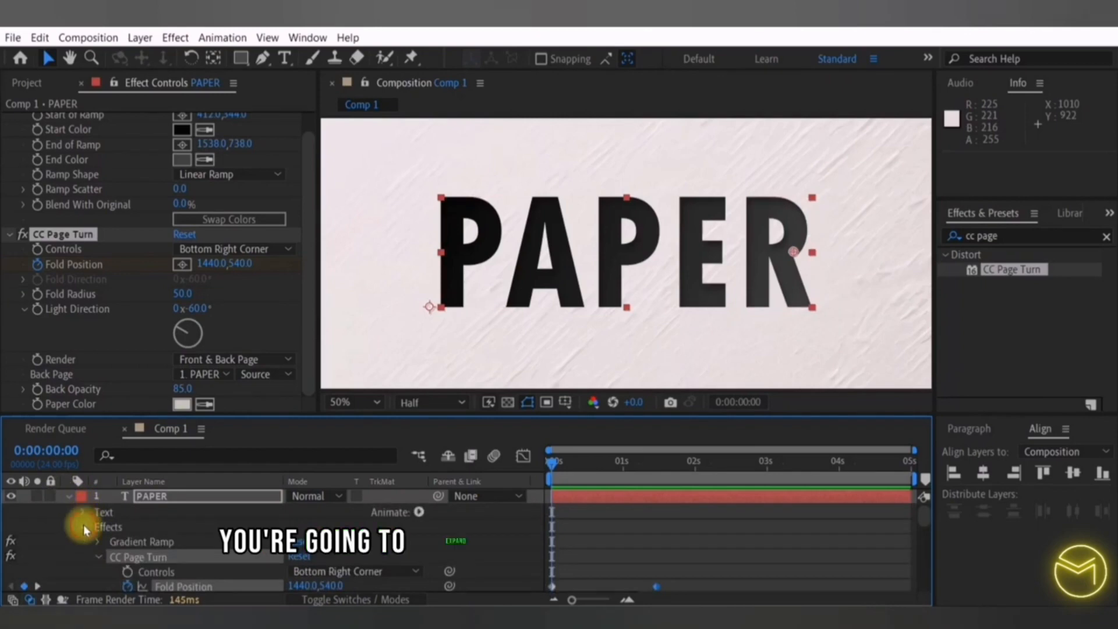
pyautogui.click(83, 525)
pyautogui.click(82, 512)
pyautogui.scroll(-10, 134, 526)
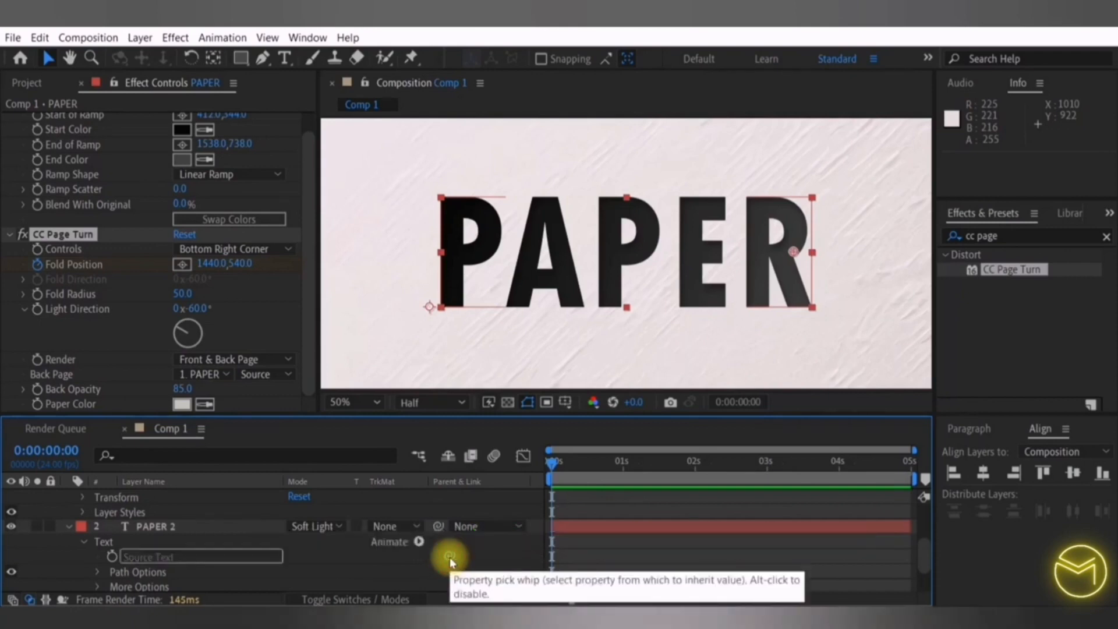
pyautogui.moveTo(451, 559)
pyautogui.mouseDown()
pyautogui.moveTo(237, 553)
pyautogui.moveTo(193, 479)
pyautogui.moveTo(159, 448)
pyautogui.moveTo(168, 539)
pyautogui.moveTo(167, 527)
pyautogui.mouseUp()
pyautogui.scroll(3, 166, 526)
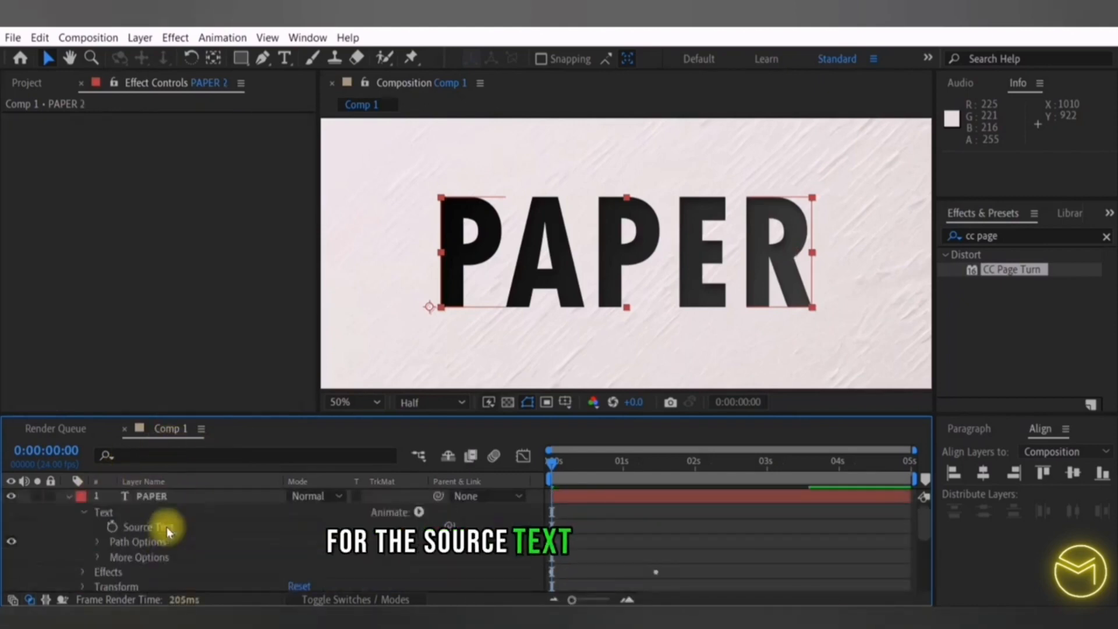
pyautogui.click(69, 497)
pyautogui.click(69, 512)
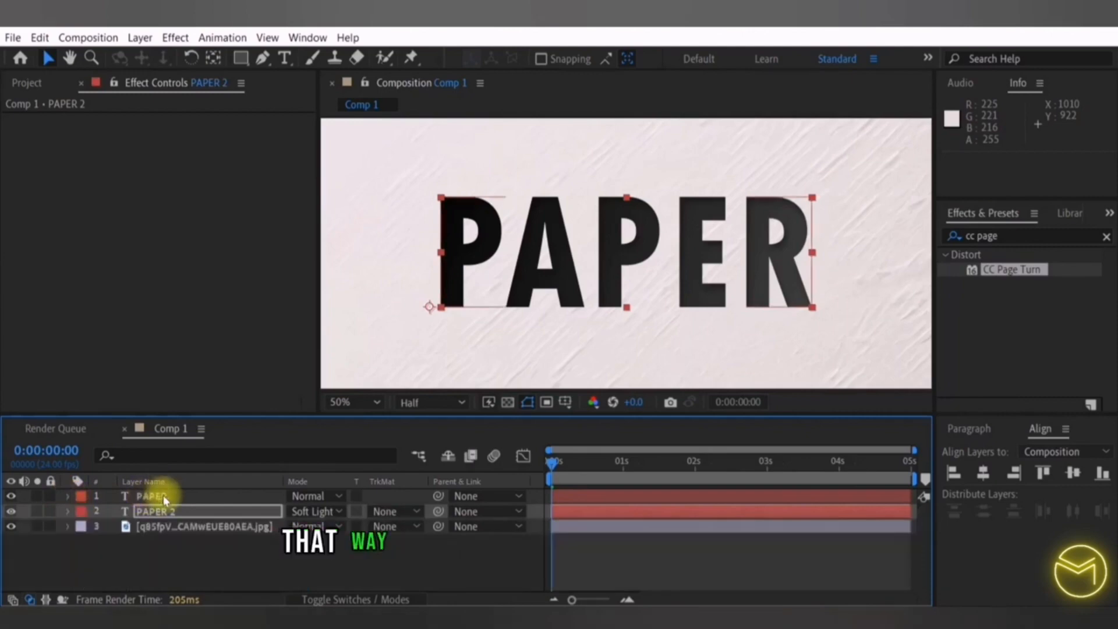
# Step: Replace the text of the main PAPER layer with "cover"
pyautogui.click(163, 496)
pyautogui.doubleClick(164, 495)
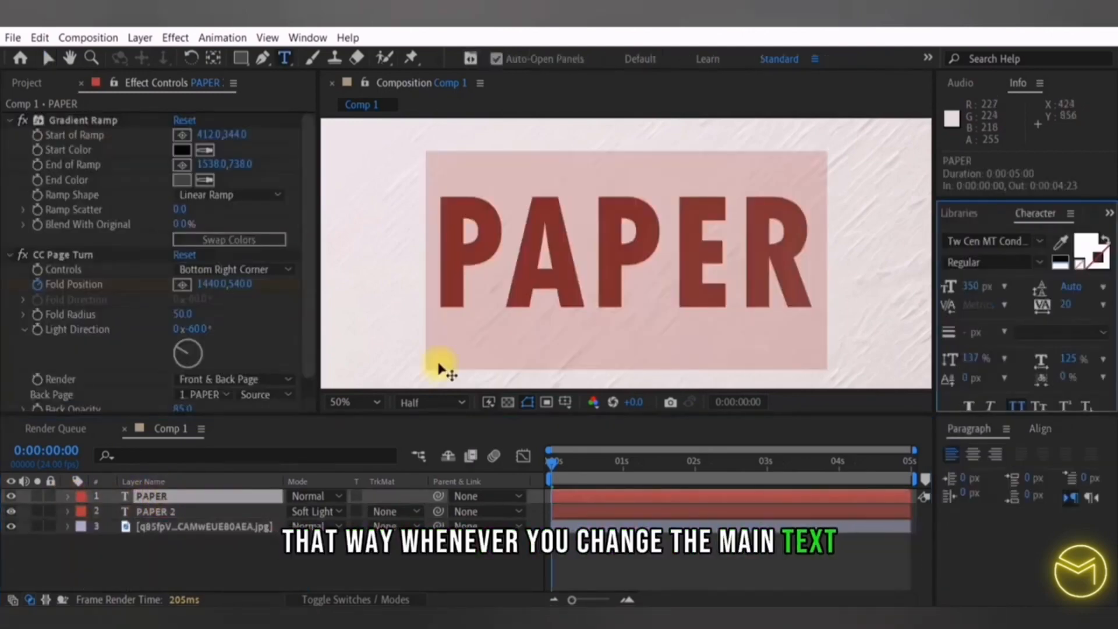
pyautogui.write('cover')
pyautogui.click(3, 500)
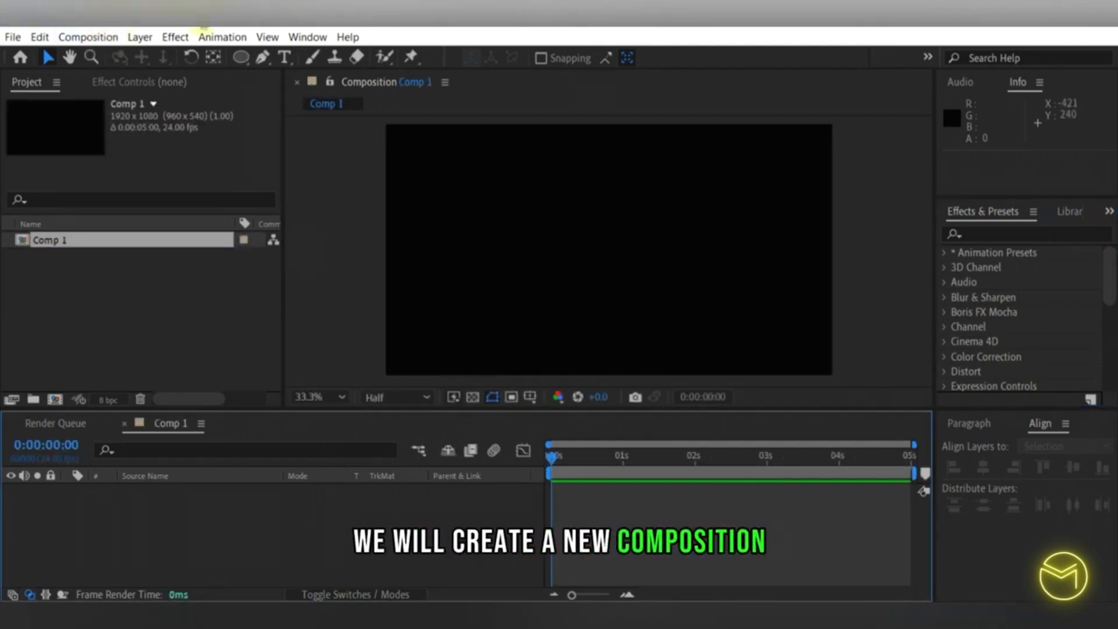
# Step: Create a text layer reading DUST in the new Comp 1 and center it in the composition
pyautogui.click(175, 37)
pyautogui.moveTo(152, 56)
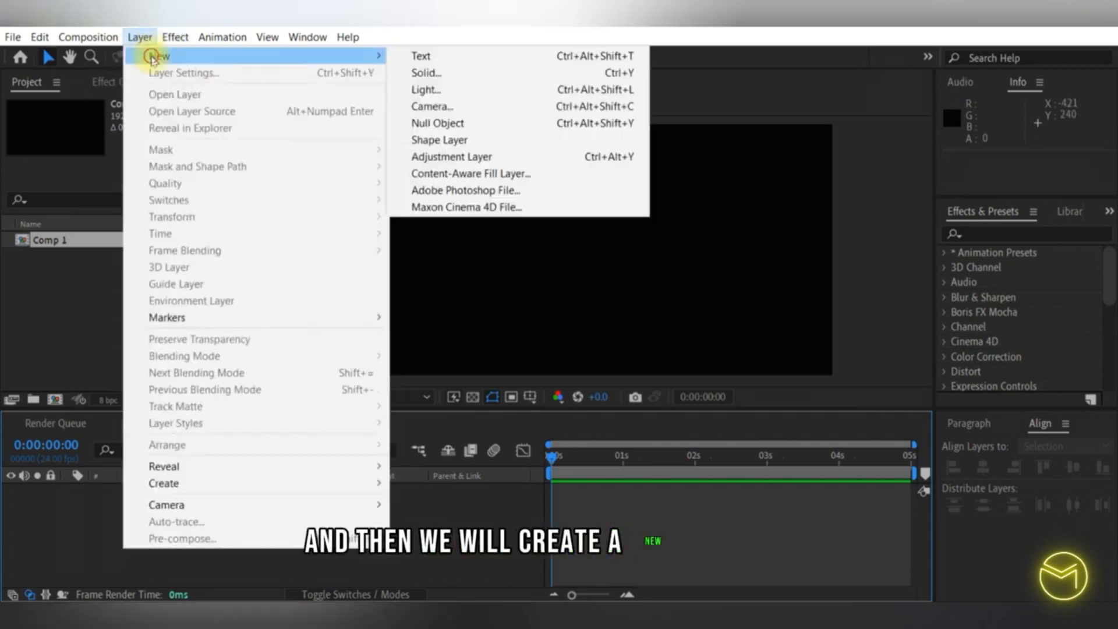
pyautogui.click(433, 58)
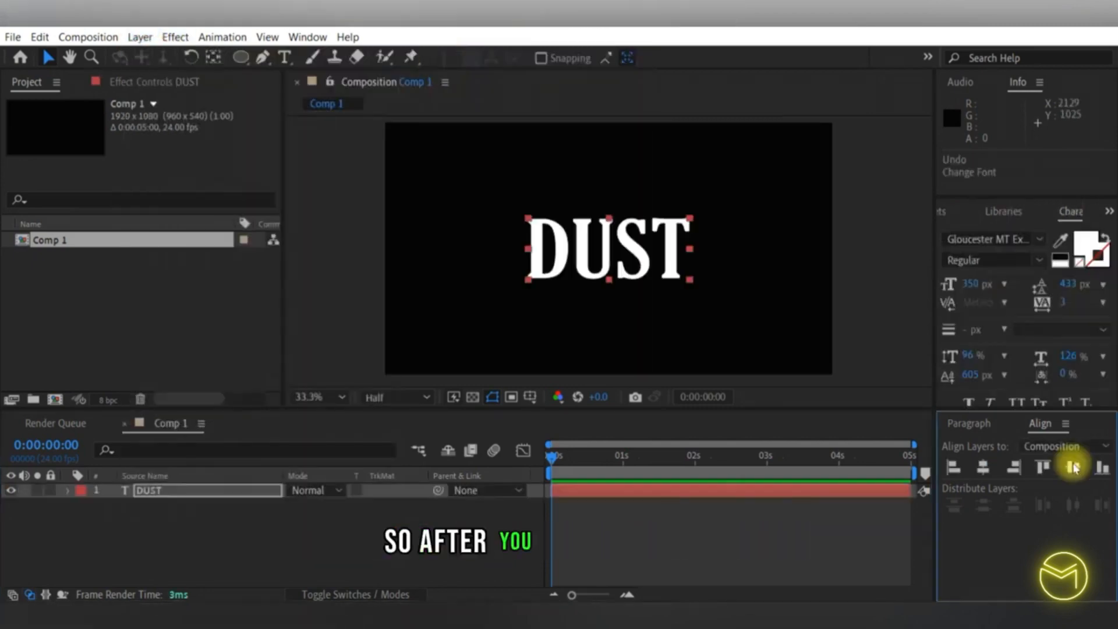
# Step: Change the DUST text's fill color to a dark orange with a hue of about 30°
pyautogui.click(1081, 246)
pyautogui.click(1086, 244)
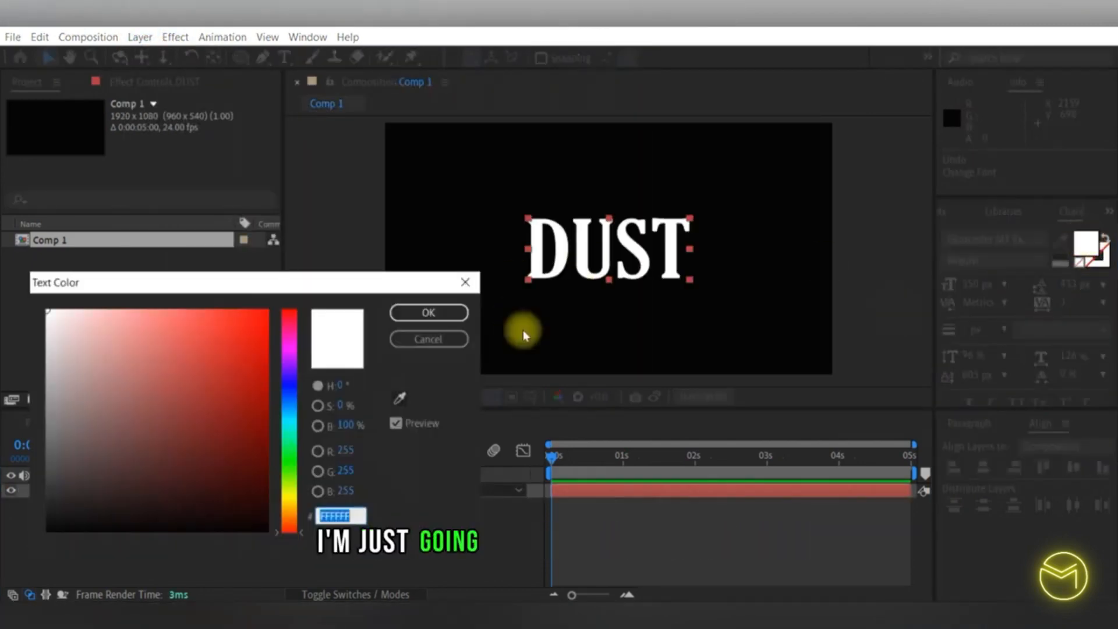
pyautogui.click(293, 515)
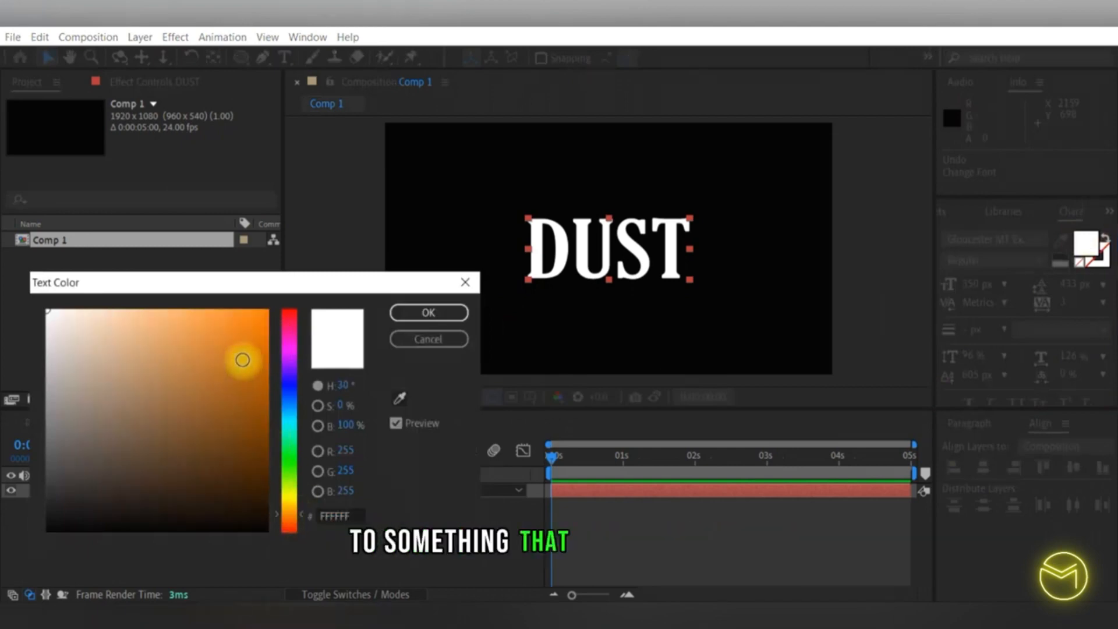
pyautogui.moveTo(249, 345); pyautogui.dragTo(272, 356)
pyautogui.click(429, 313)
# Step: Duplicate the DUST text layer and apply the CC Composite effect to the upper copy, DUST 2
pyautogui.click(165, 496)
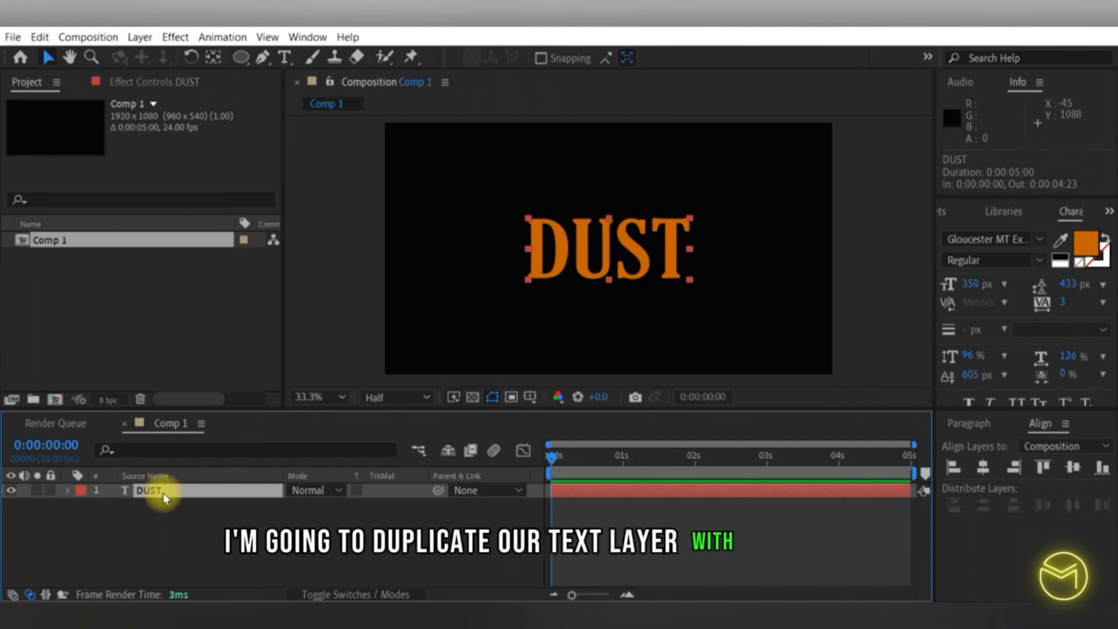
pyautogui.hotkey('ctrl', 'd')
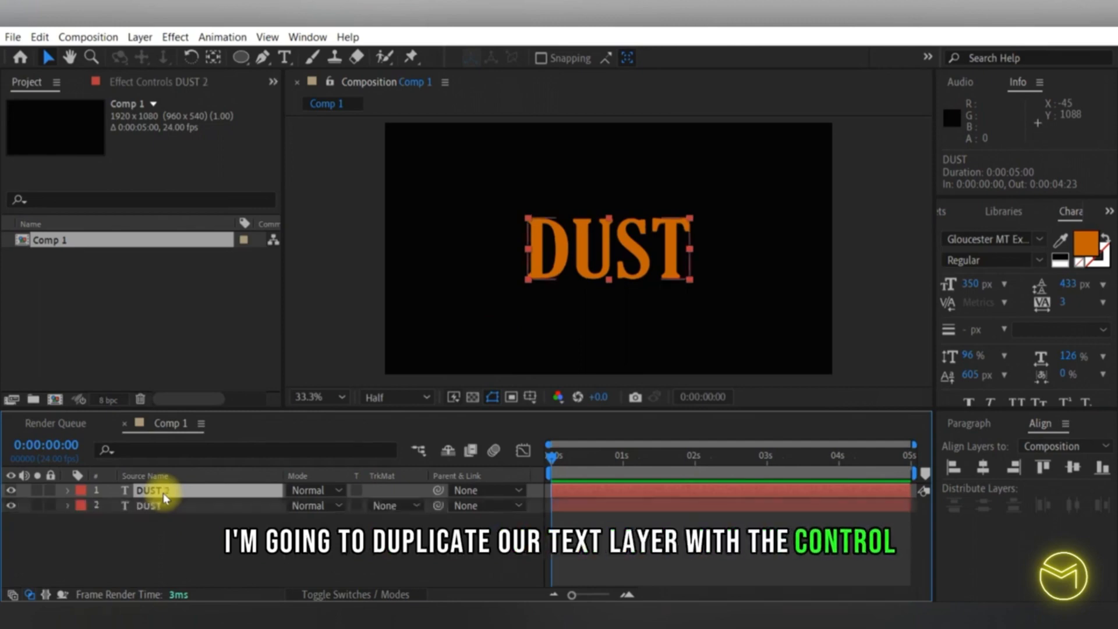
pyautogui.click(943, 211)
pyautogui.click(1072, 234)
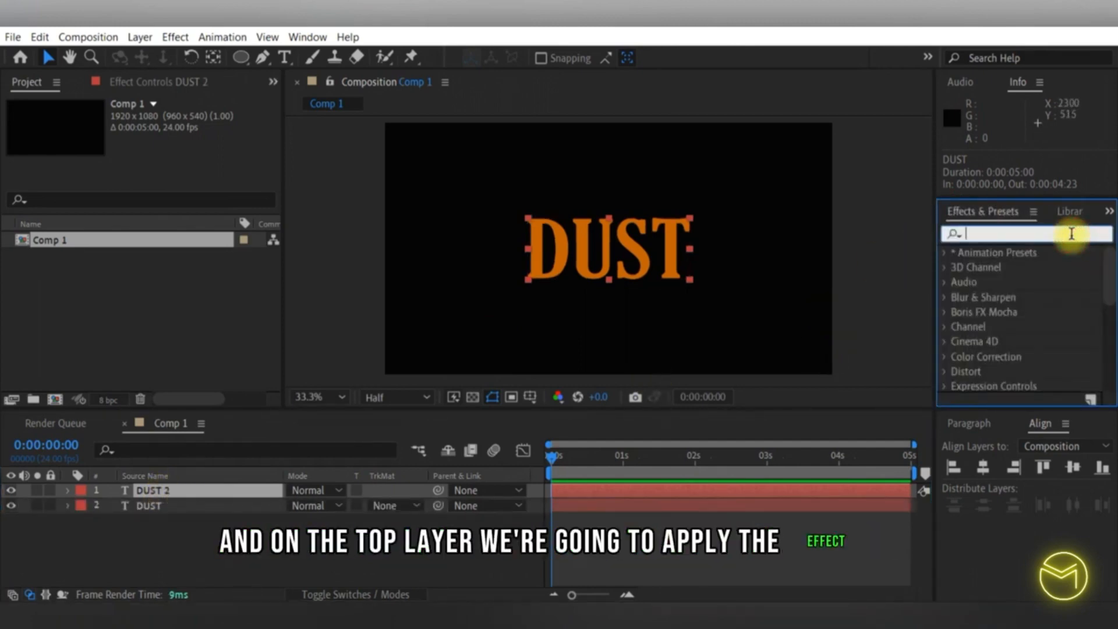
pyautogui.write('cc comp')
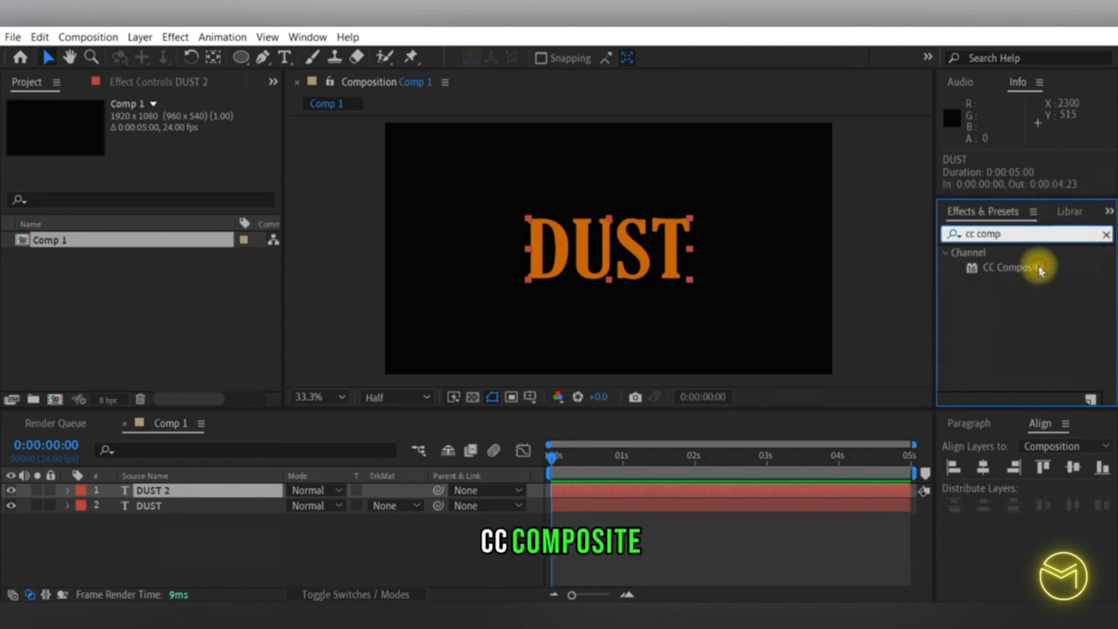
pyautogui.doubleClick(1041, 270)
# Step: Search the effects for "cc part", add CC Particle Systems II below CC Composite on DUST 2, and show the frame at 0:00:00:16
pyautogui.click(1014, 236)
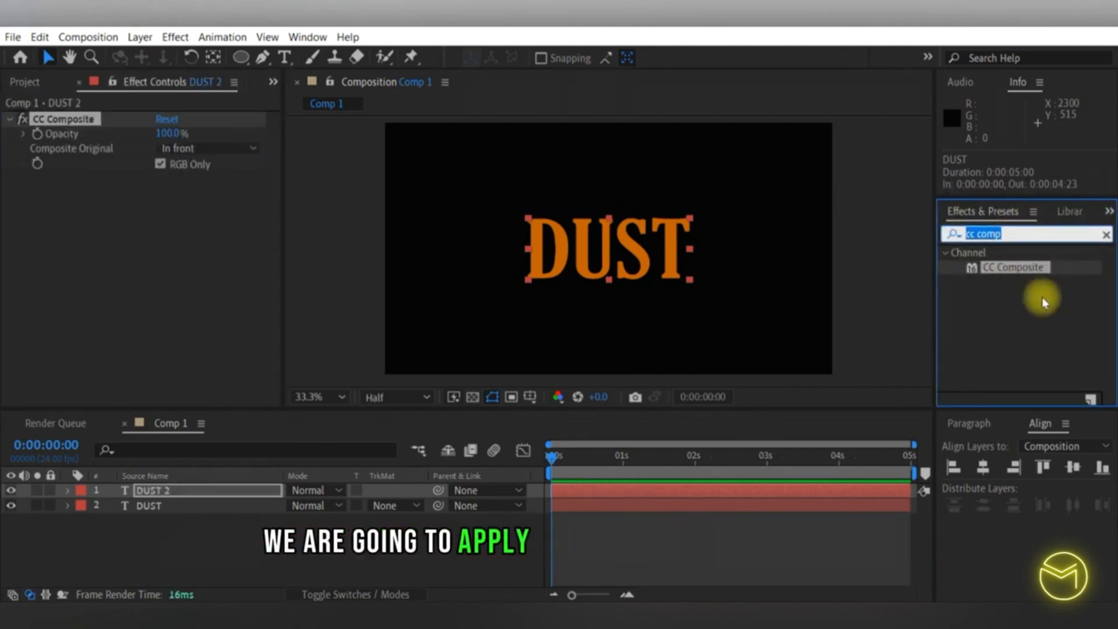
pyautogui.write('cc p')
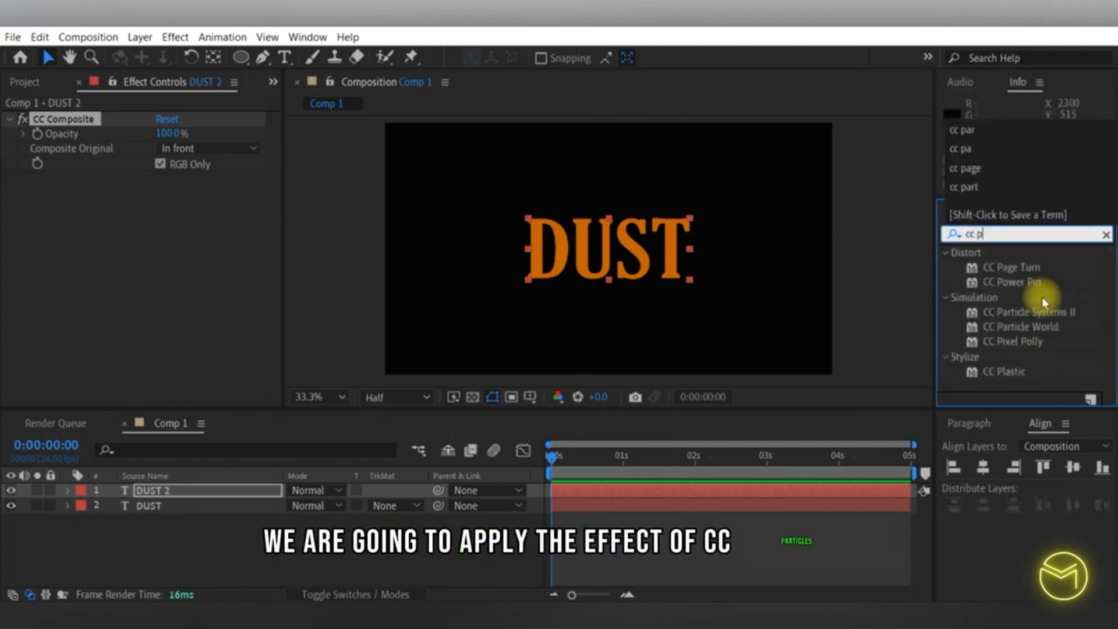
pyautogui.write('art')
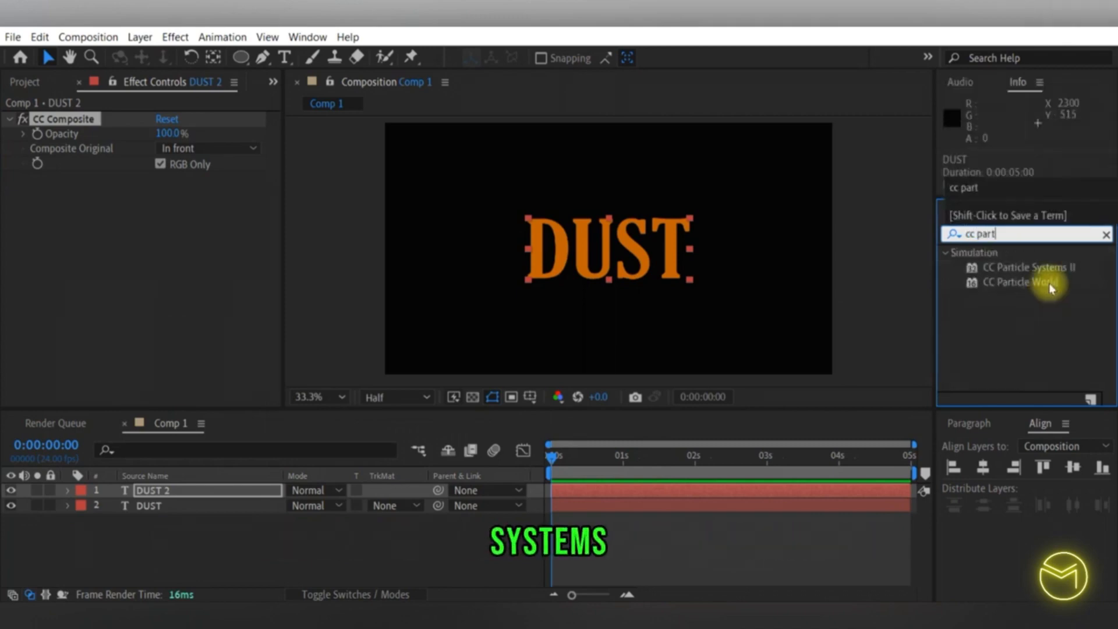
pyautogui.moveTo(1025, 267); pyautogui.dragTo(27, 211)
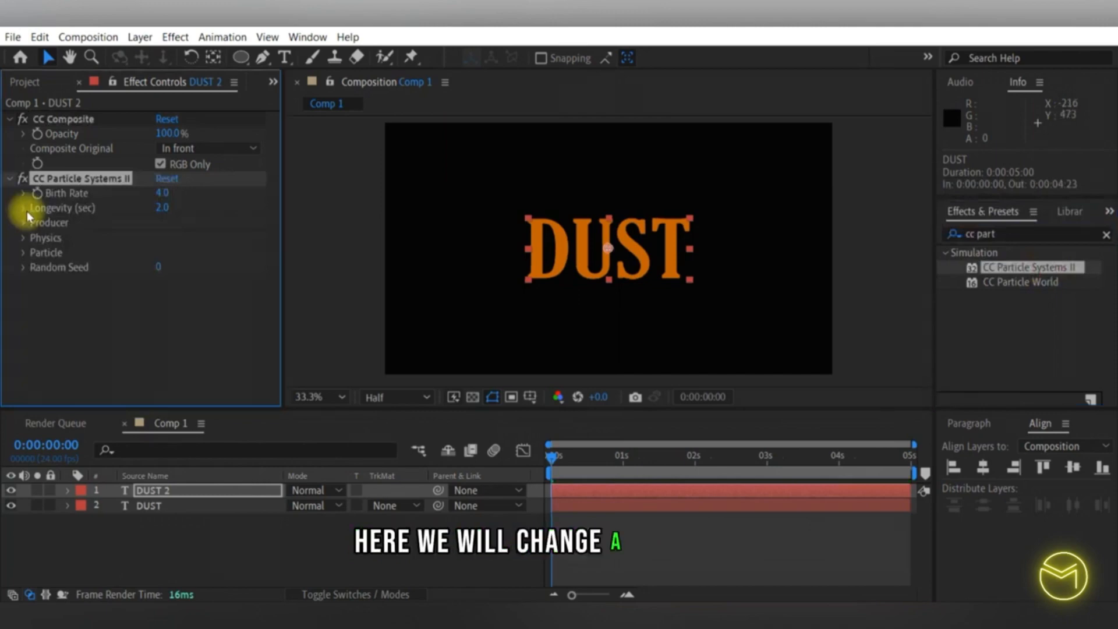
pyautogui.click(613, 457)
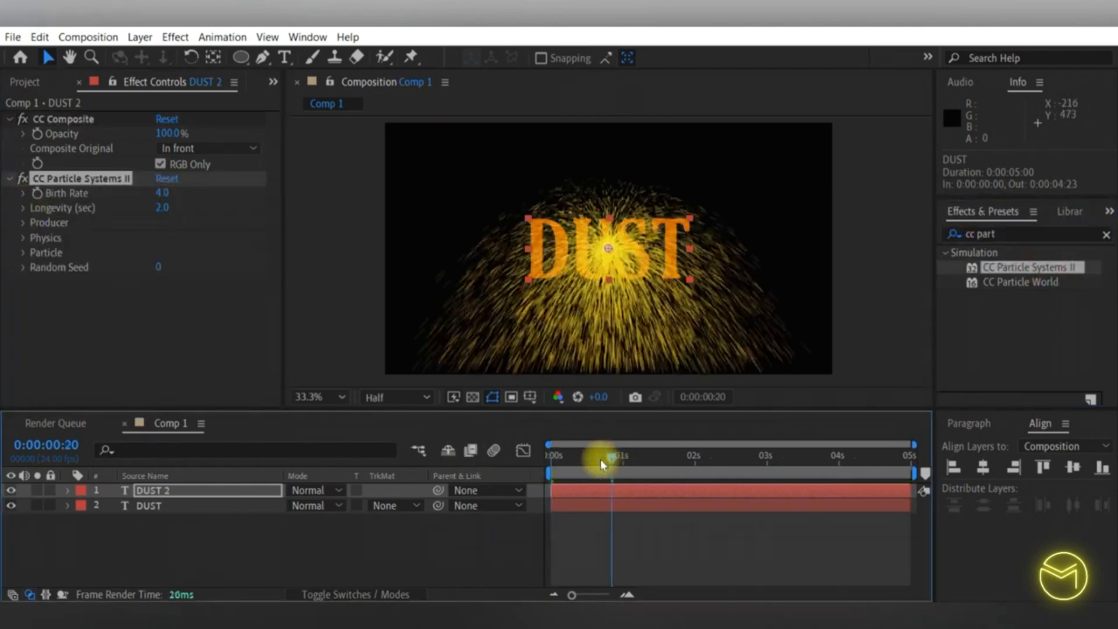
pyautogui.click(600, 460)
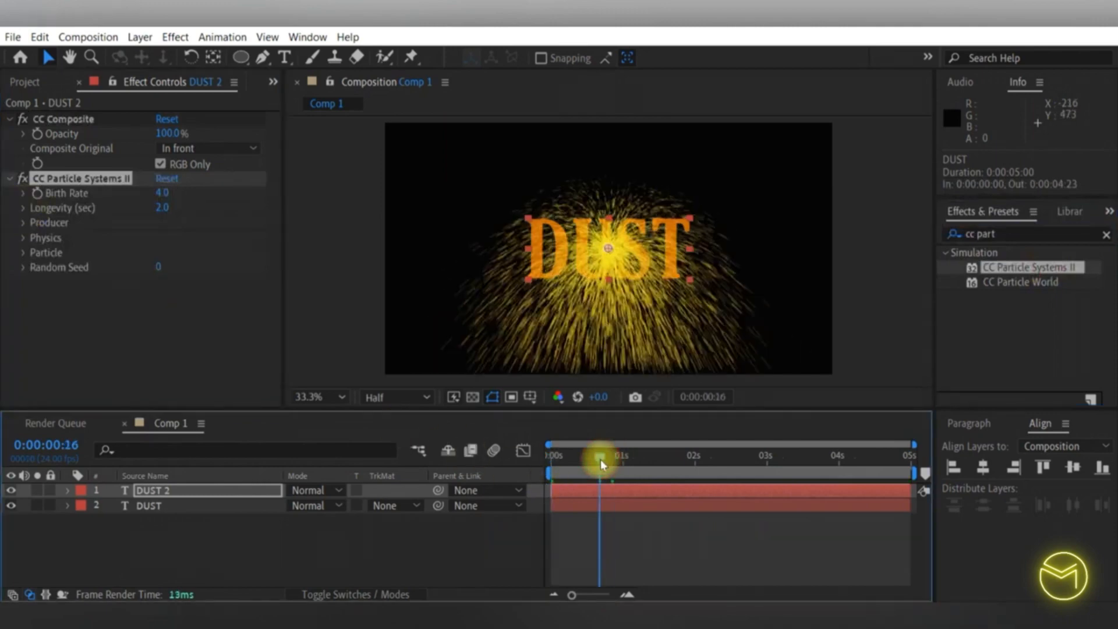
# Step: In CC Particle Systems II, enable Source Alpha Inheritance and set Max Opacity to 30%, Birth Rate to 50 and Longevity to 4 seconds
pyautogui.click(24, 254)
pyautogui.scroll(-1, 218, 347)
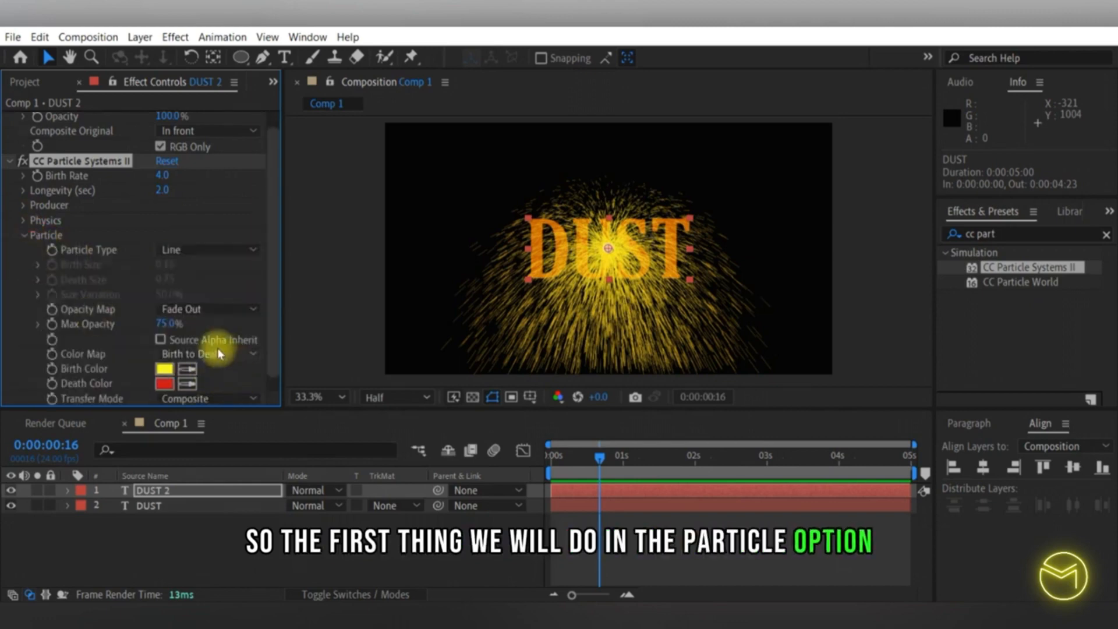
pyautogui.click(161, 341)
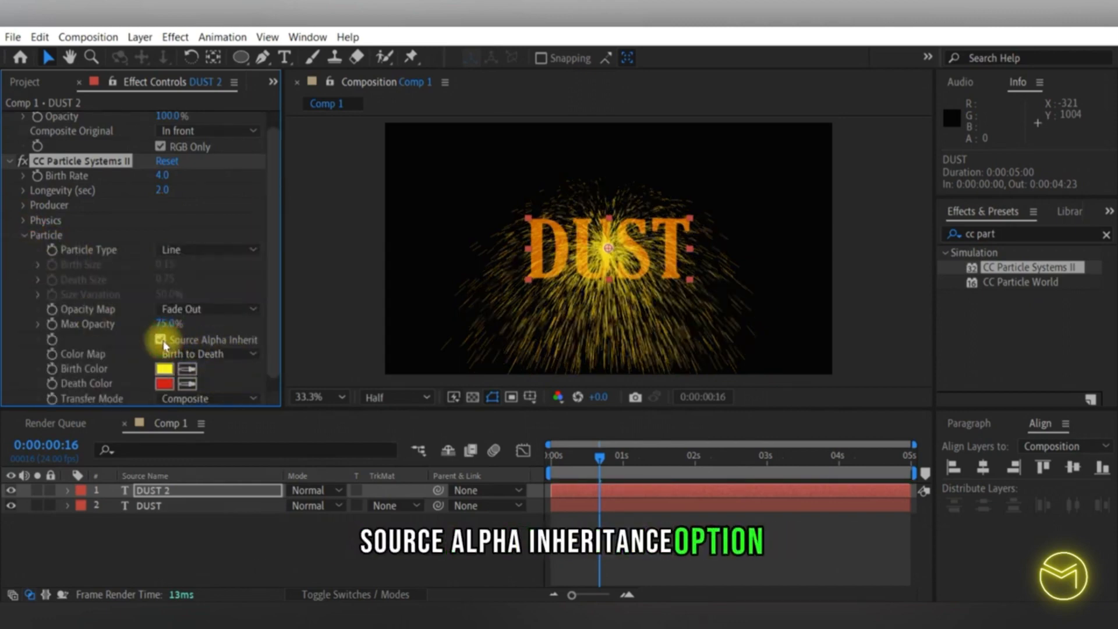
pyautogui.click(167, 327)
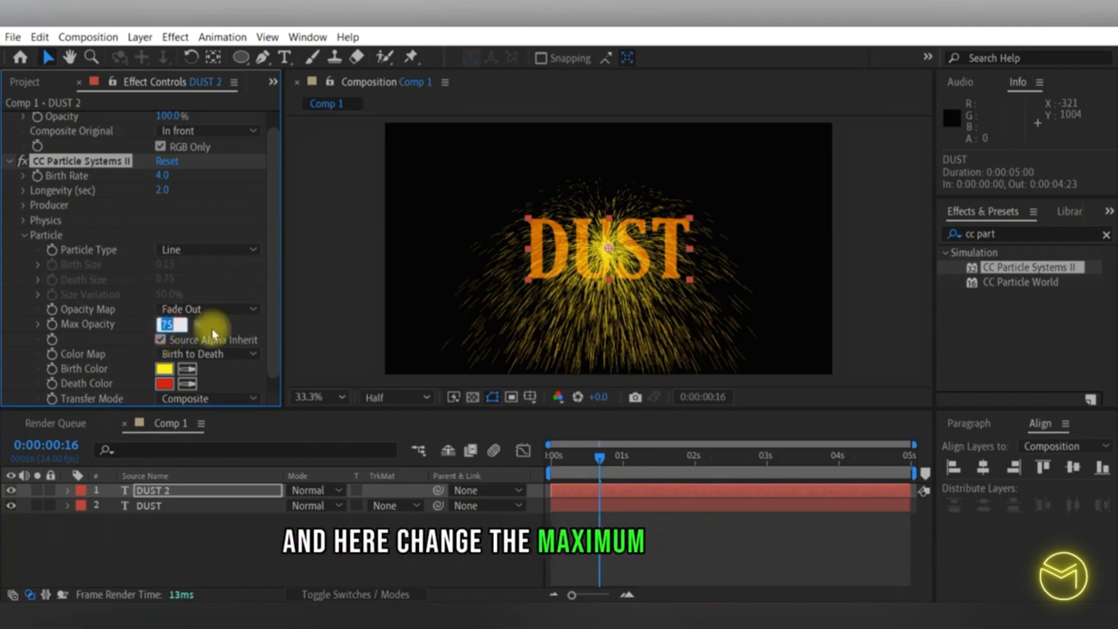
pyautogui.write('30.0')
pyautogui.click(163, 176)
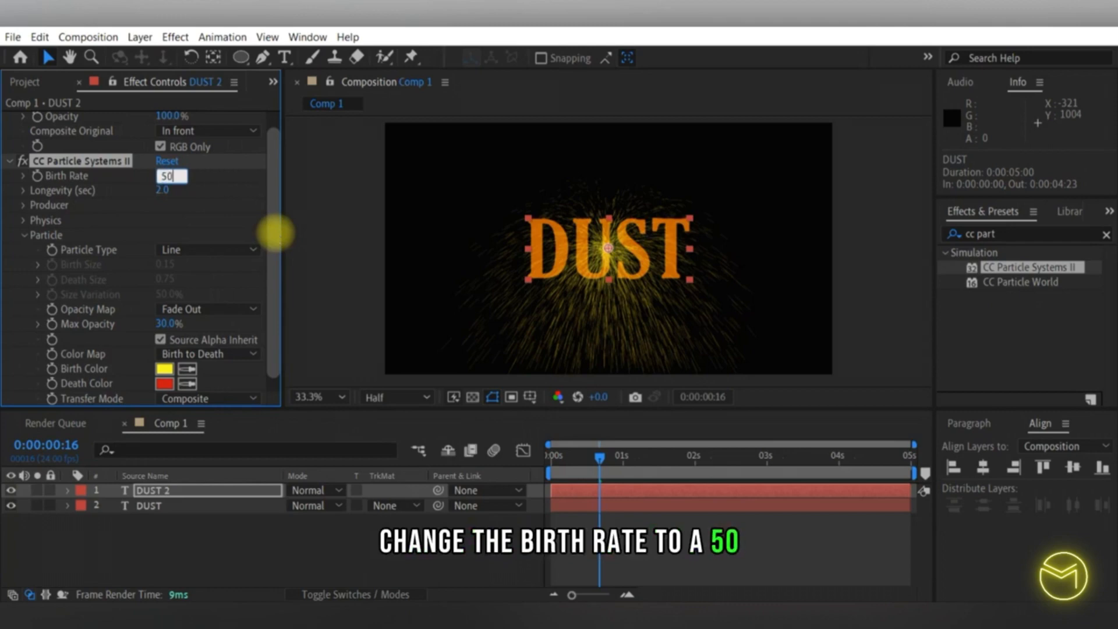
pyautogui.click(164, 191)
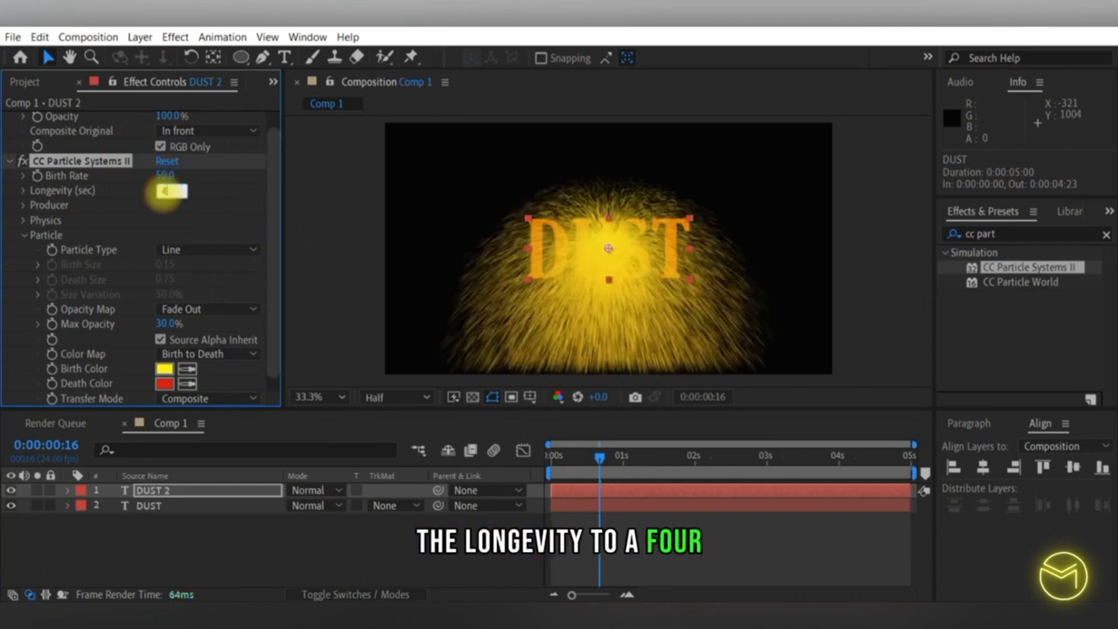
# Step: In the particle Physics settings, set Animation to Direction, Velocity to 0.5 and Inherit Velocity to 20%
pyautogui.click(23, 220)
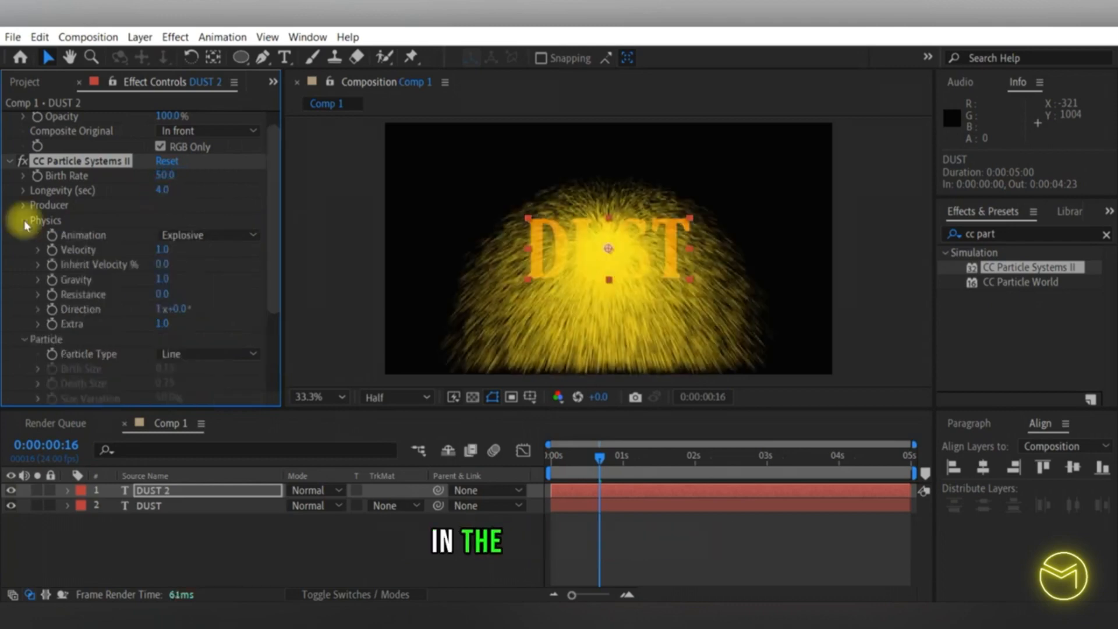
pyautogui.click(209, 234)
pyautogui.click(231, 355)
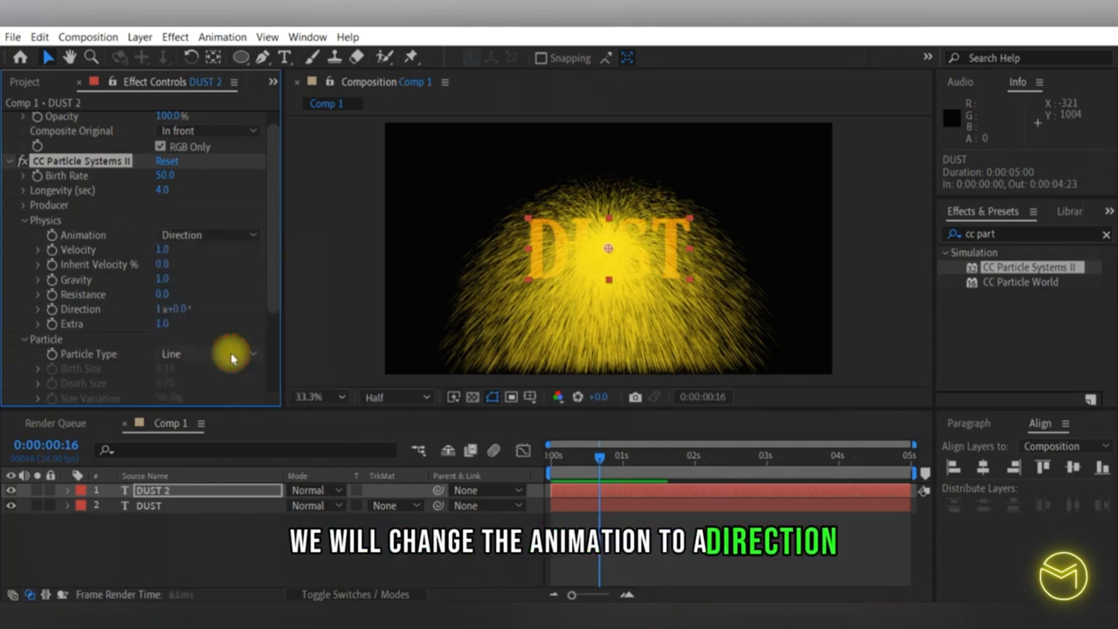
pyautogui.click(162, 250)
pyautogui.write('0.5')
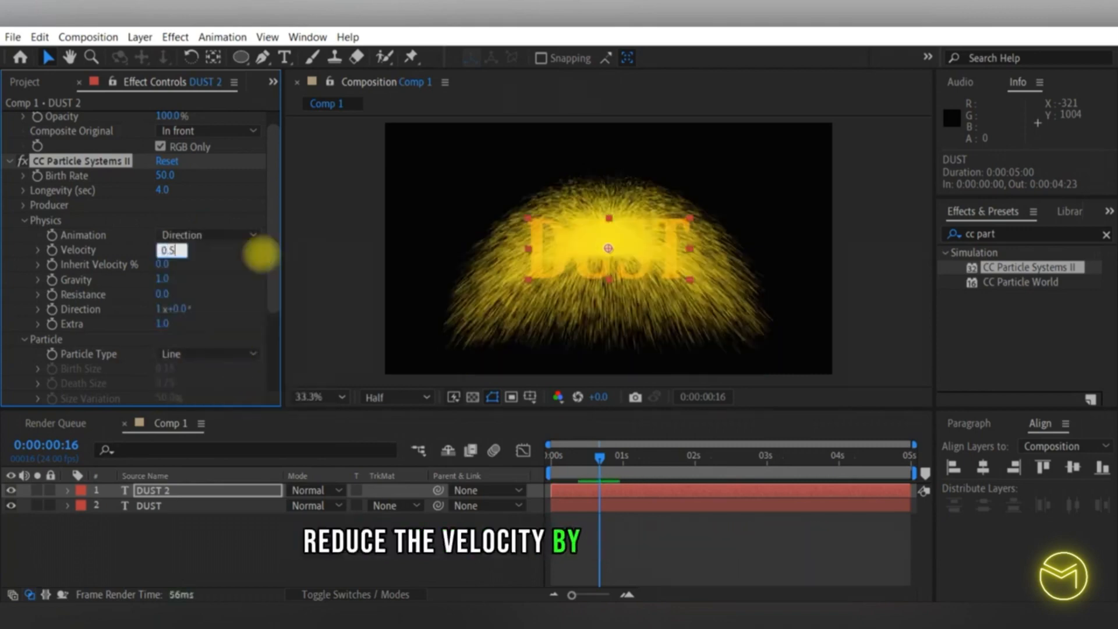
pyautogui.click(163, 265)
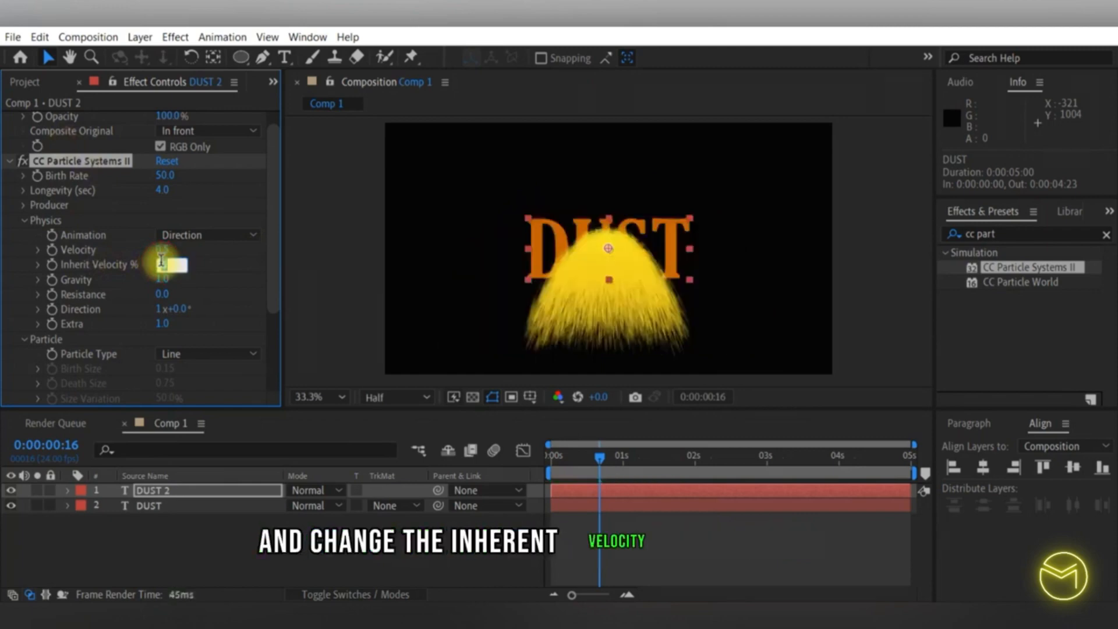
pyautogui.write('2')
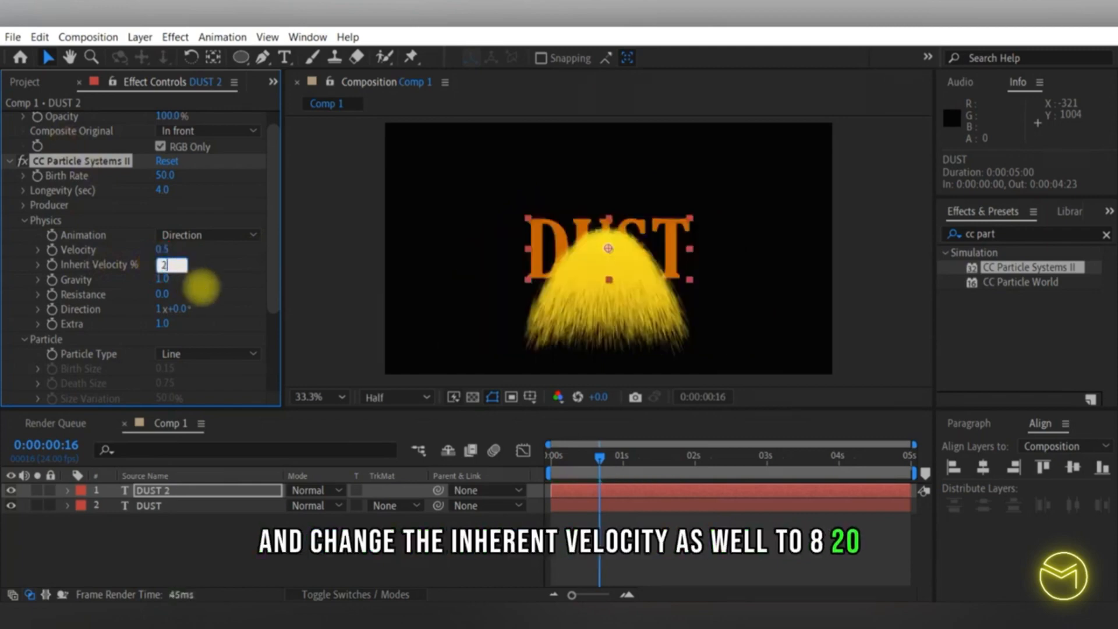
pyautogui.write('0')
# Step: Set the particles' Gravity to -0.3 and Resistance to 20, and check the effect by scrubbing to about 0:00:00:22
pyautogui.click(166, 281)
pyautogui.write('-0')
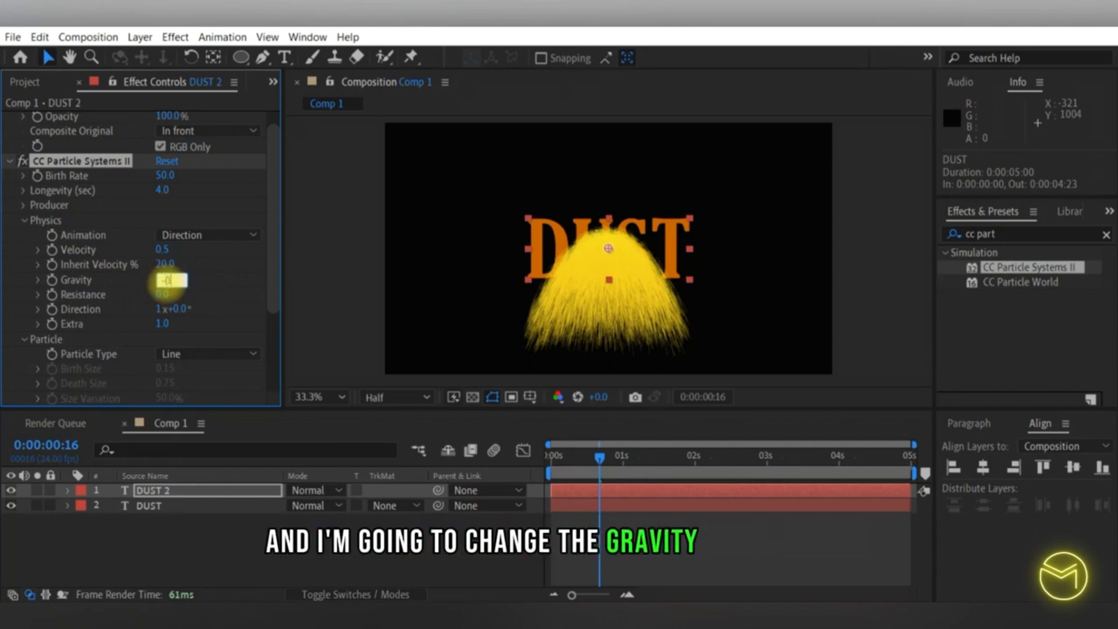
pyautogui.press('Return')
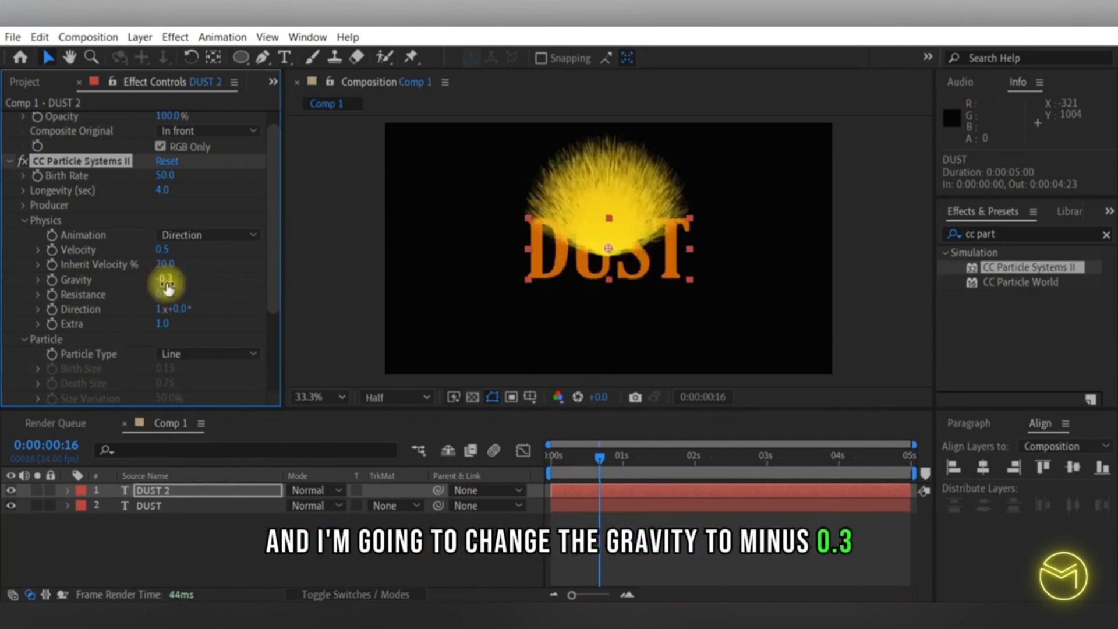
pyautogui.click(165, 295)
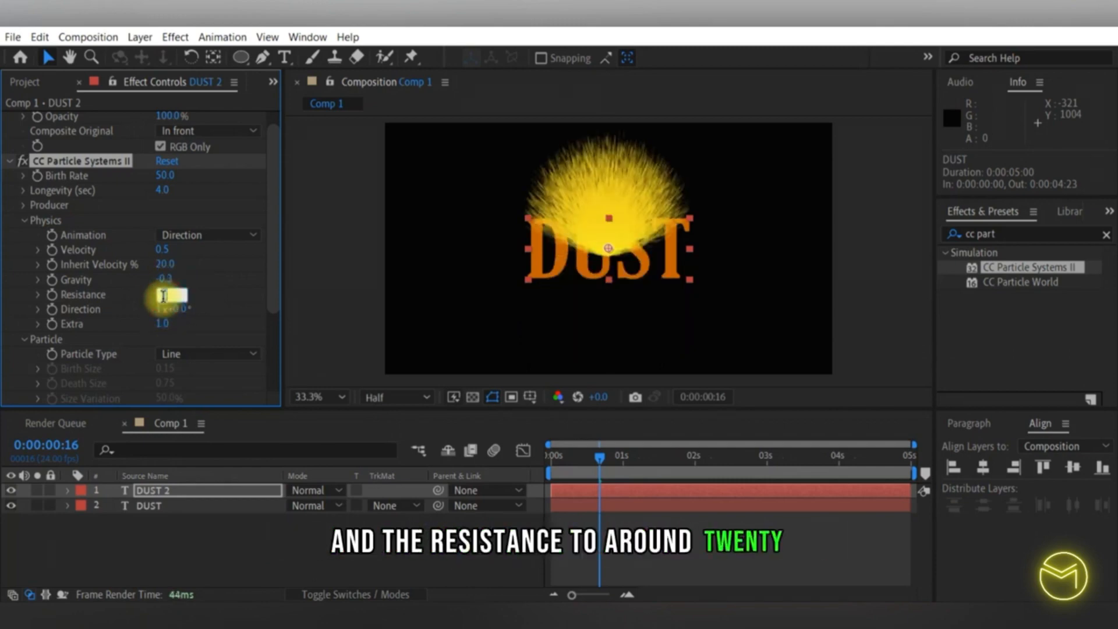
pyautogui.write('2')
pyautogui.write('0')
pyautogui.moveTo(600, 457)
pyautogui.mouseDown()
pyautogui.moveTo(642, 457)
pyautogui.moveTo(618, 457)
pyautogui.mouseUp()
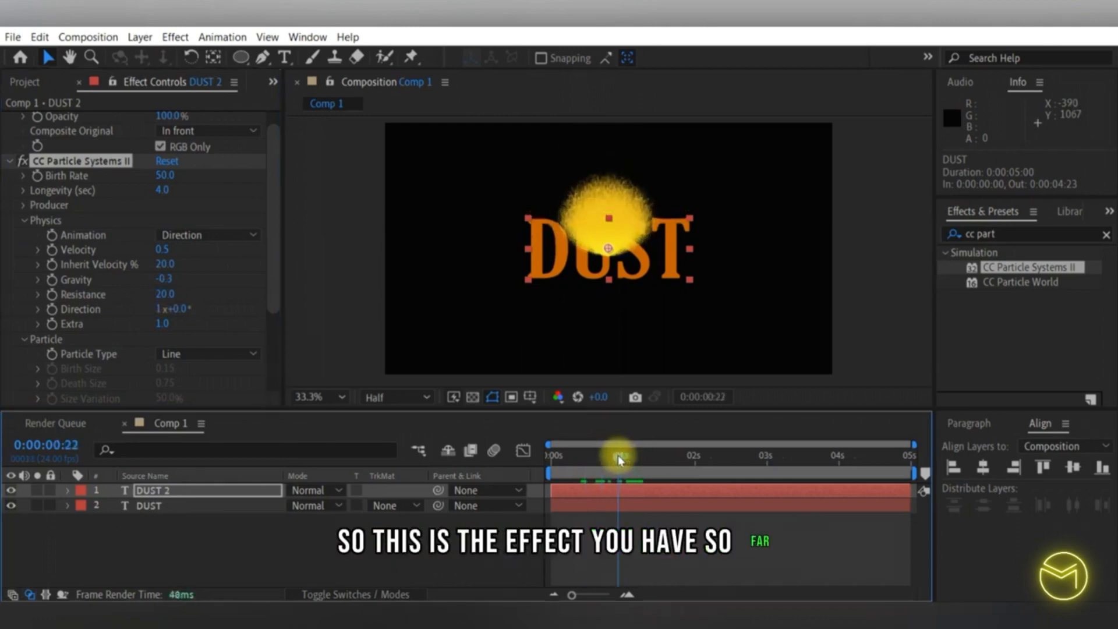
# Step: Set the particles' Birth Color and Death Color to the DUST text's orange by sampling it in the composition
pyautogui.scroll(-6, 281, 373)
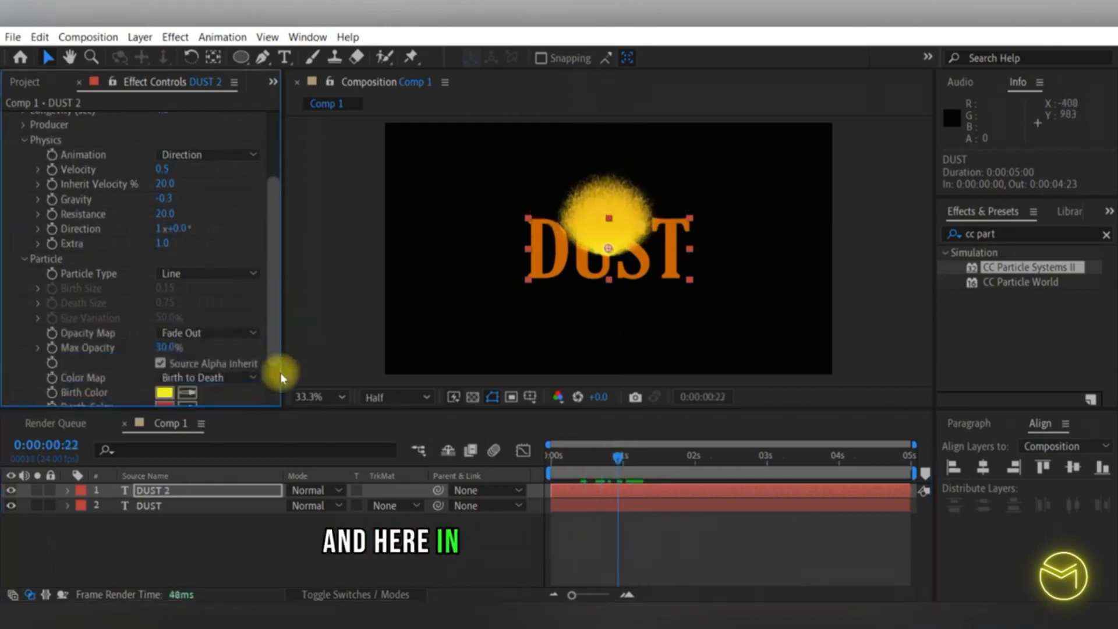
pyautogui.scroll(-1, 279, 378)
pyautogui.click(187, 354)
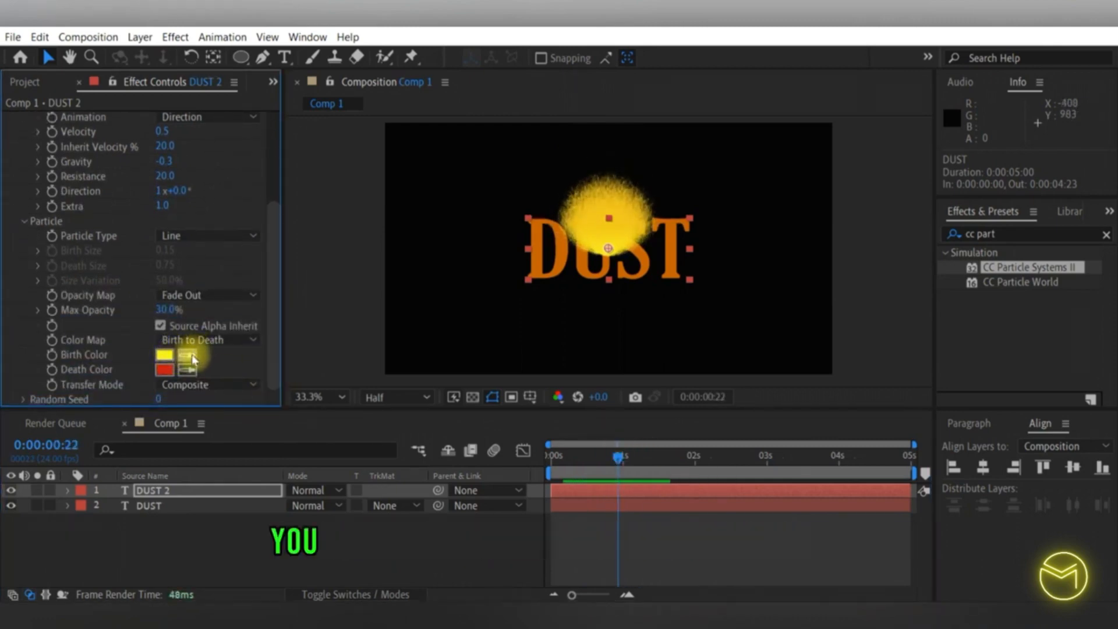
pyautogui.click(474, 298)
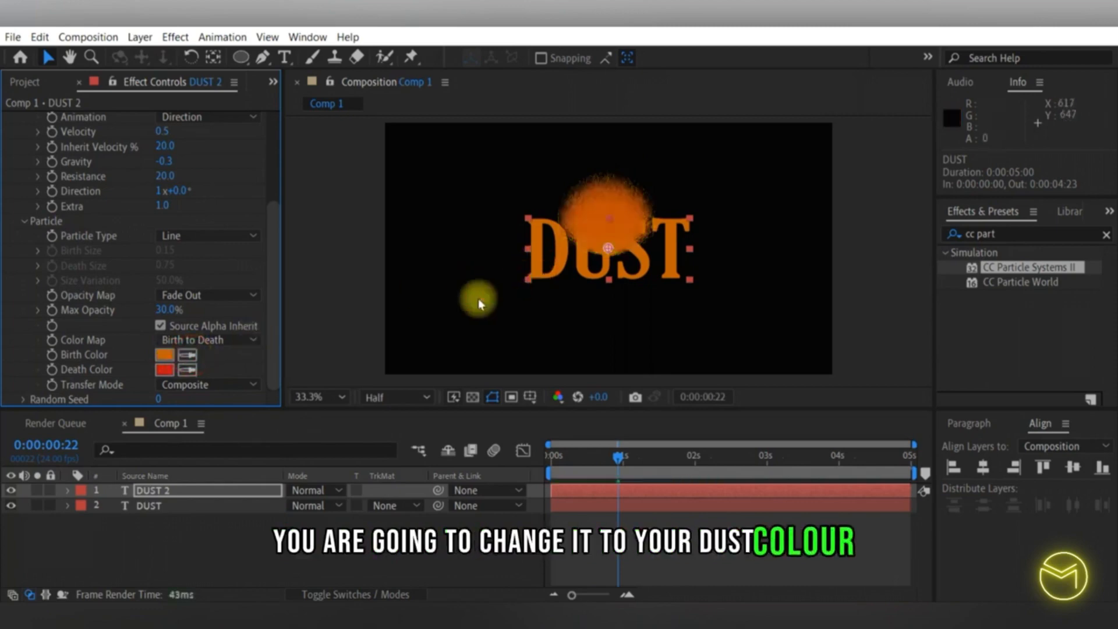
pyautogui.click(182, 372)
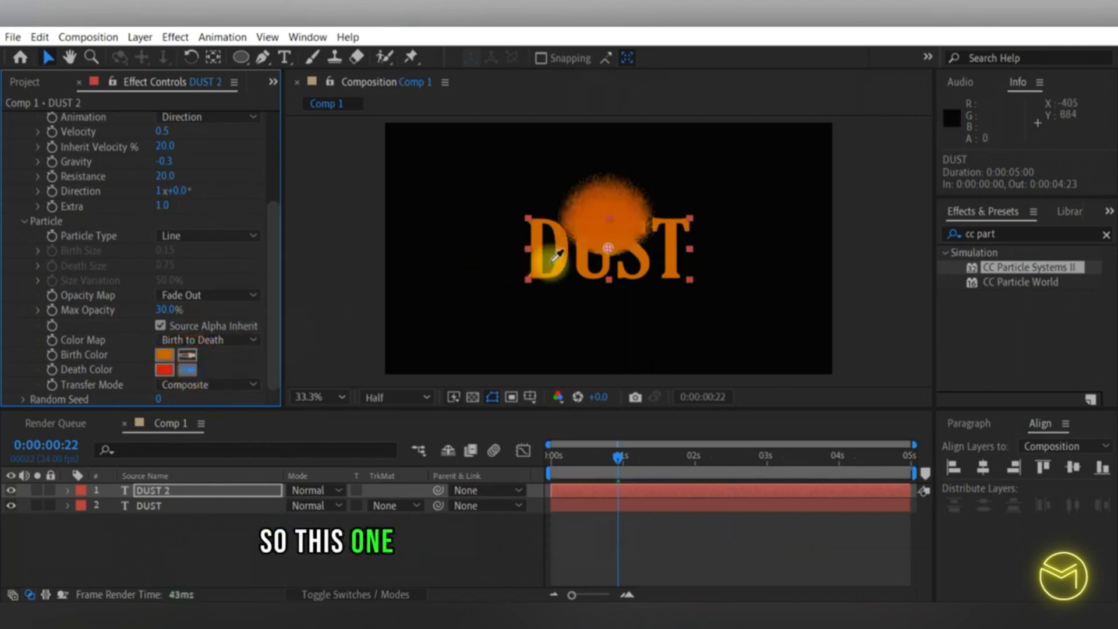
pyautogui.click(537, 266)
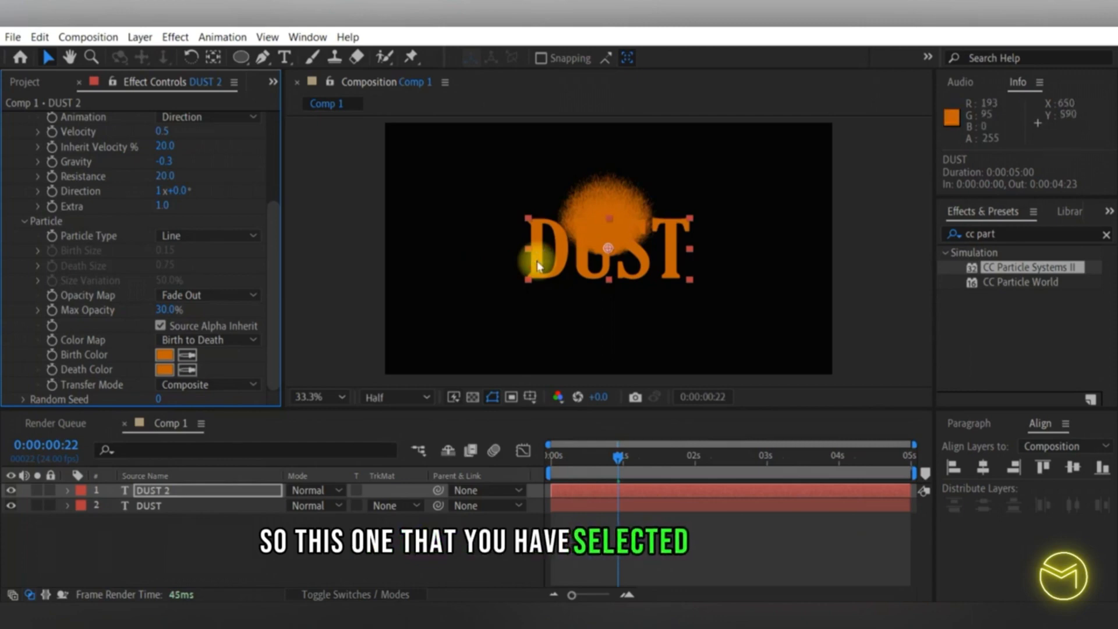
# Step: In the CC Particle Systems II Producer settings, set Radius X to 1 and Radius Y to 12
pyautogui.scroll(5, 25, 221)
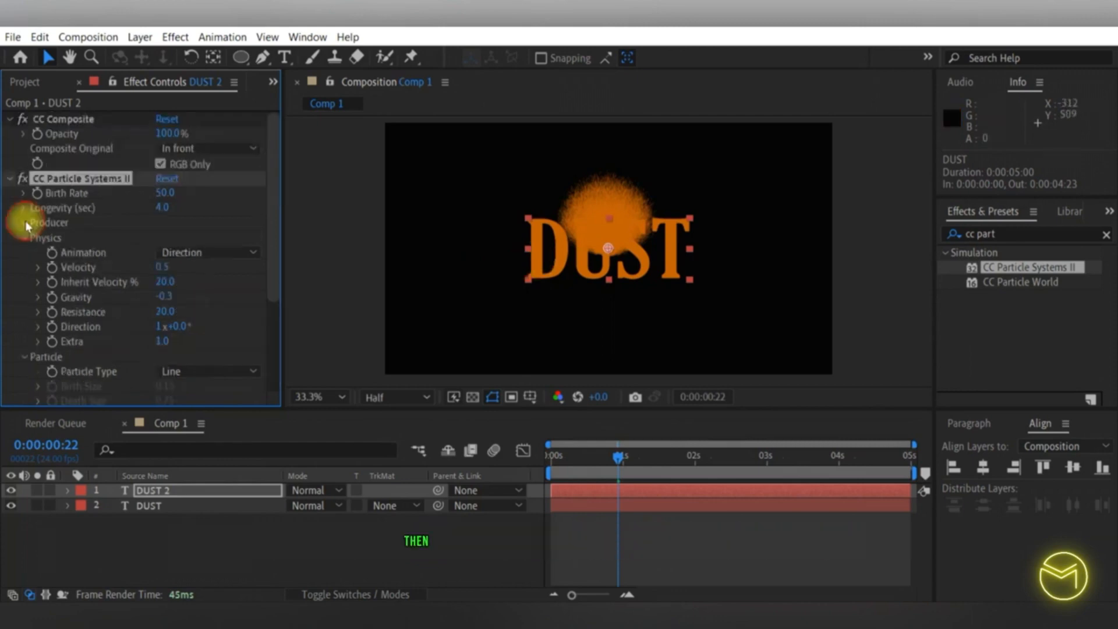
pyautogui.click(25, 222)
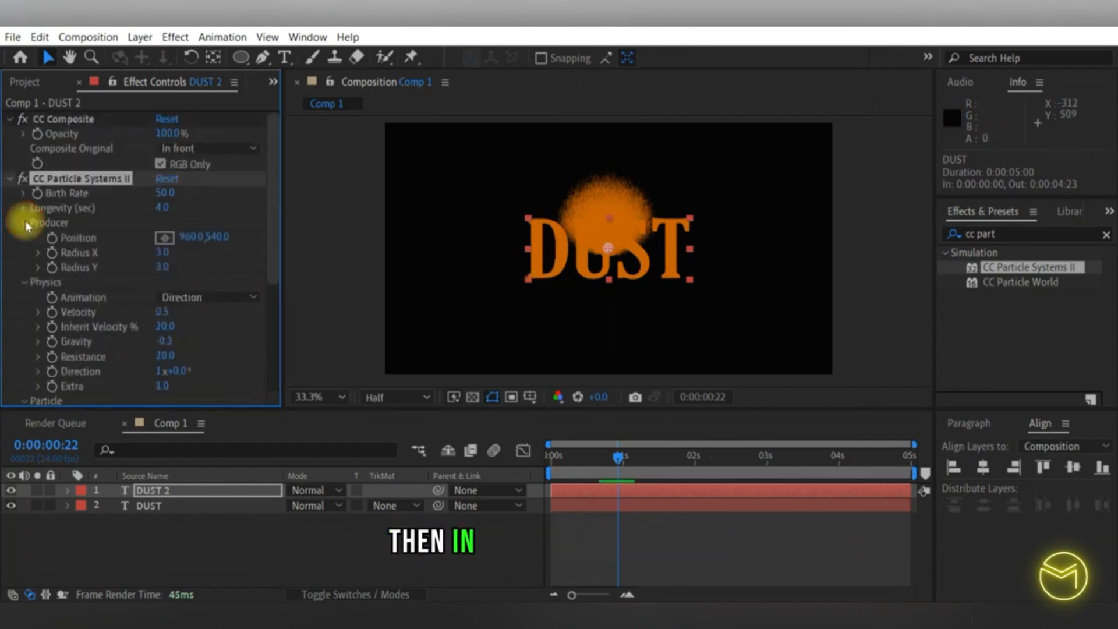
pyautogui.click(165, 255)
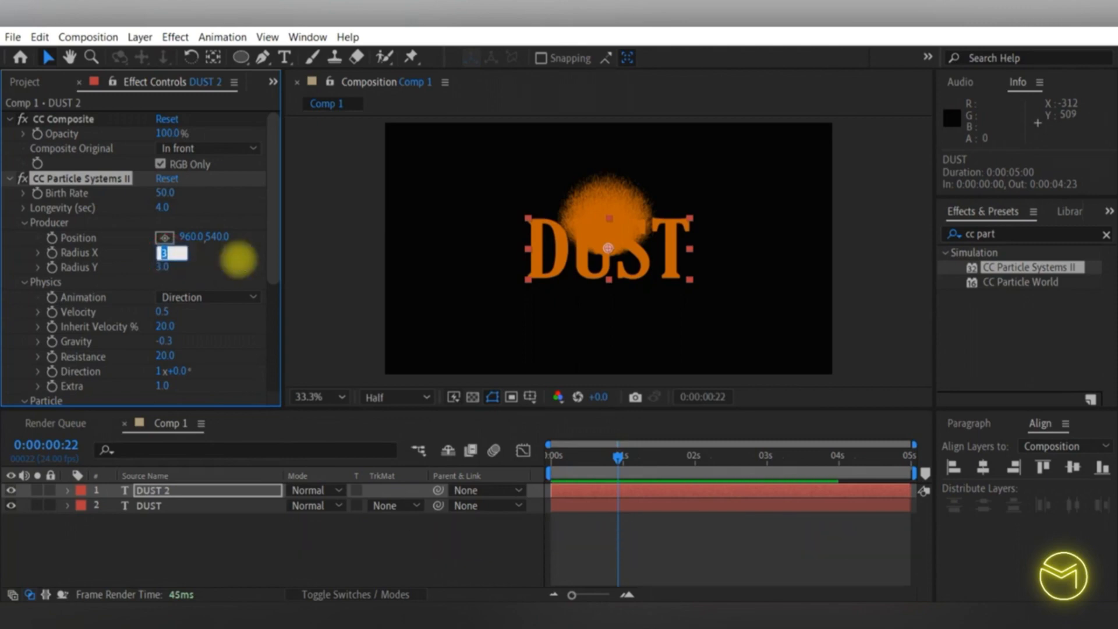
pyautogui.write('1')
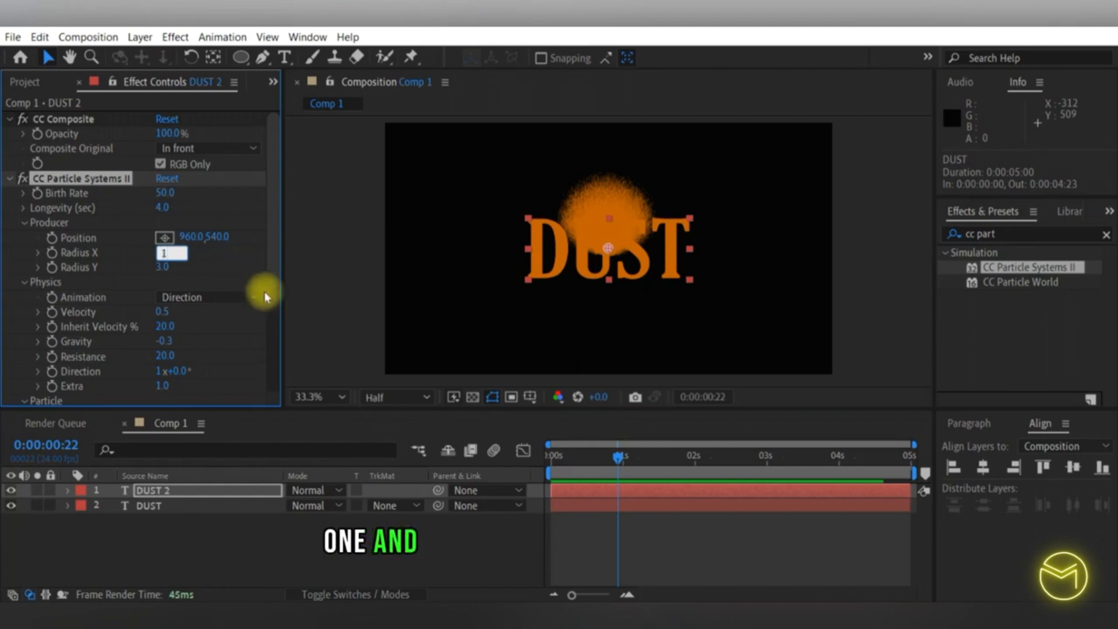
pyautogui.click(168, 268)
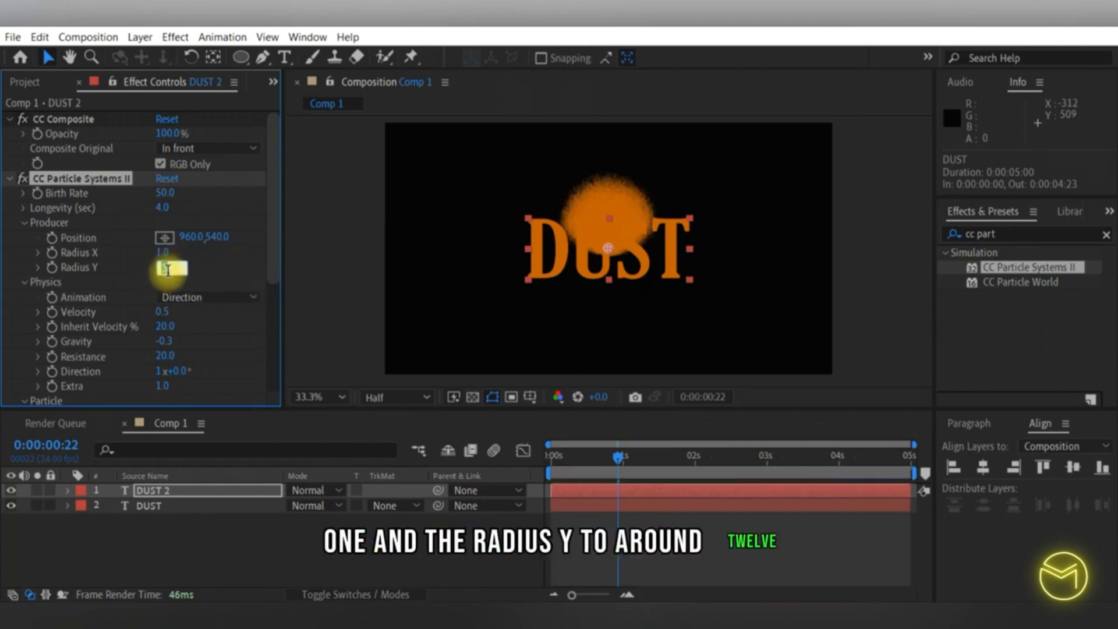
pyautogui.write('12')
pyautogui.press('Return')
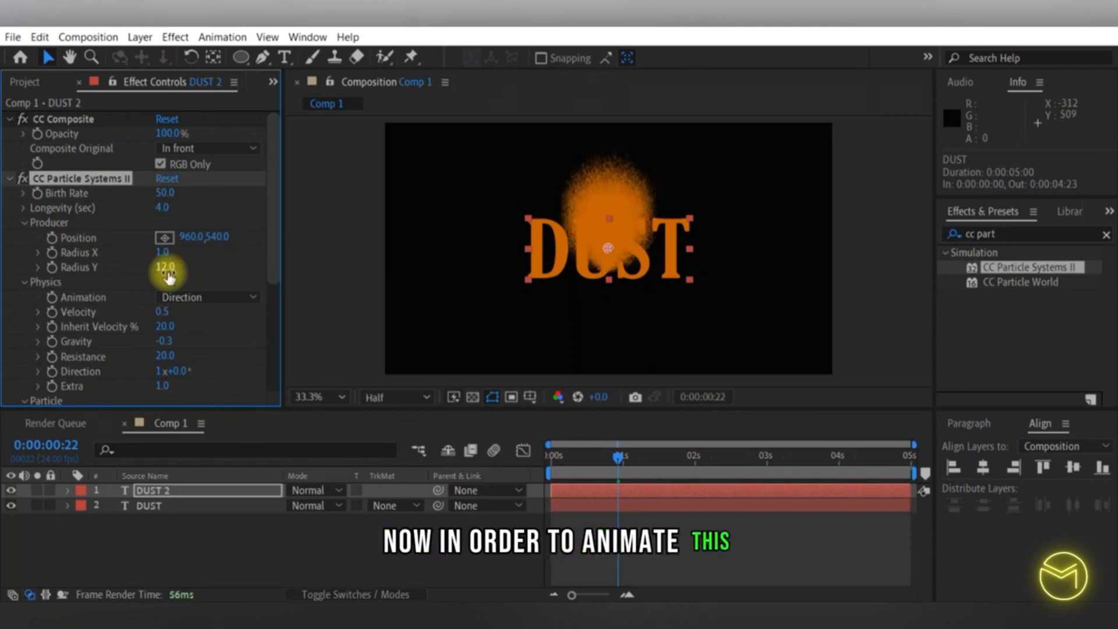
# Step: At 0:00:00:00, start keyframing the Producer Position and set it to 0, 540
pyautogui.click(550, 457)
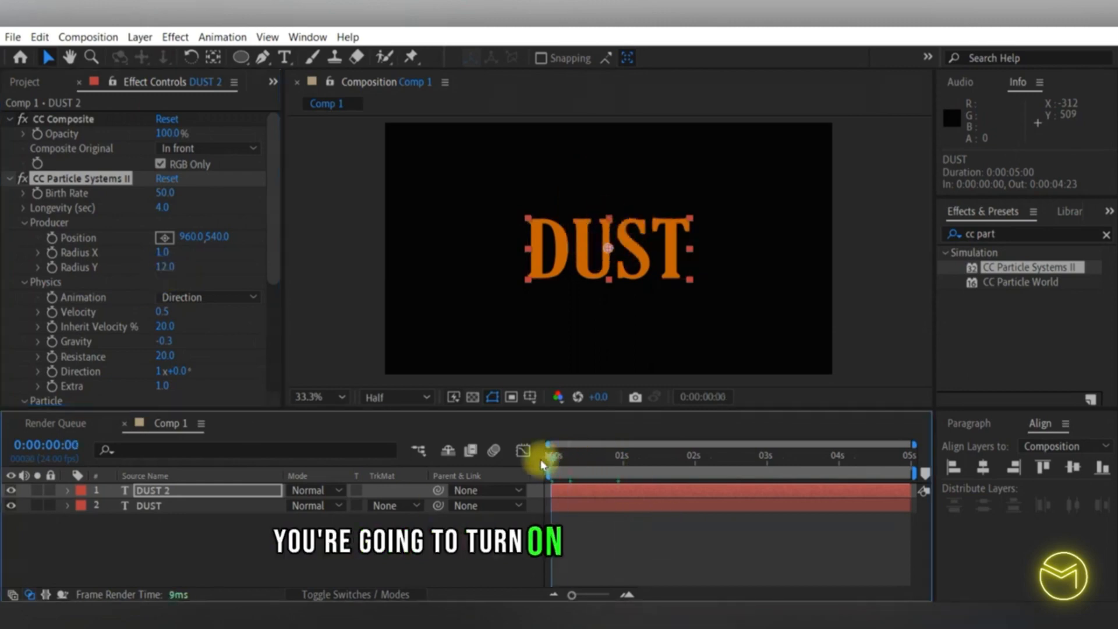
pyautogui.click(55, 237)
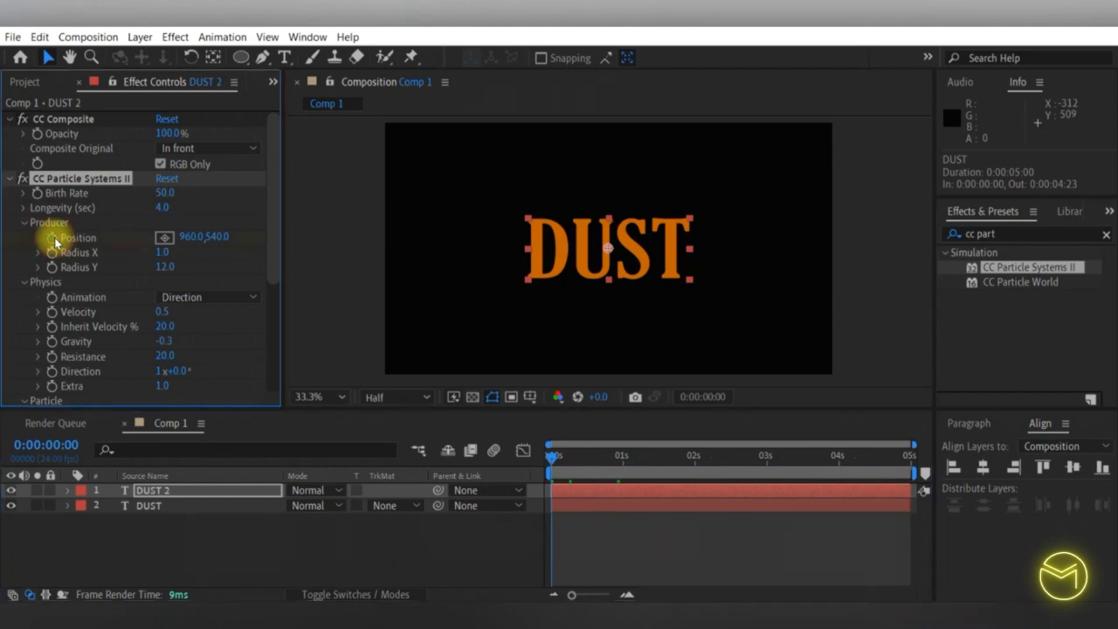
pyautogui.click(190, 238)
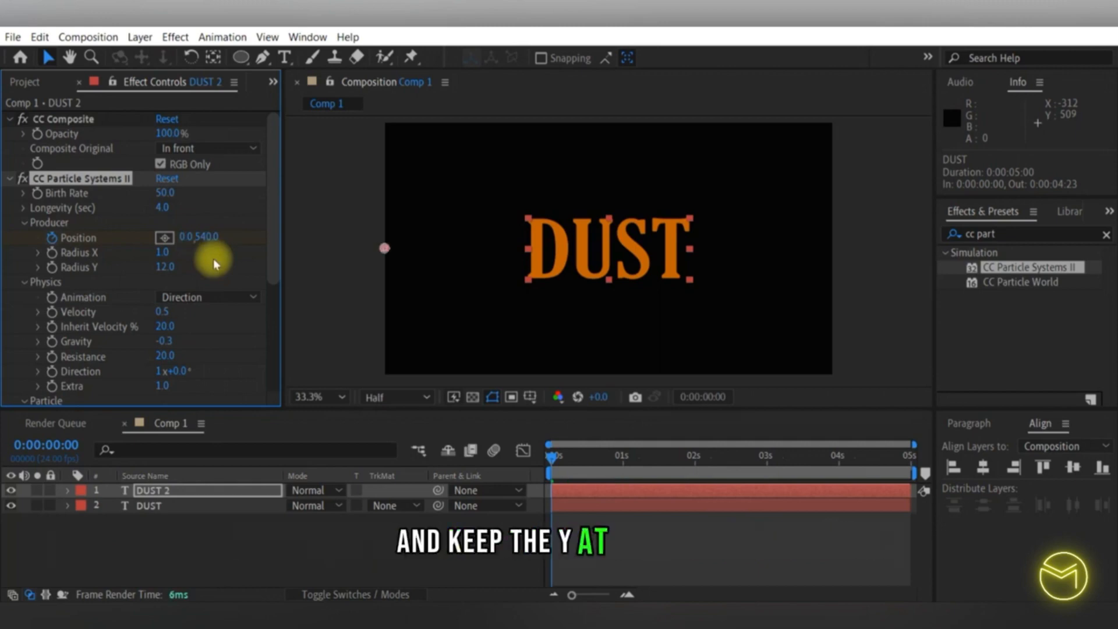
# Step: At 0:00:02:00, set the Producer Position's X to 1920, and check the motion by scrubbing to about 0:00:00:20
pyautogui.click(697, 455)
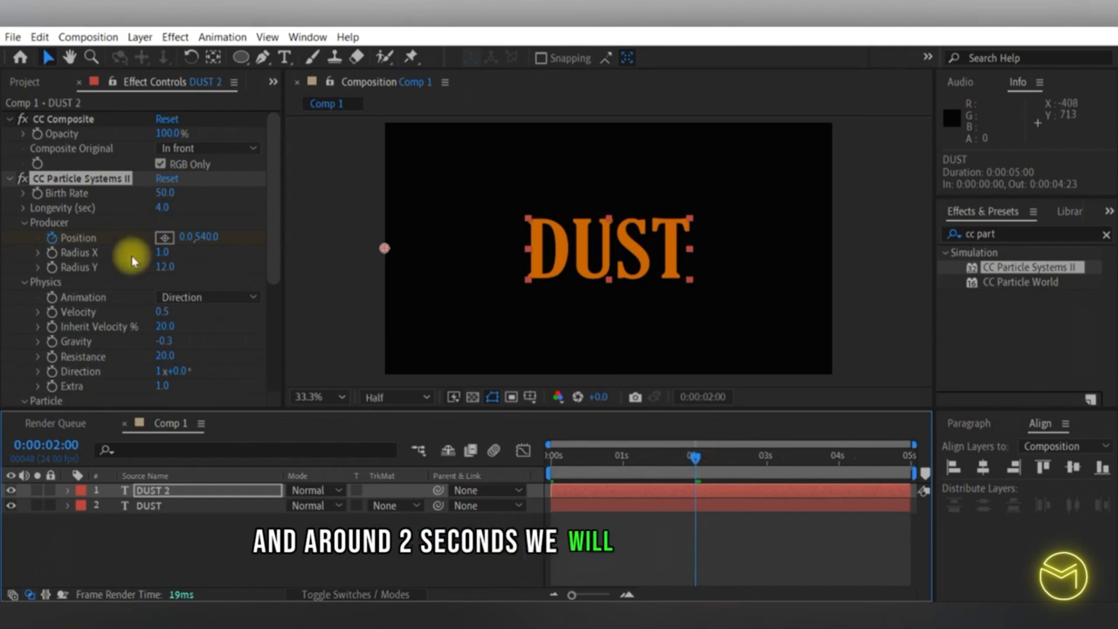
pyautogui.click(186, 236)
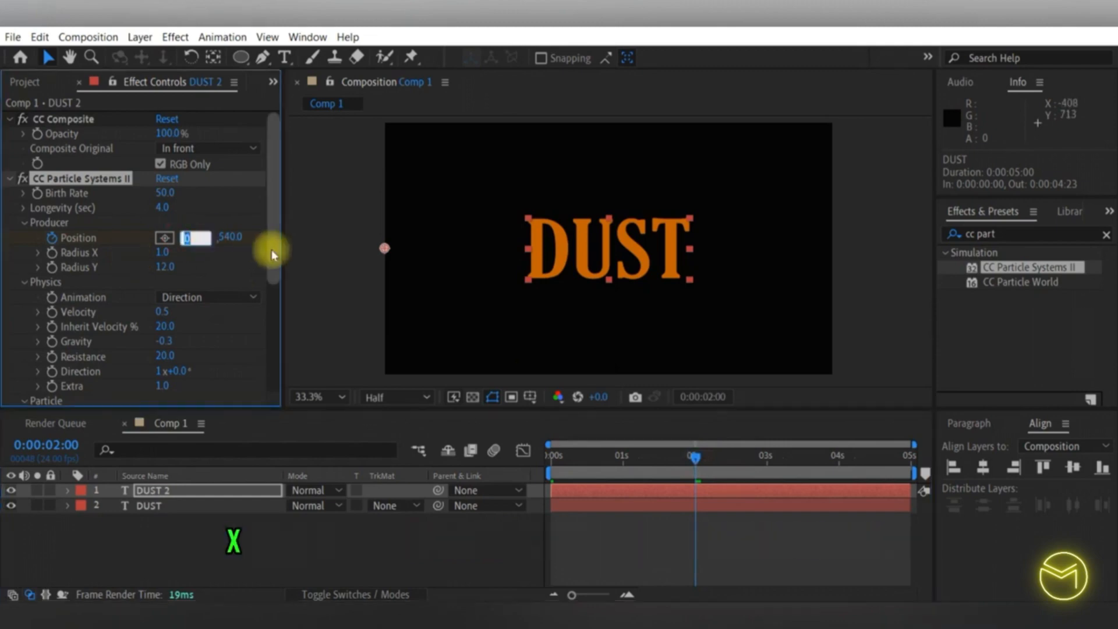
pyautogui.write('192')
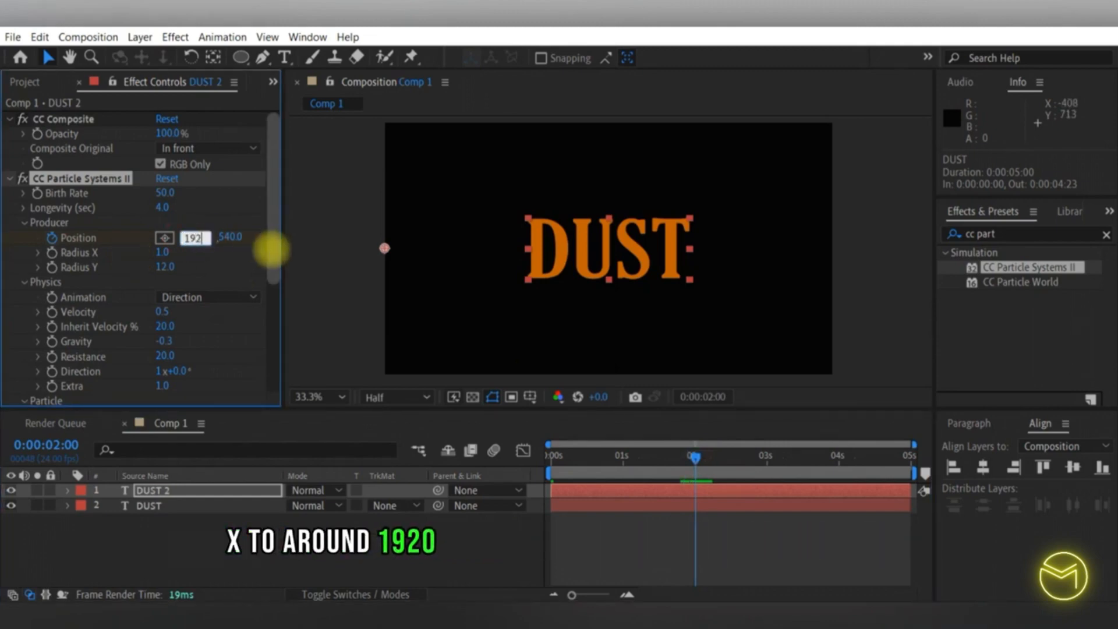
pyautogui.press('Return')
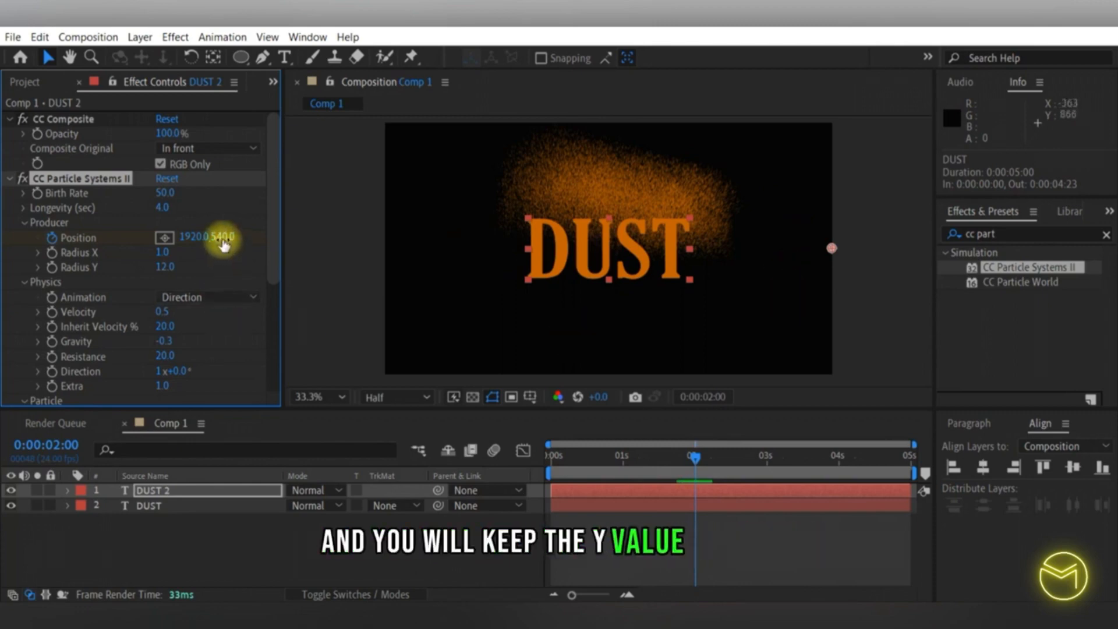
pyautogui.moveTo(586, 460); pyautogui.dragTo(610, 473)
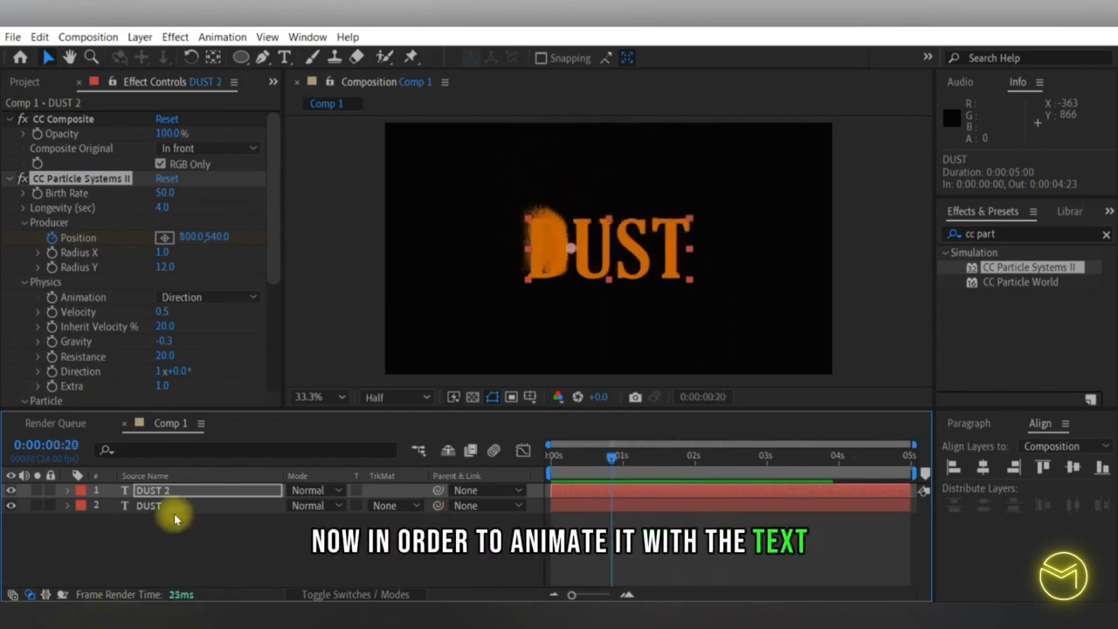
# Step: Search the effects for "linear" and apply the Linear Wipe transition to the original DUST layer
pyautogui.click(174, 514)
pyautogui.click(969, 233)
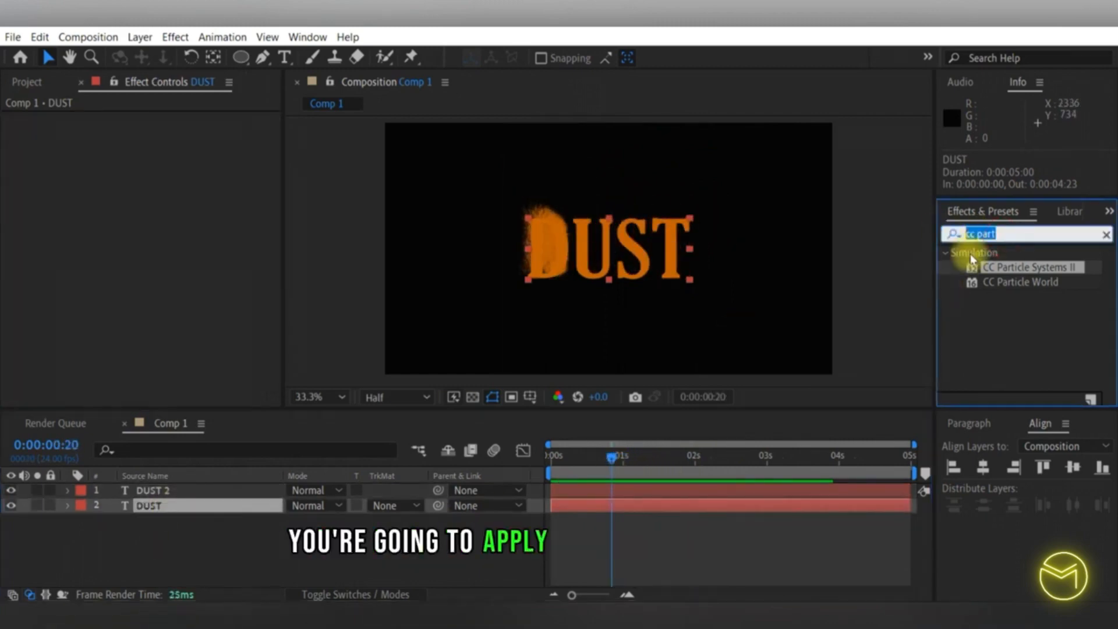
pyautogui.write('linear')
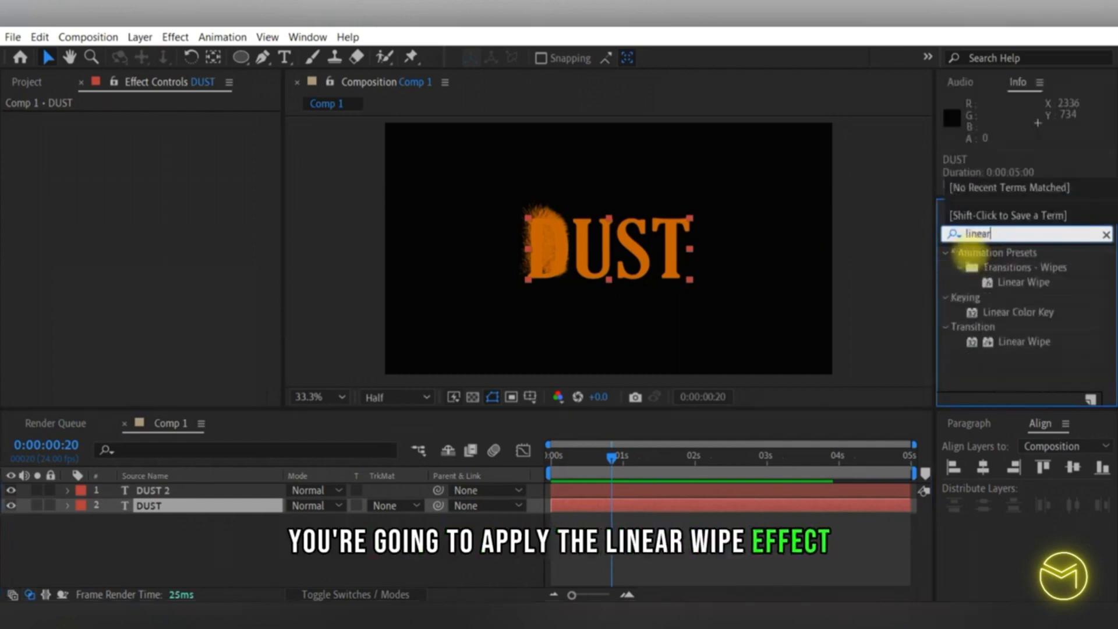
pyautogui.moveTo(1024, 341); pyautogui.dragTo(145, 382)
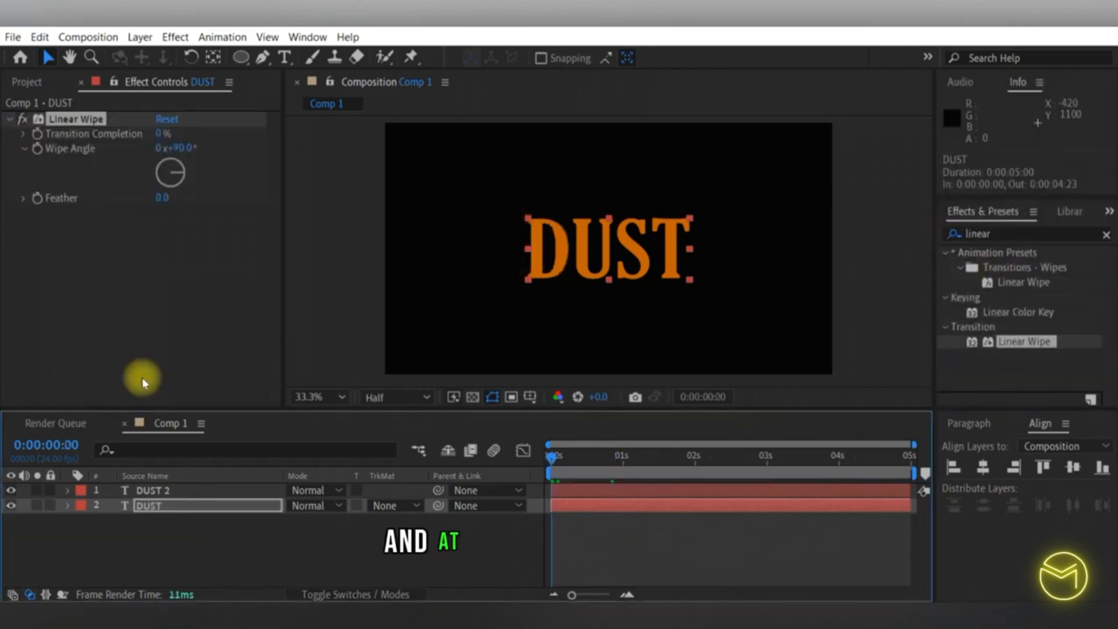
# Step: Keyframe Linear Wipe's Transition Completion from 0% at 0:00:00:00 to 100% at 0:00:02:00, and preview the animation from the start
pyautogui.click(37, 133)
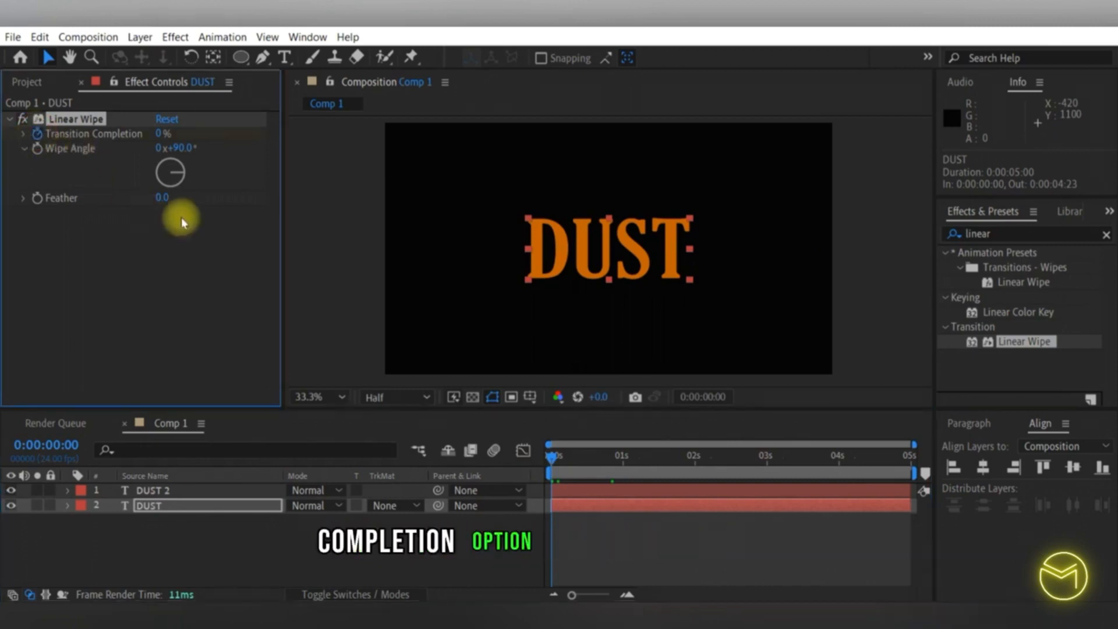
pyautogui.click(695, 460)
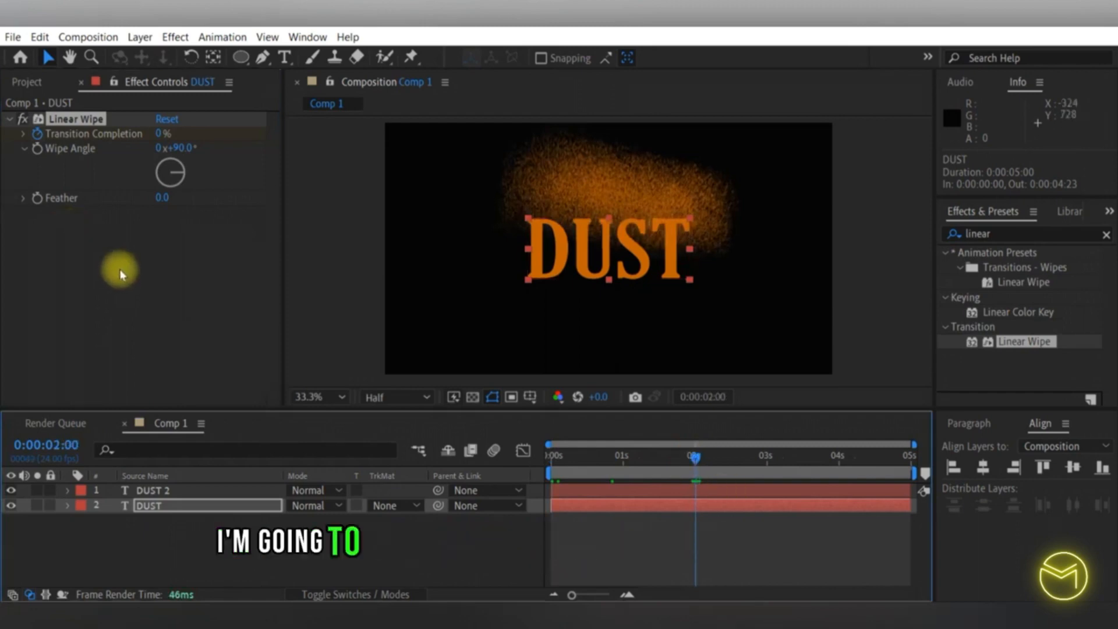
pyautogui.moveTo(161, 135); pyautogui.dragTo(328, 143)
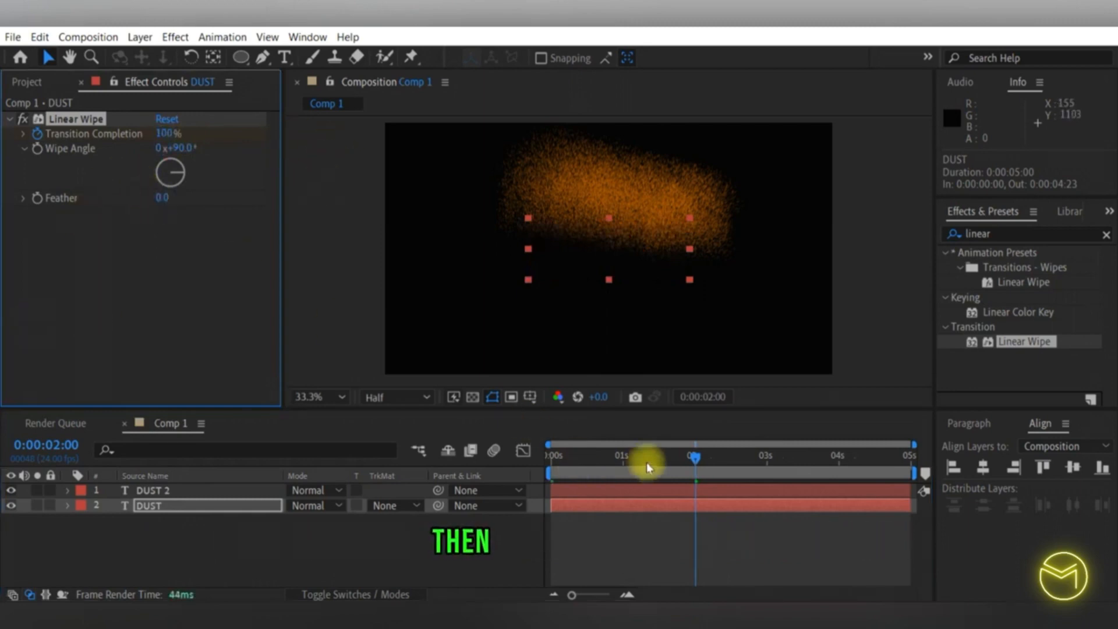
pyautogui.moveTo(646, 462); pyautogui.dragTo(535, 458)
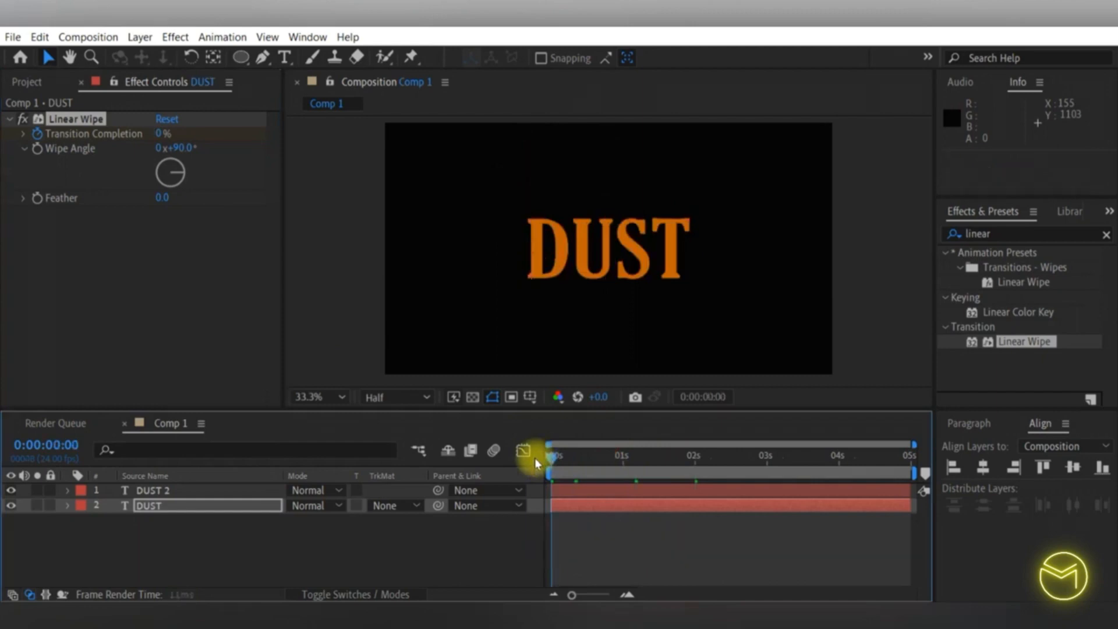
pyautogui.press('space')
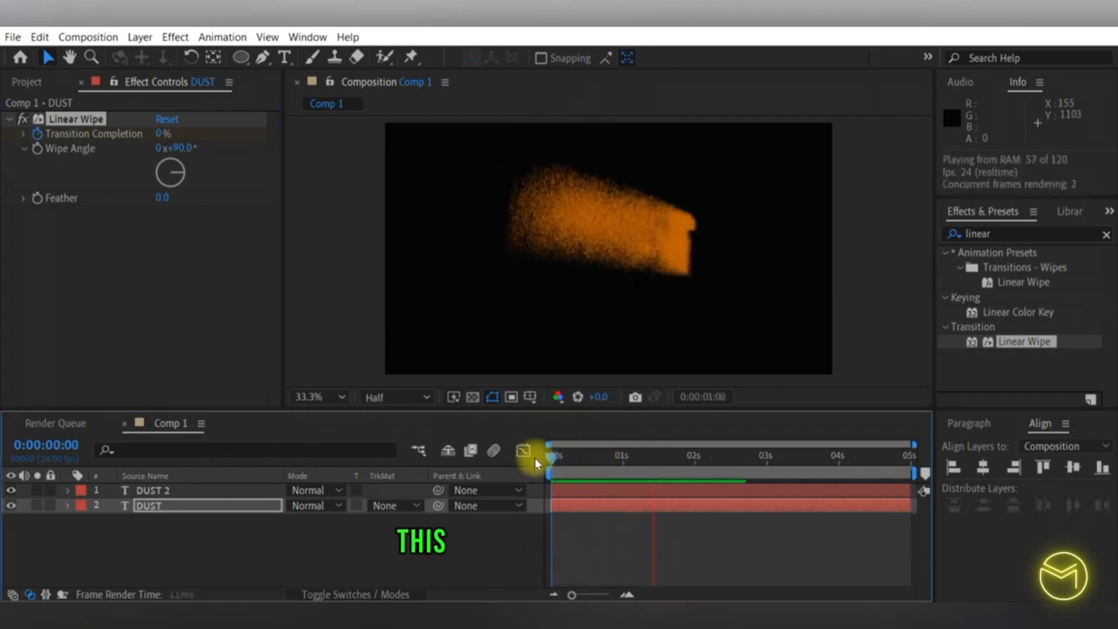
pyautogui.press('space')
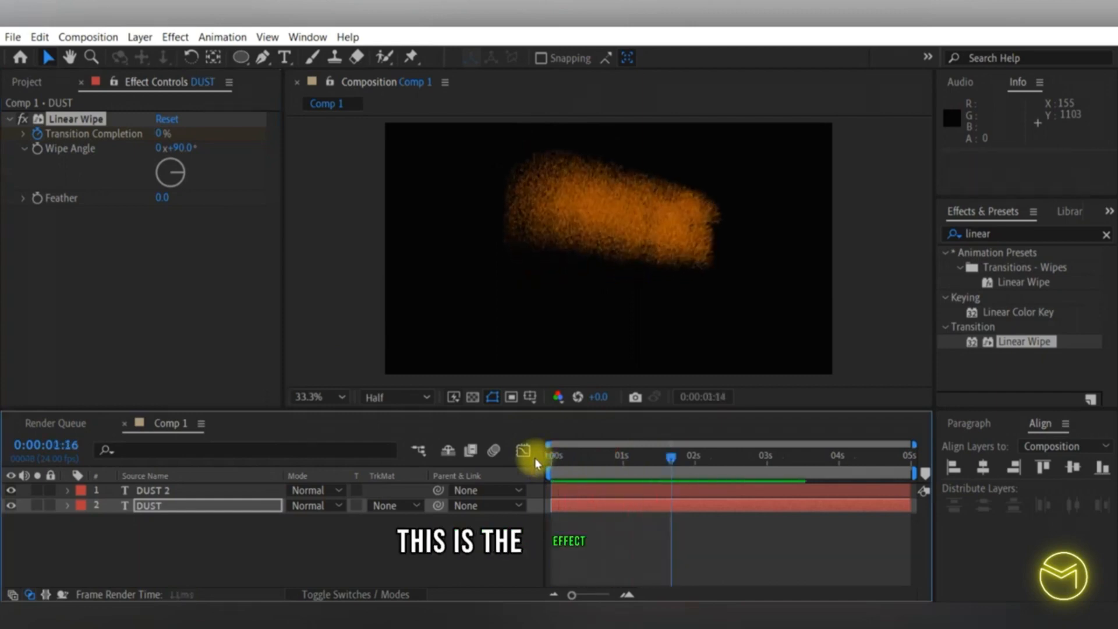
# Step: Inspect the wipe edge around 0:00:00:18, set Linear Wipe's Feather to 50, and preview the animation from the start
pyautogui.moveTo(551, 458); pyautogui.dragTo(604, 464)
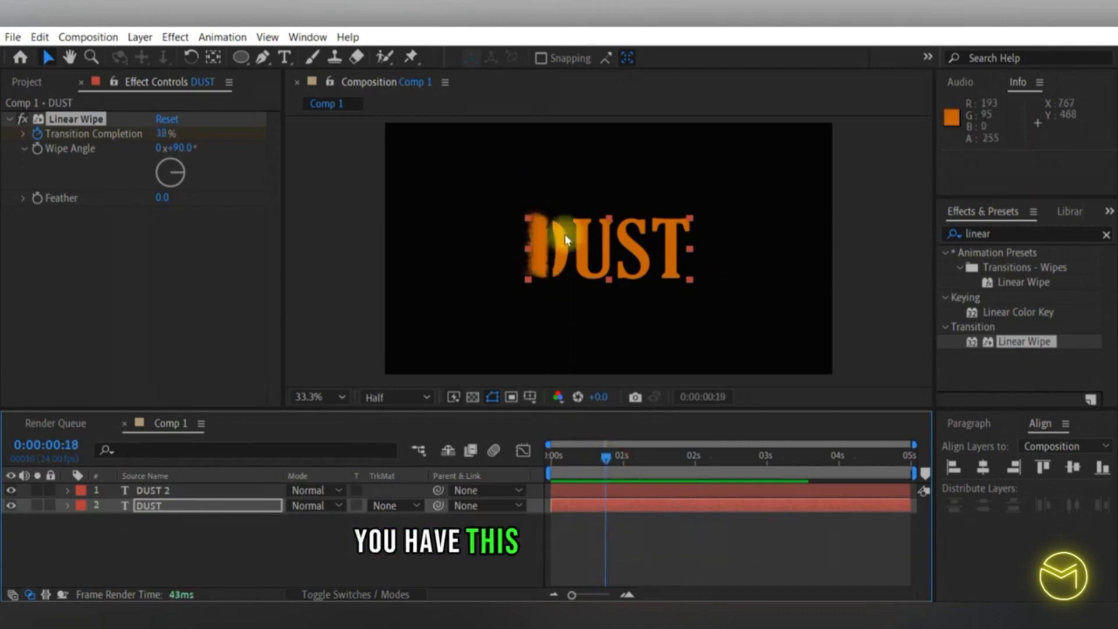
pyautogui.click(161, 199)
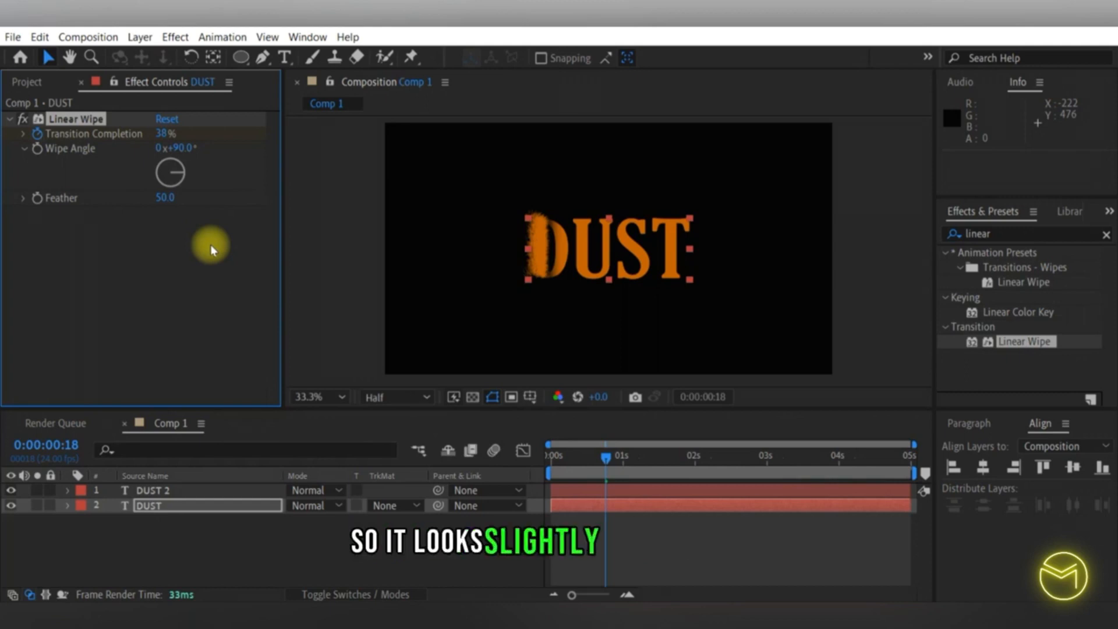
pyautogui.click(536, 458)
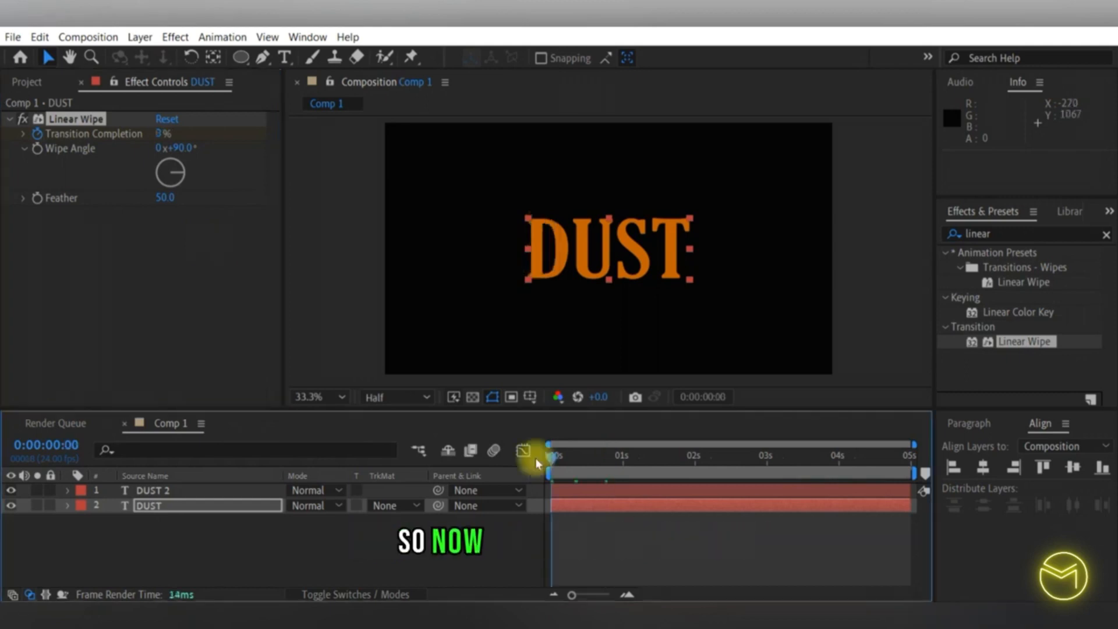
pyautogui.press('space')
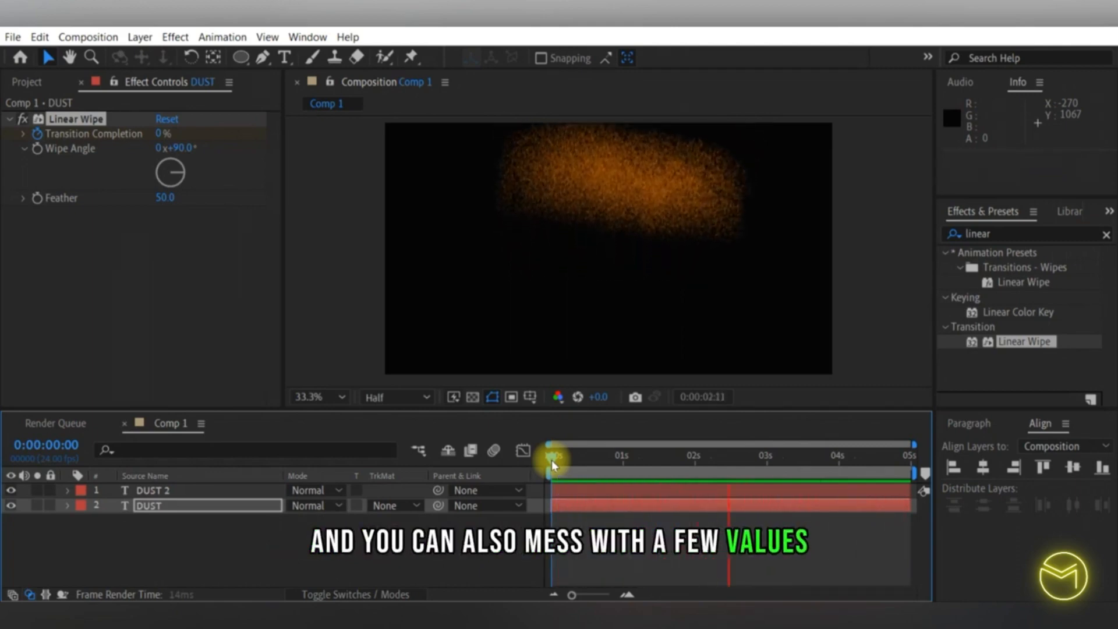
pyautogui.press('space')
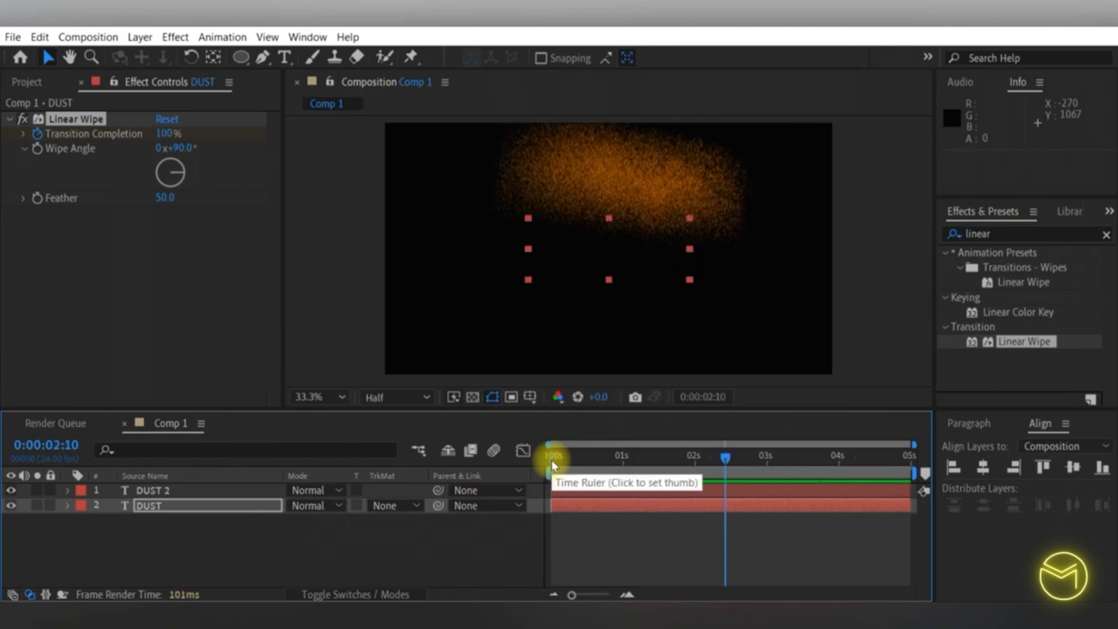